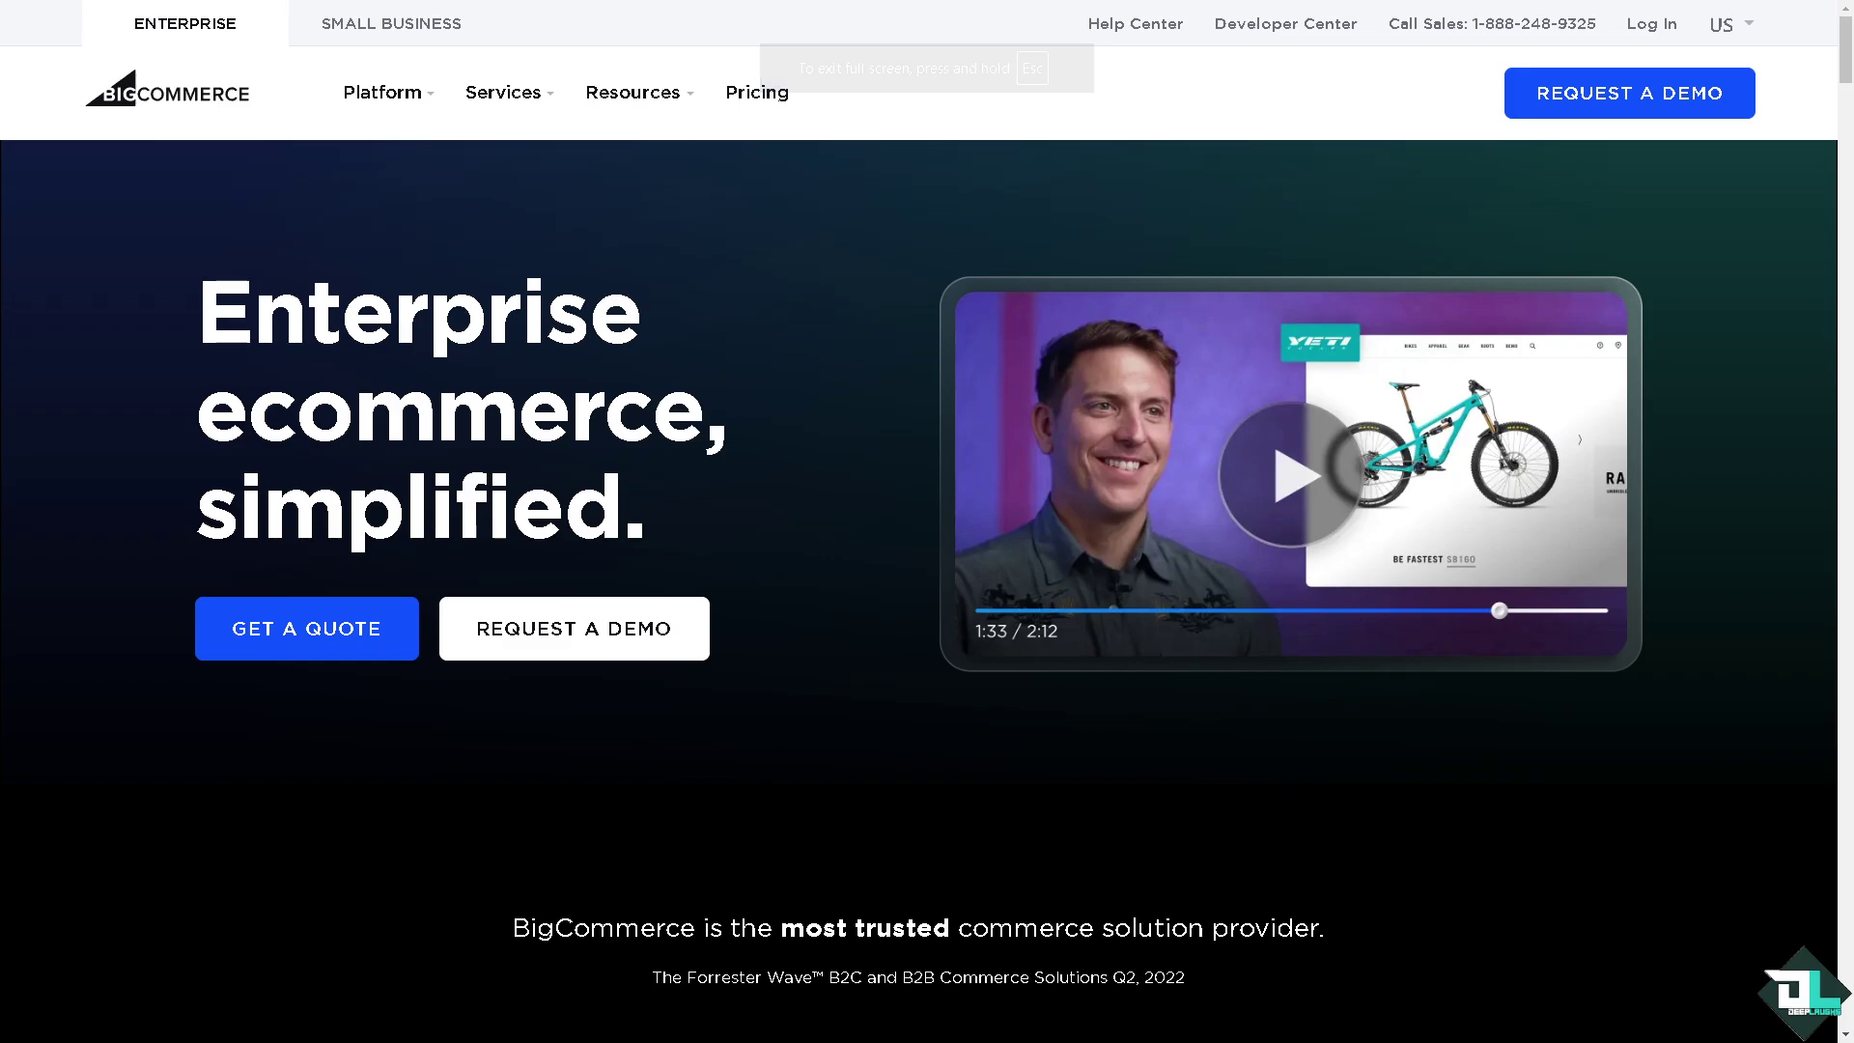
Go to the BigCommerce store login page and open the sign-up option for a new account
{"action": "left_click", "coordinate": [1651, 25]}
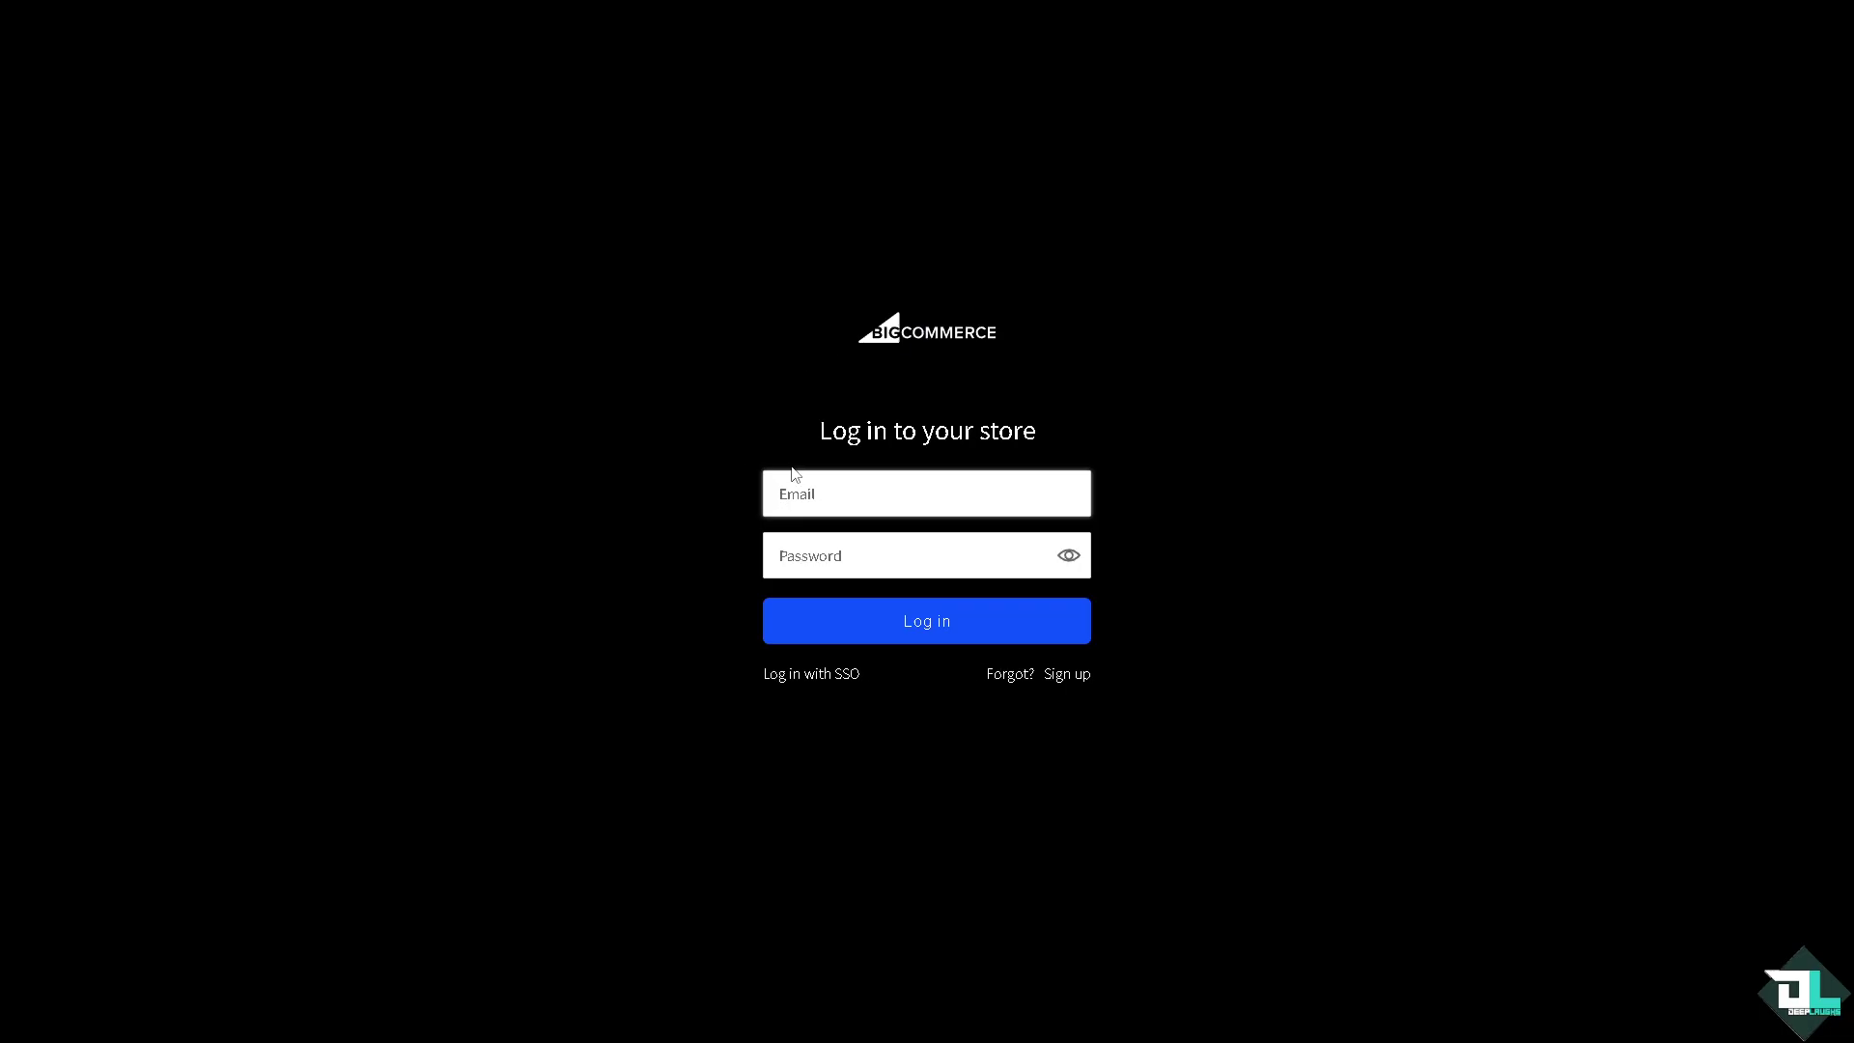
{"action": "left_click", "coordinate": [1077, 675]}
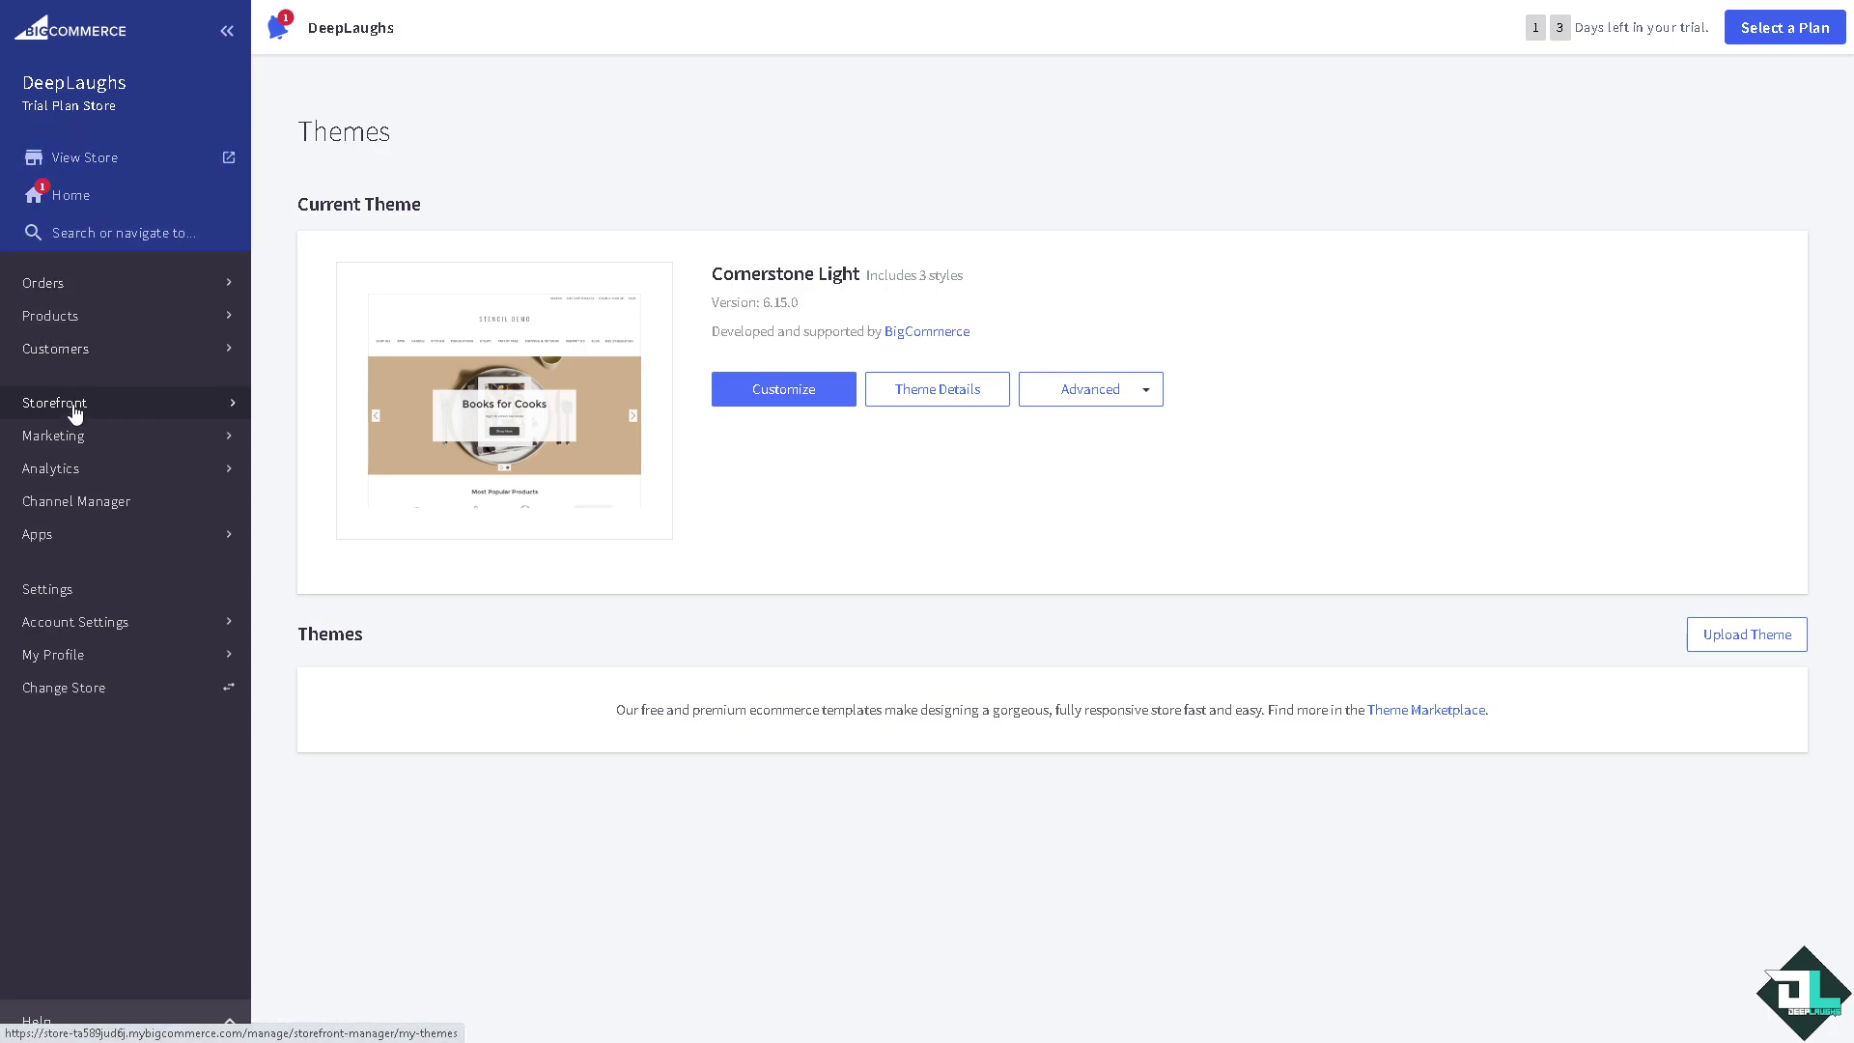
Open the storefront's blog settings and review the blog title, description, URL, social sharing and comment options
{"action": "left_click", "coordinate": [238, 411]}
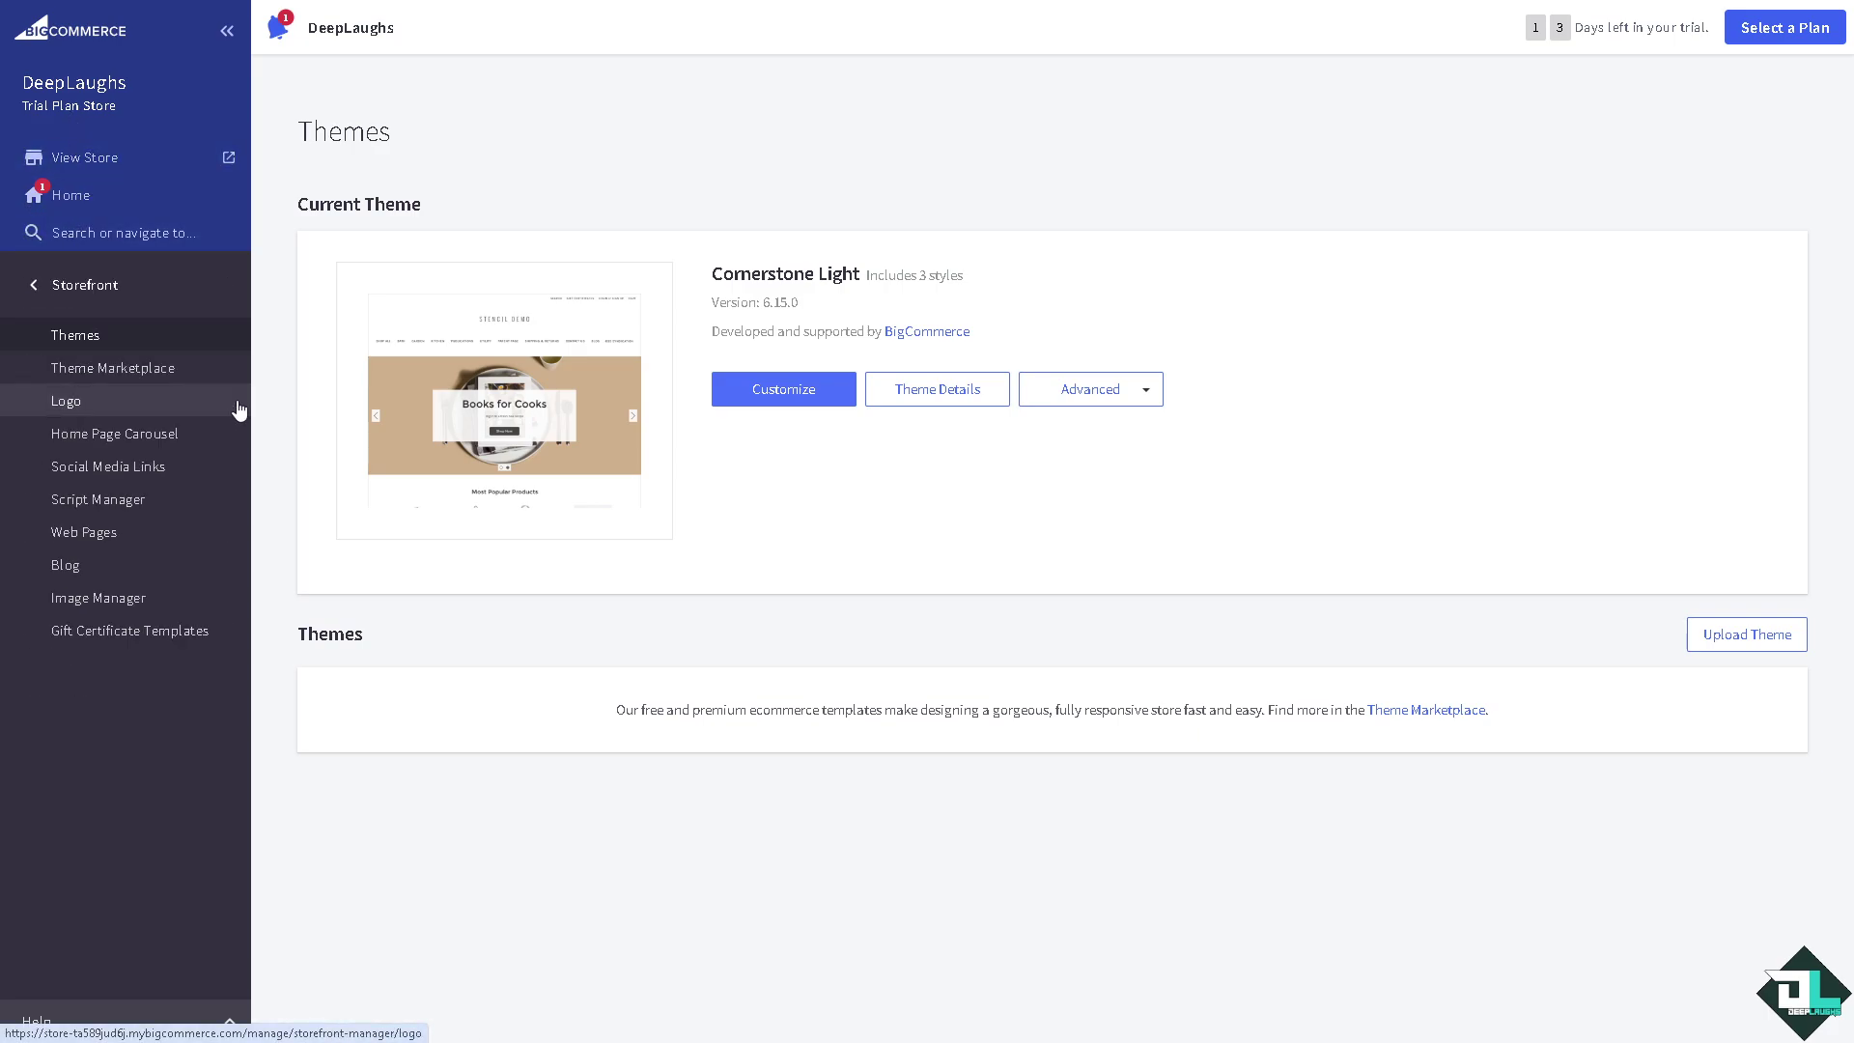
{"action": "left_click", "coordinate": [104, 570]}
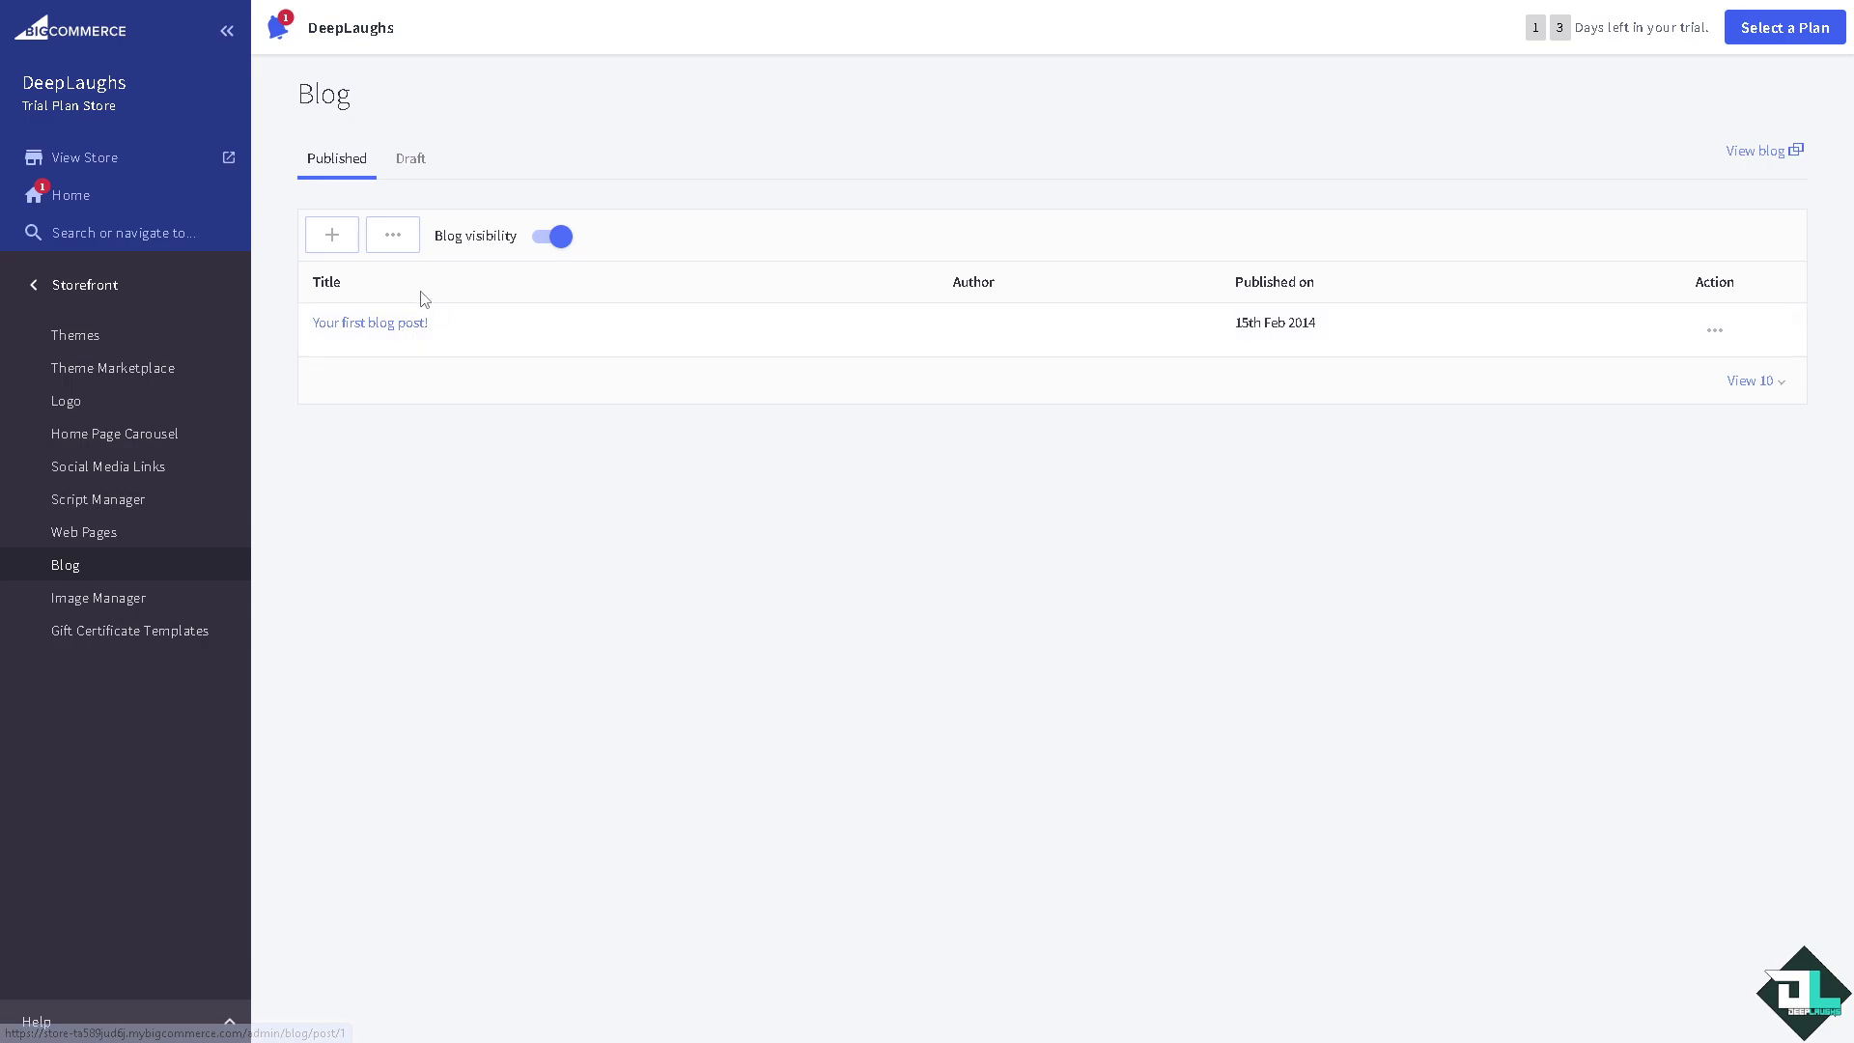
{"action": "left_click", "coordinate": [396, 240]}
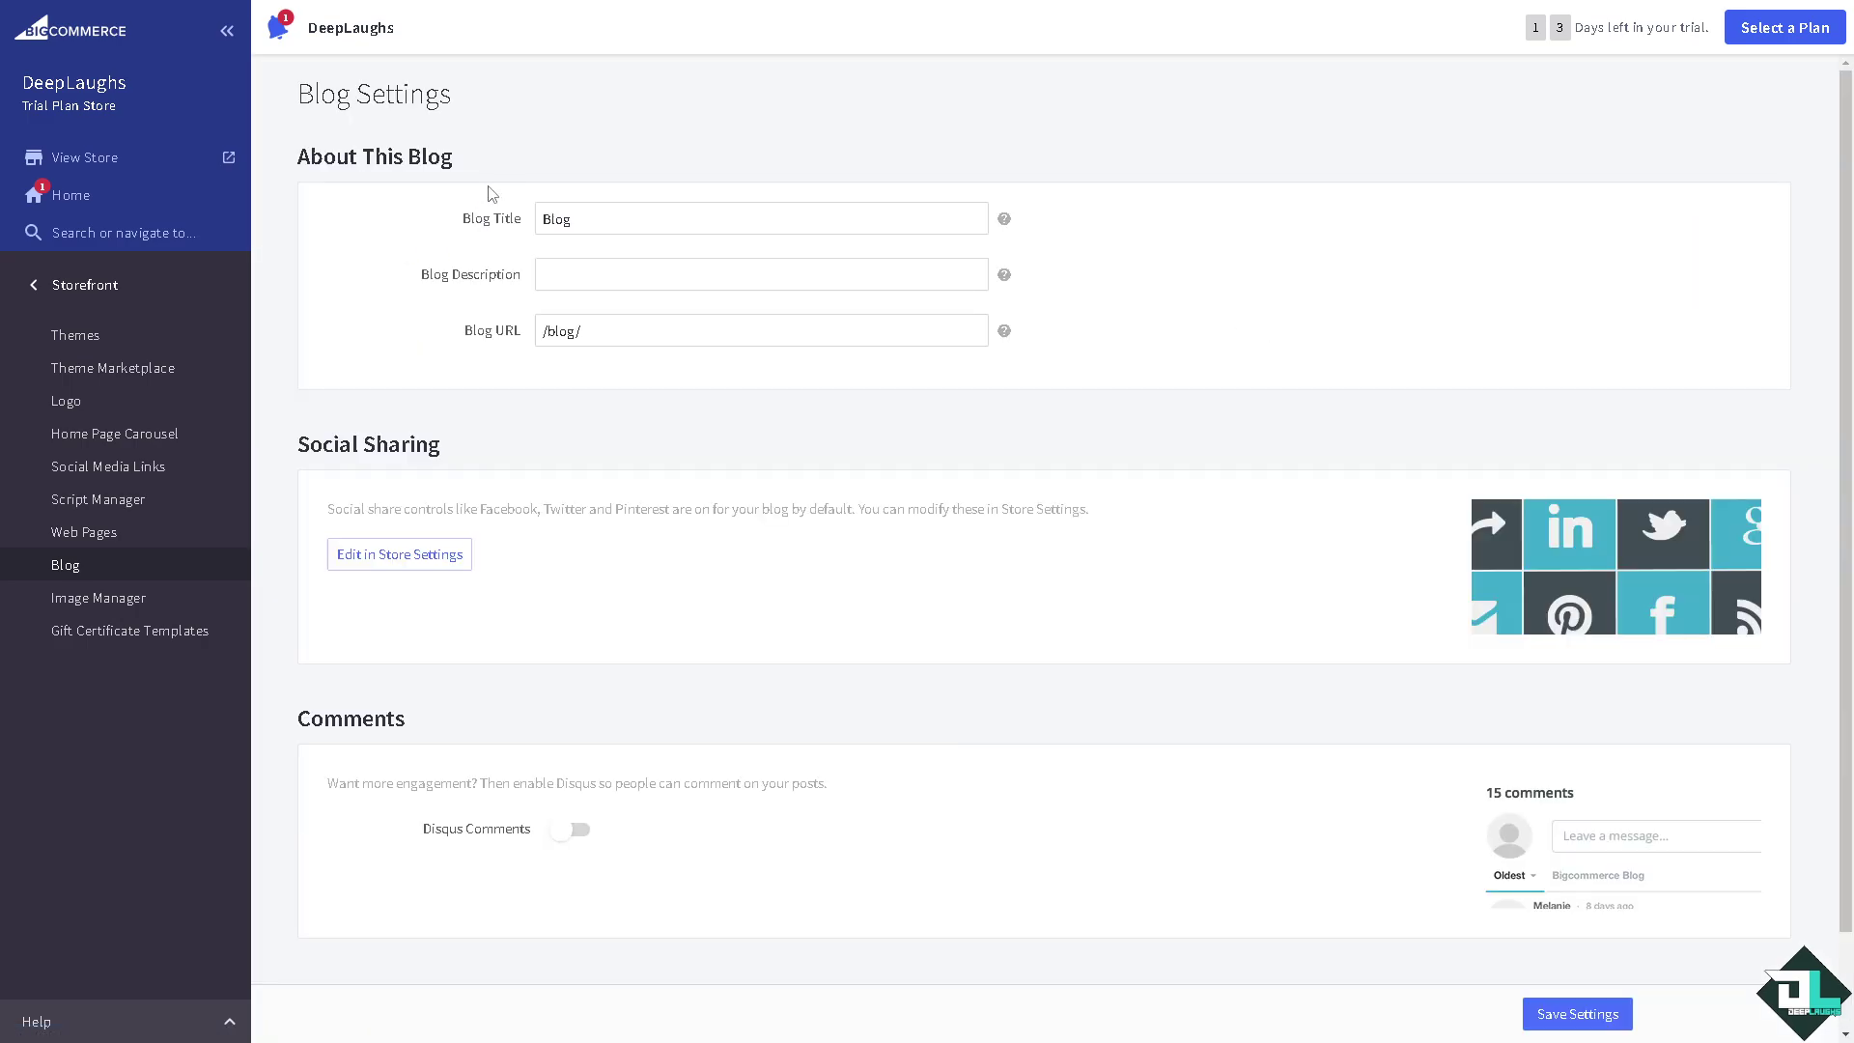
{"action": "left_click", "coordinate": [539, 219]}
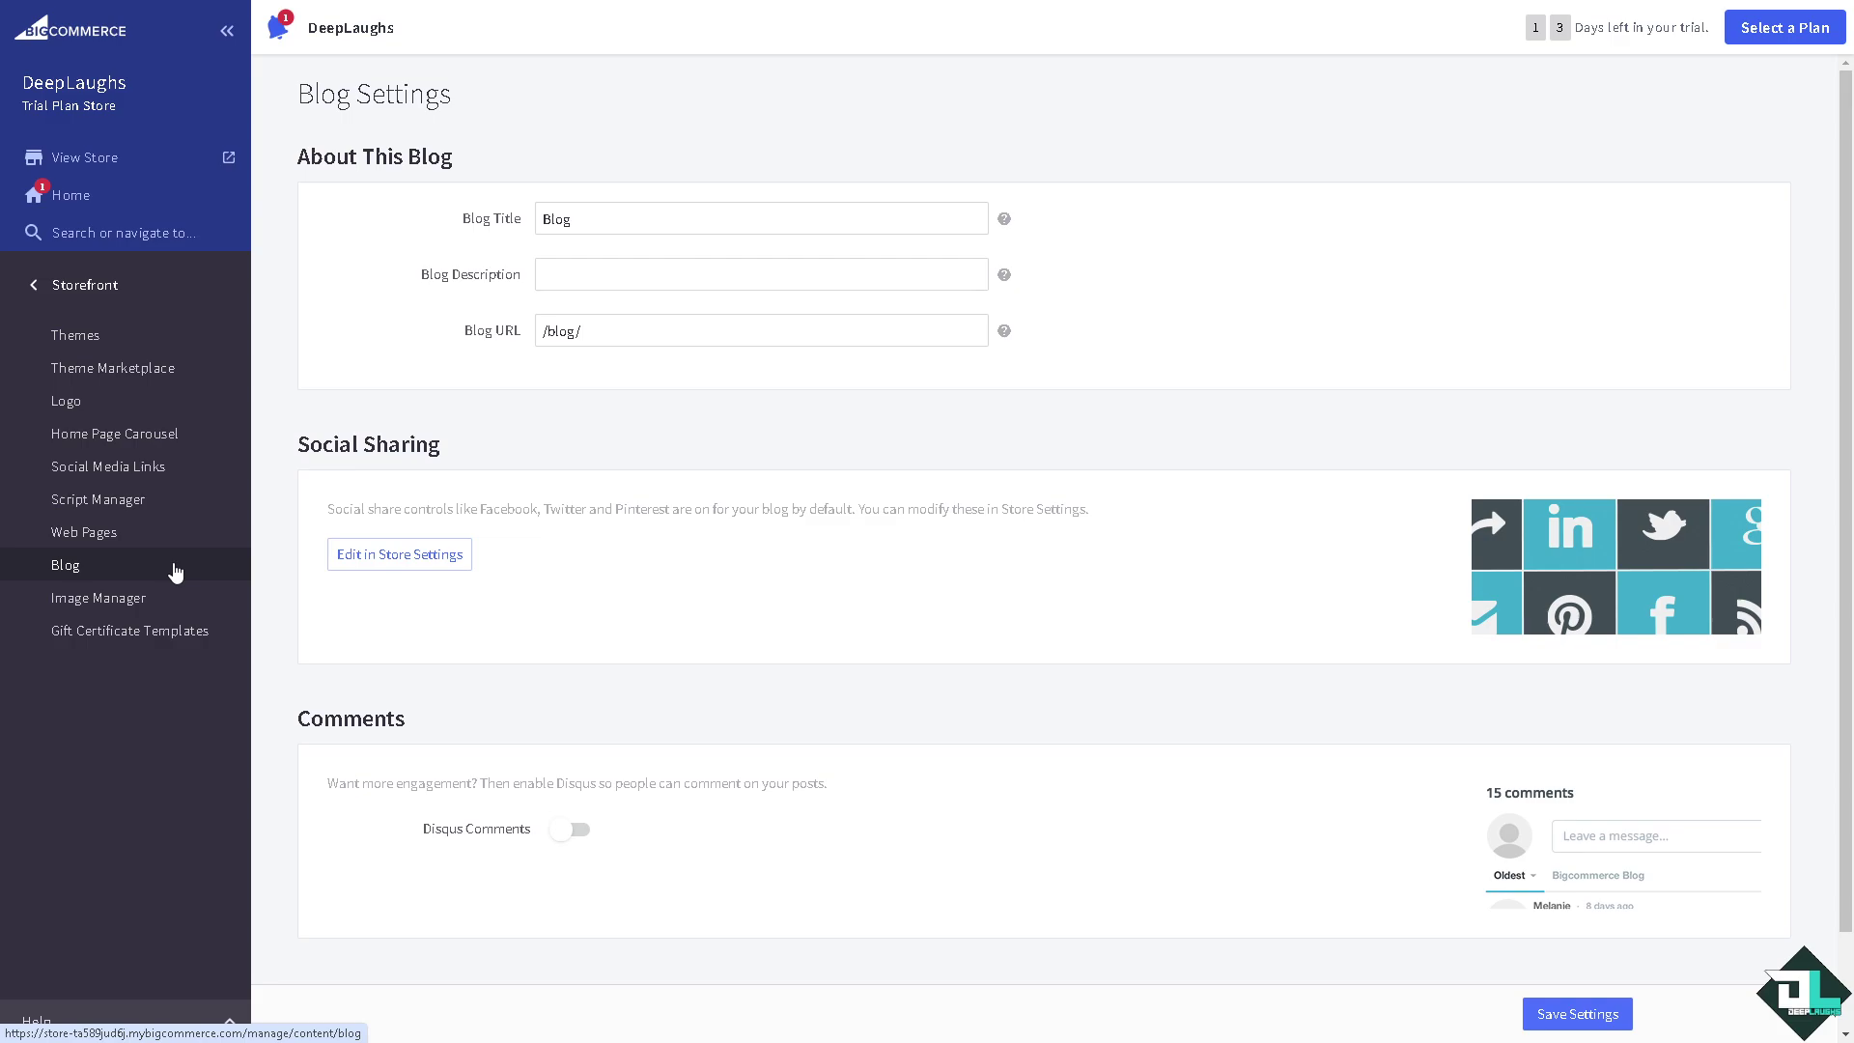
{"action": "left_click", "coordinate": [228, 32]}
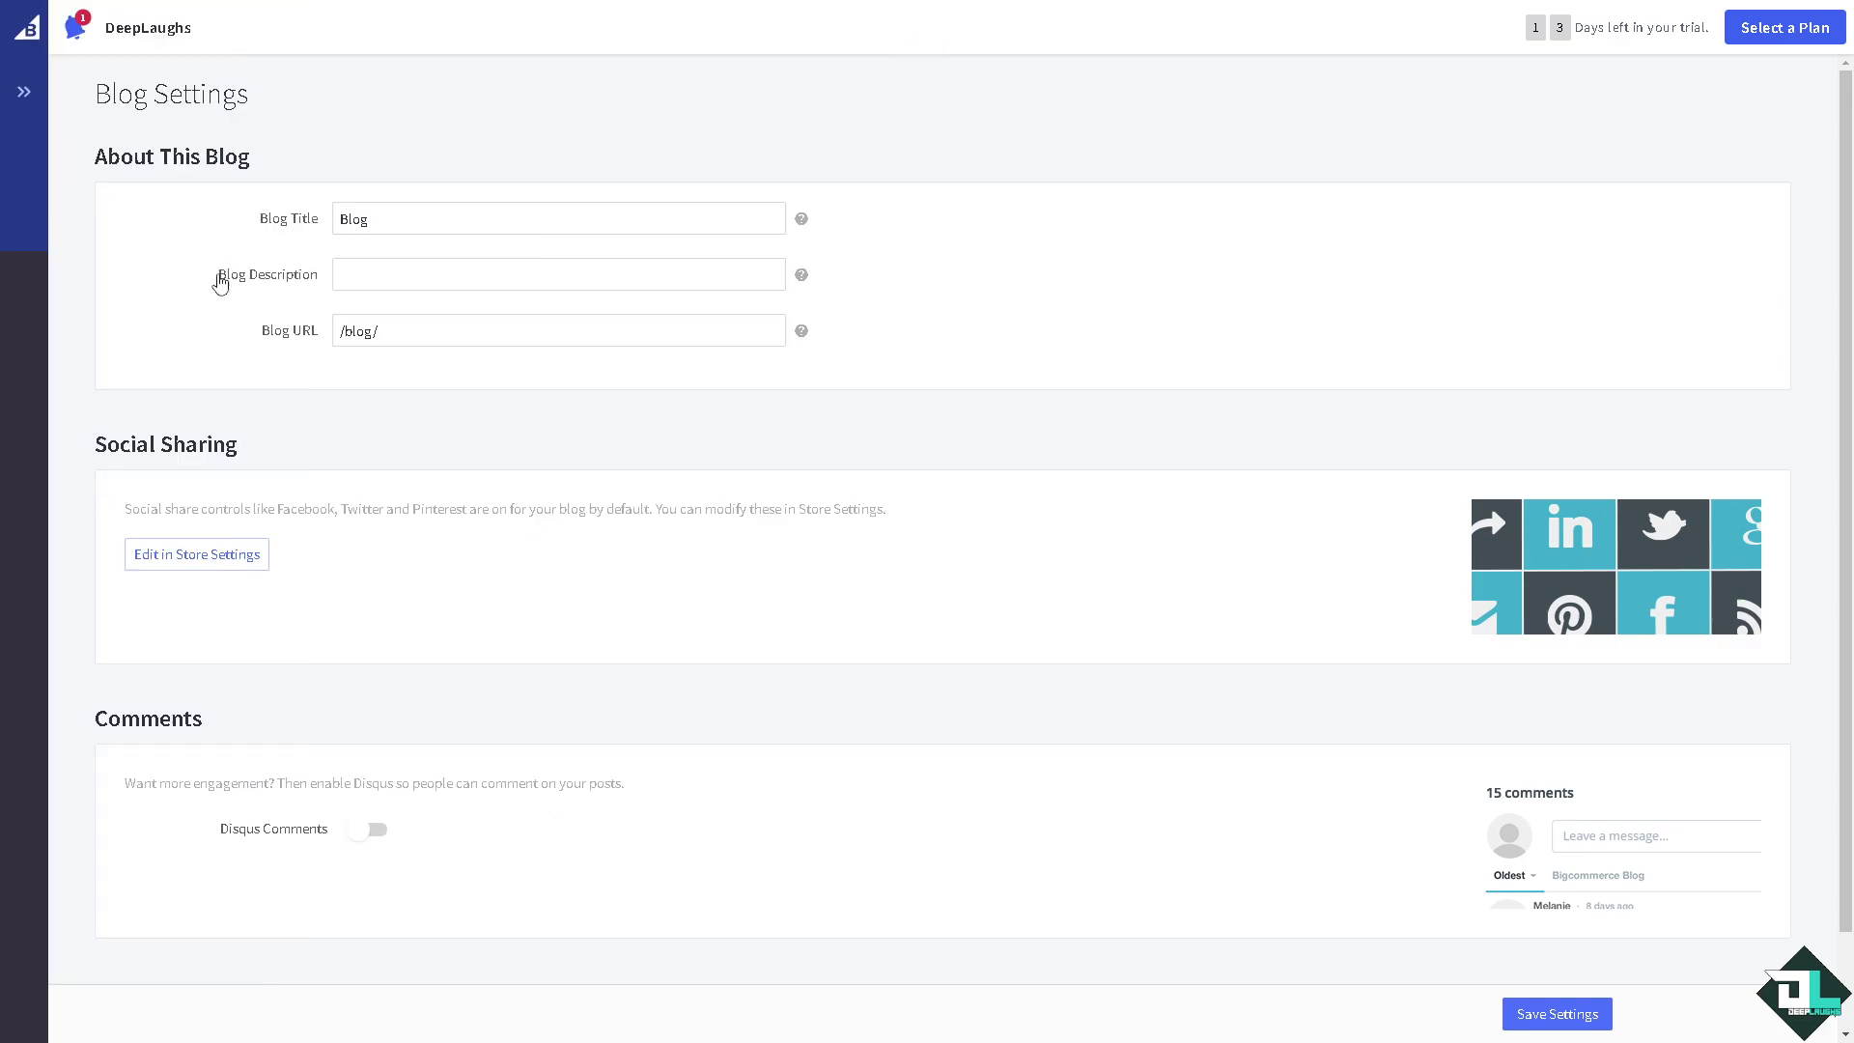
{"action": "left_click", "coordinate": [24, 91]}
Start a new blog post with "How to Create a Blog on Bigcommerce" as both its title and first body line
{"action": "left_click", "coordinate": [198, 562]}
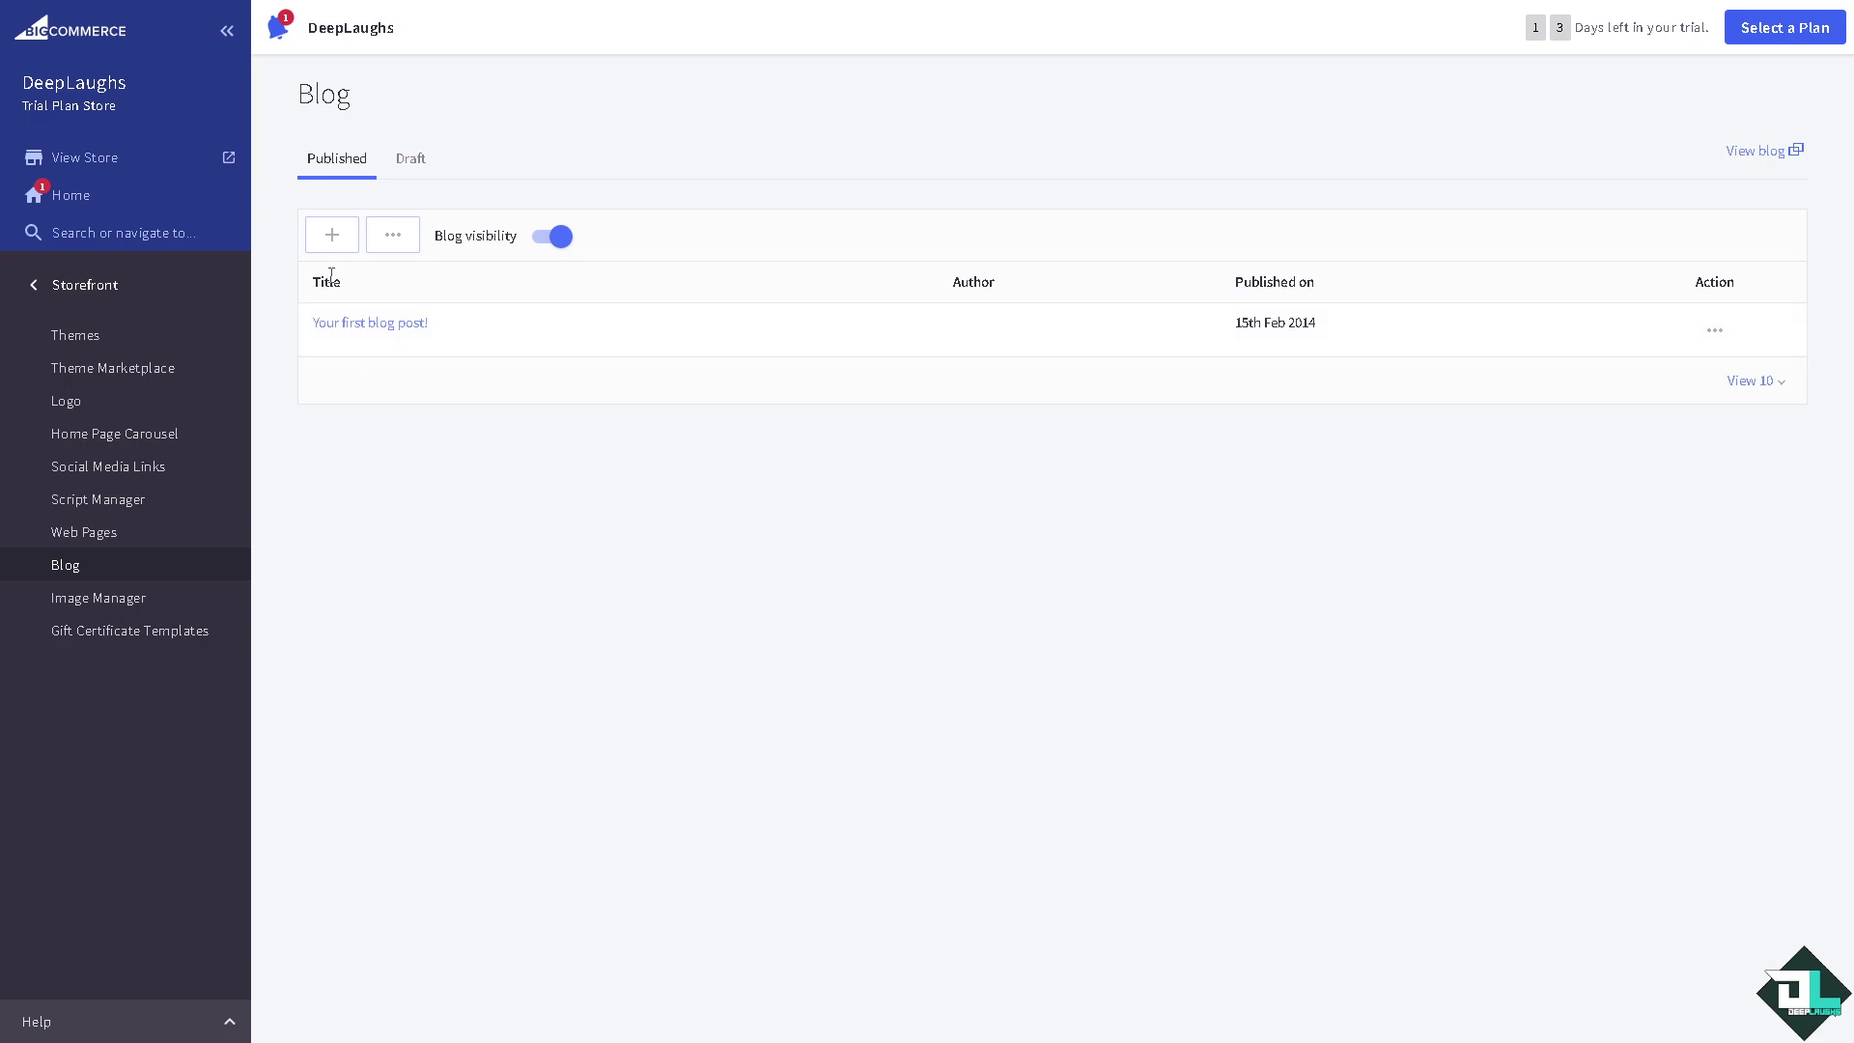
{"action": "left_click", "coordinate": [329, 242]}
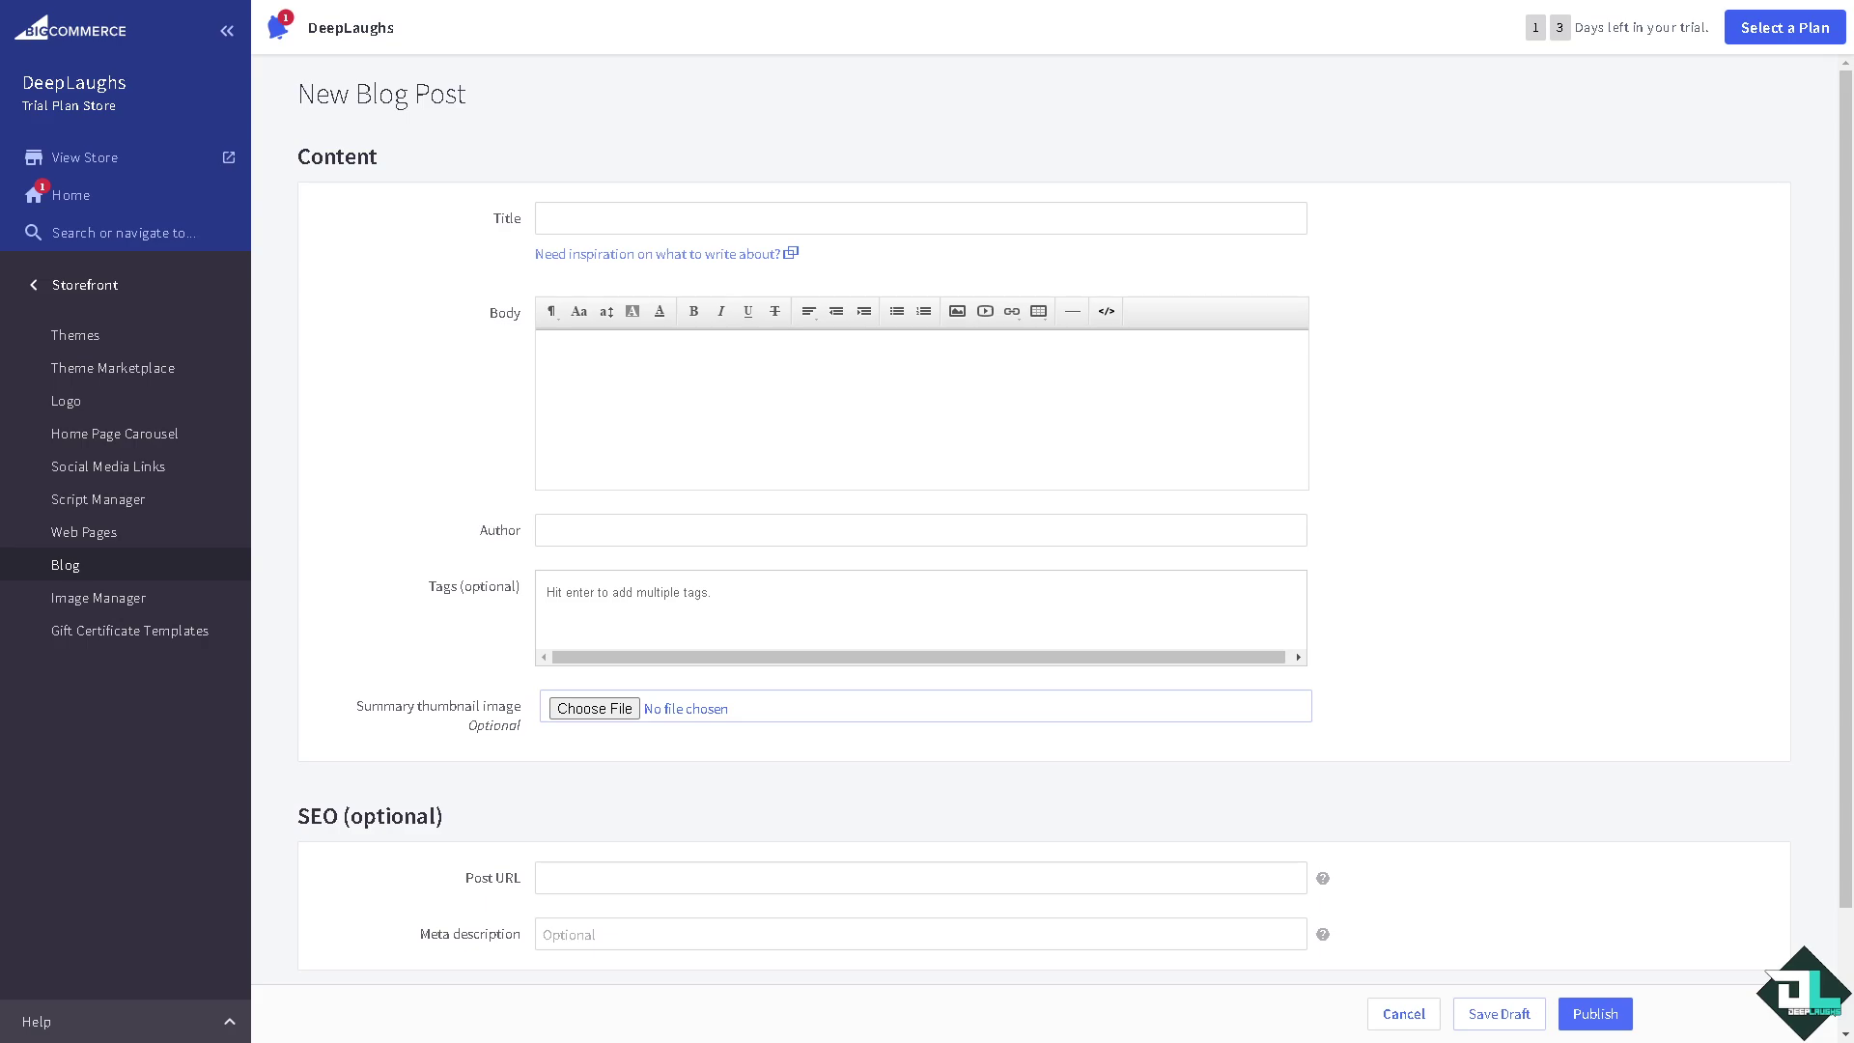
{"action": "left_click", "coordinate": [736, 219]}
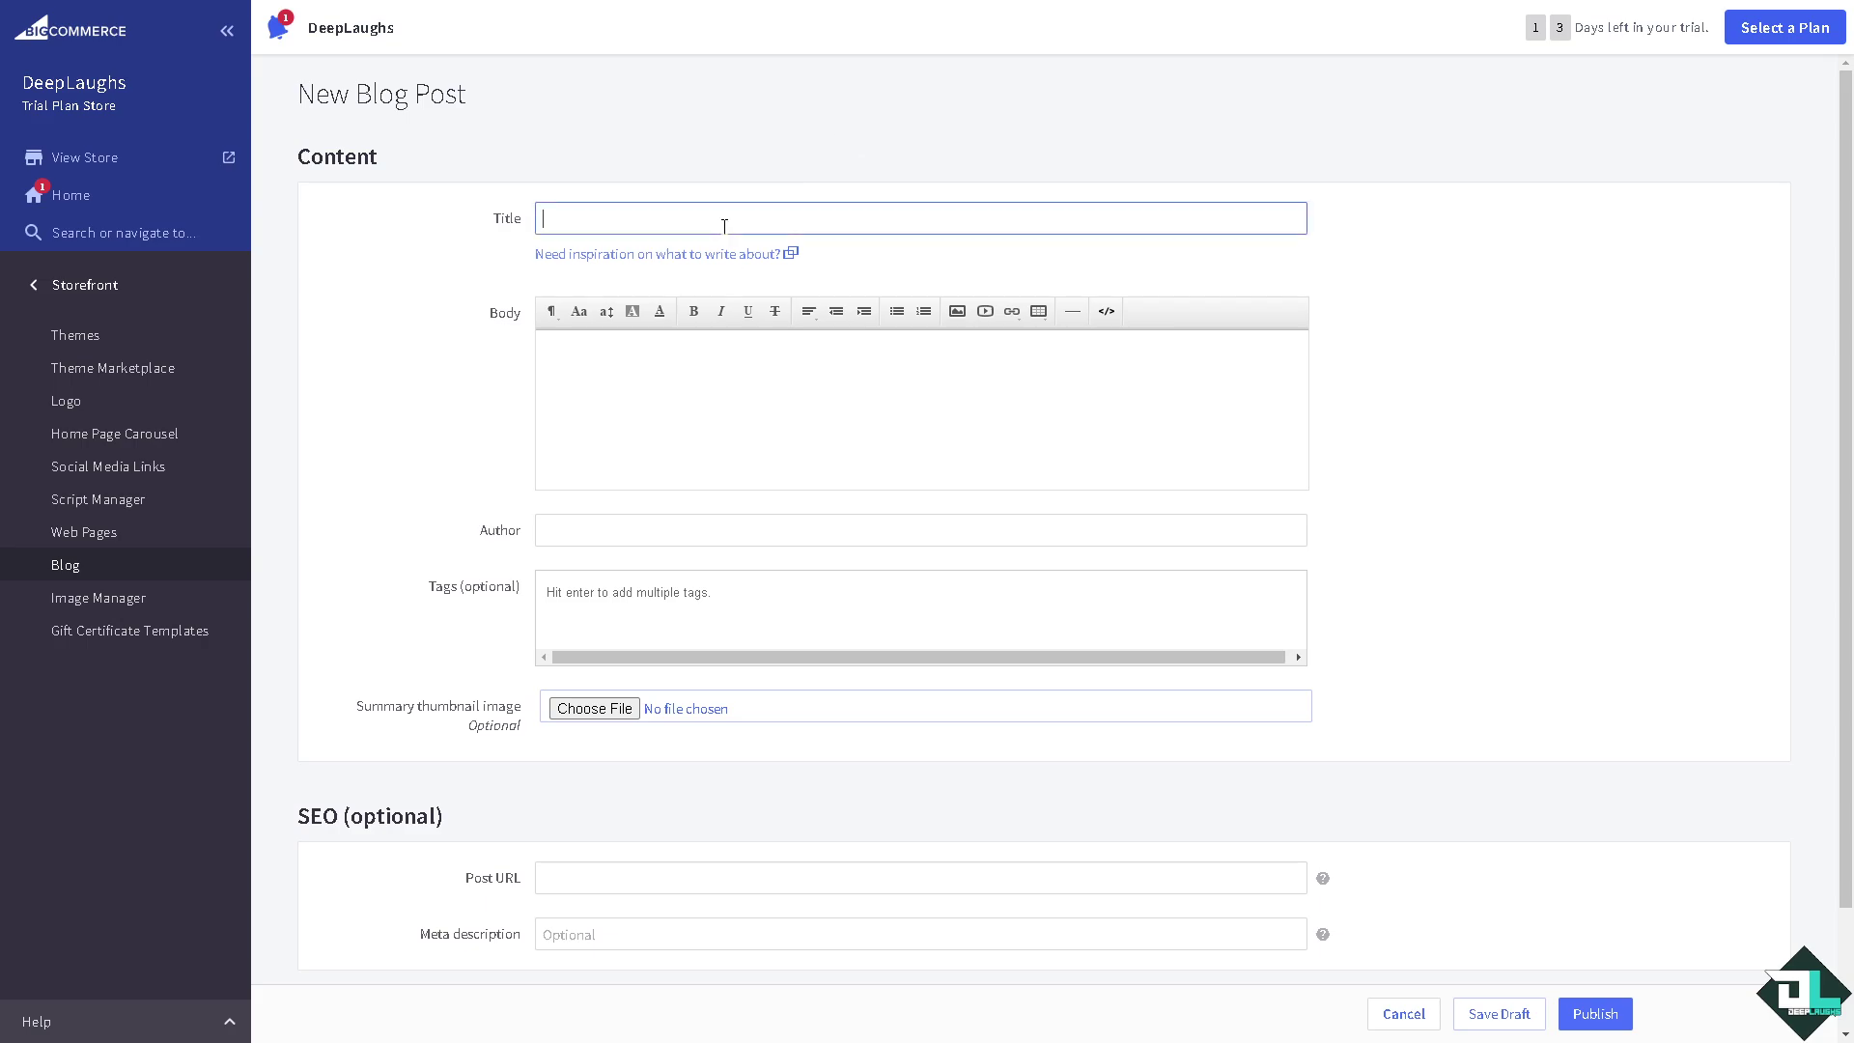
{"action": "type", "text": "How to Create a Blog on Bigcommerce"}
{"action": "left_click", "coordinate": [686, 375]}
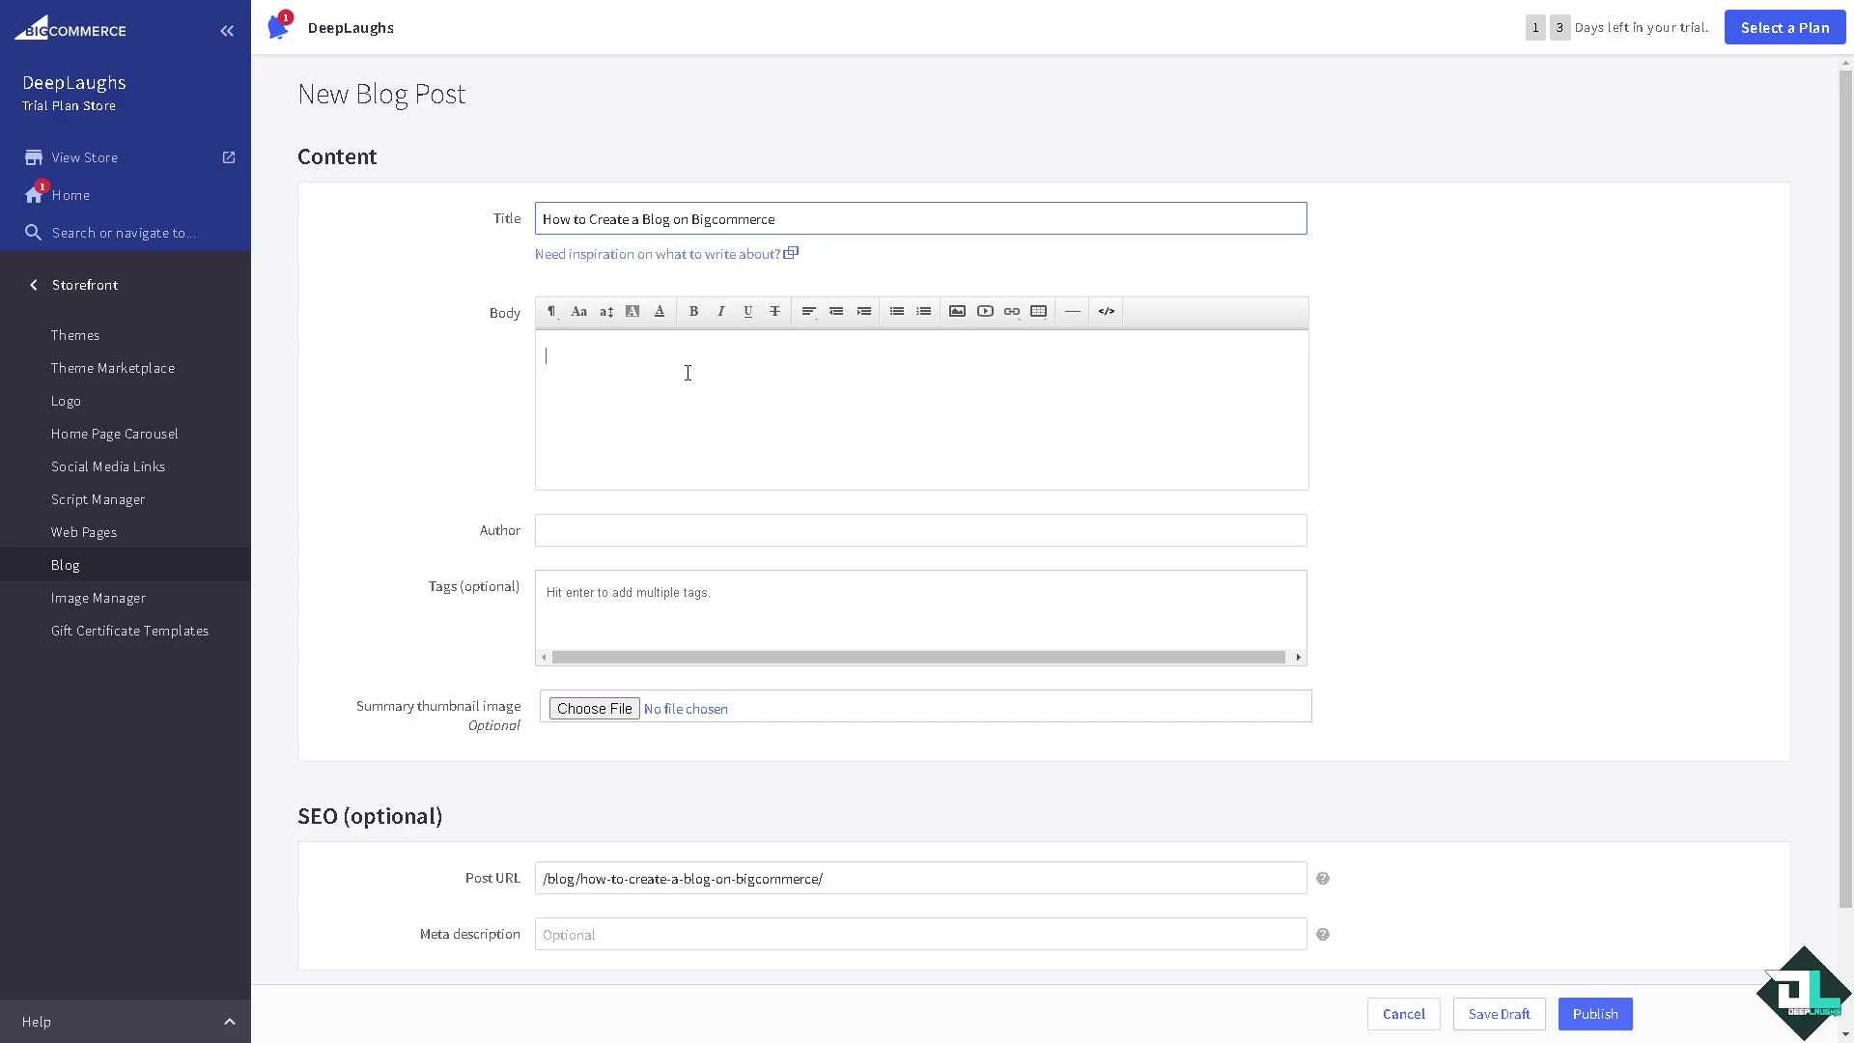
{"action": "type", "text": "How to Create a Blog on Bigcommerce"}
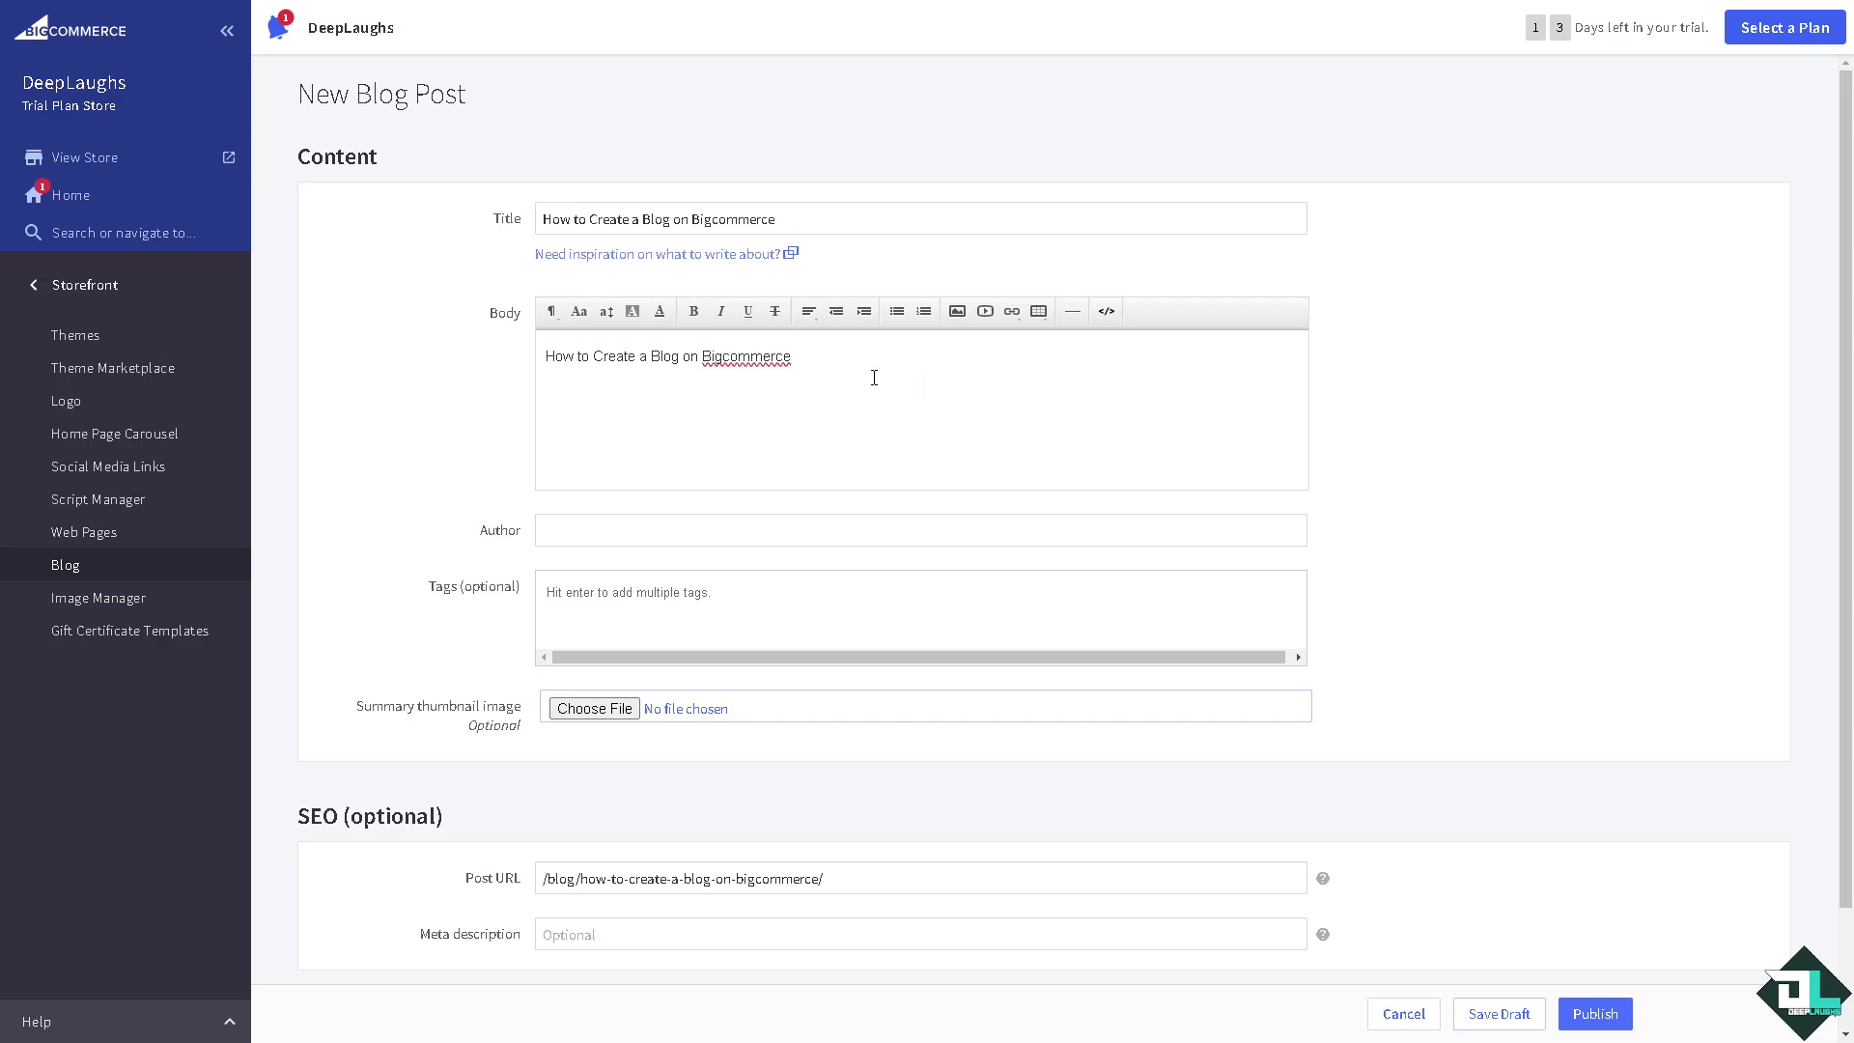
Switch to ChatGPT and submit the prompt "Create a Blog for BigCommerce"
{"action": "left_click_drag", "start_coordinate": [870, 364], "coordinate": [550, 375]}
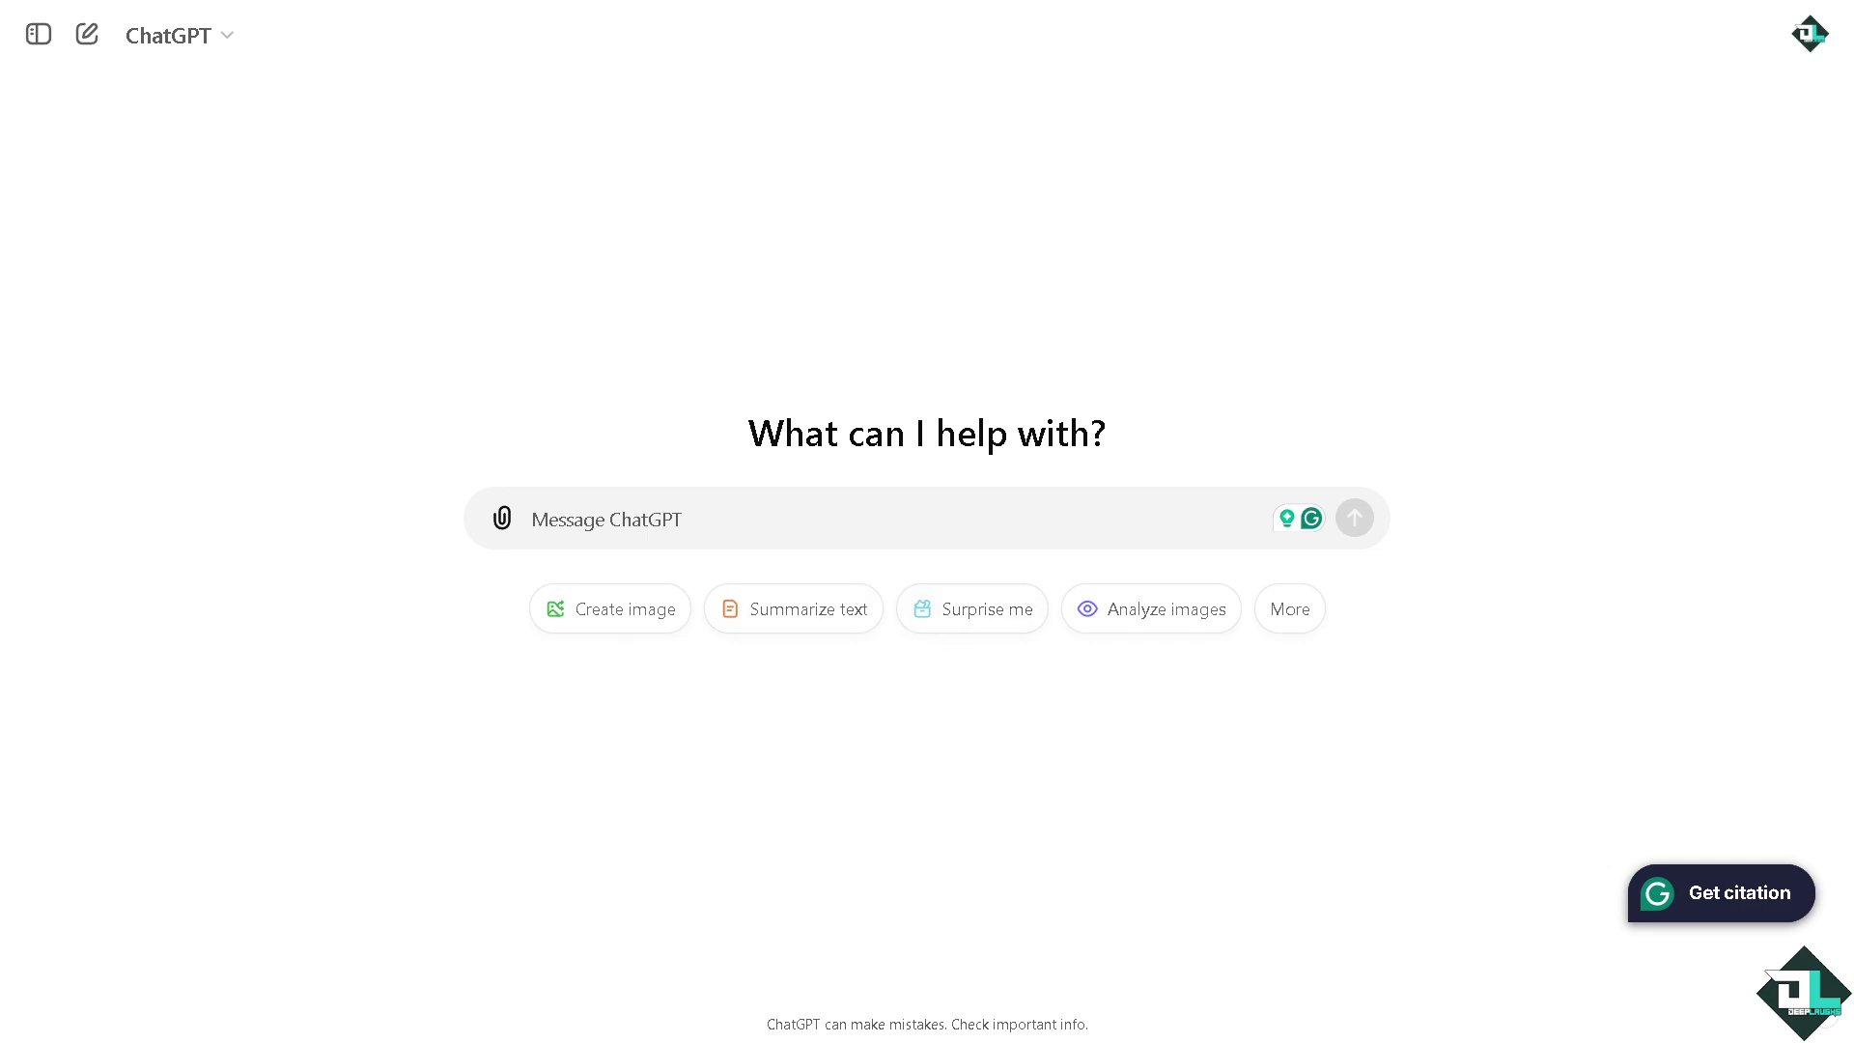
{"action": "type", "text": "C"}
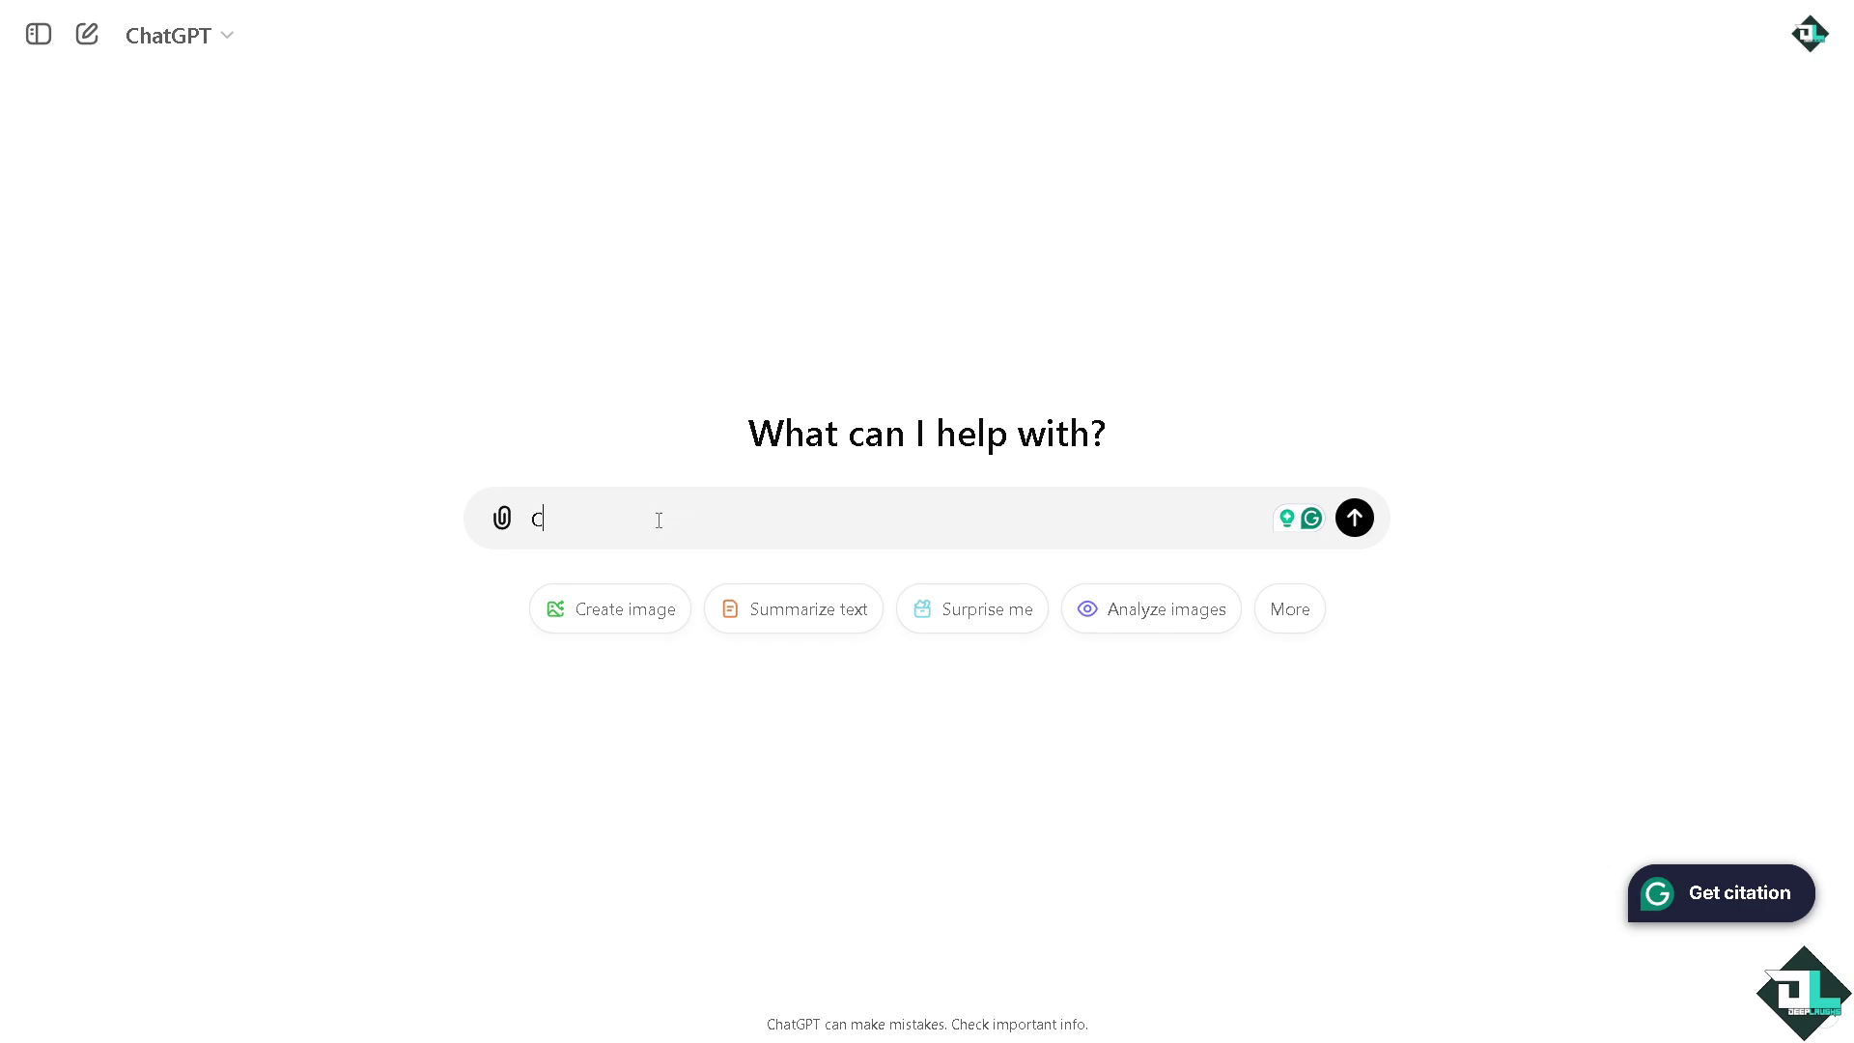
{"action": "type", "text": "reate a Blog"}
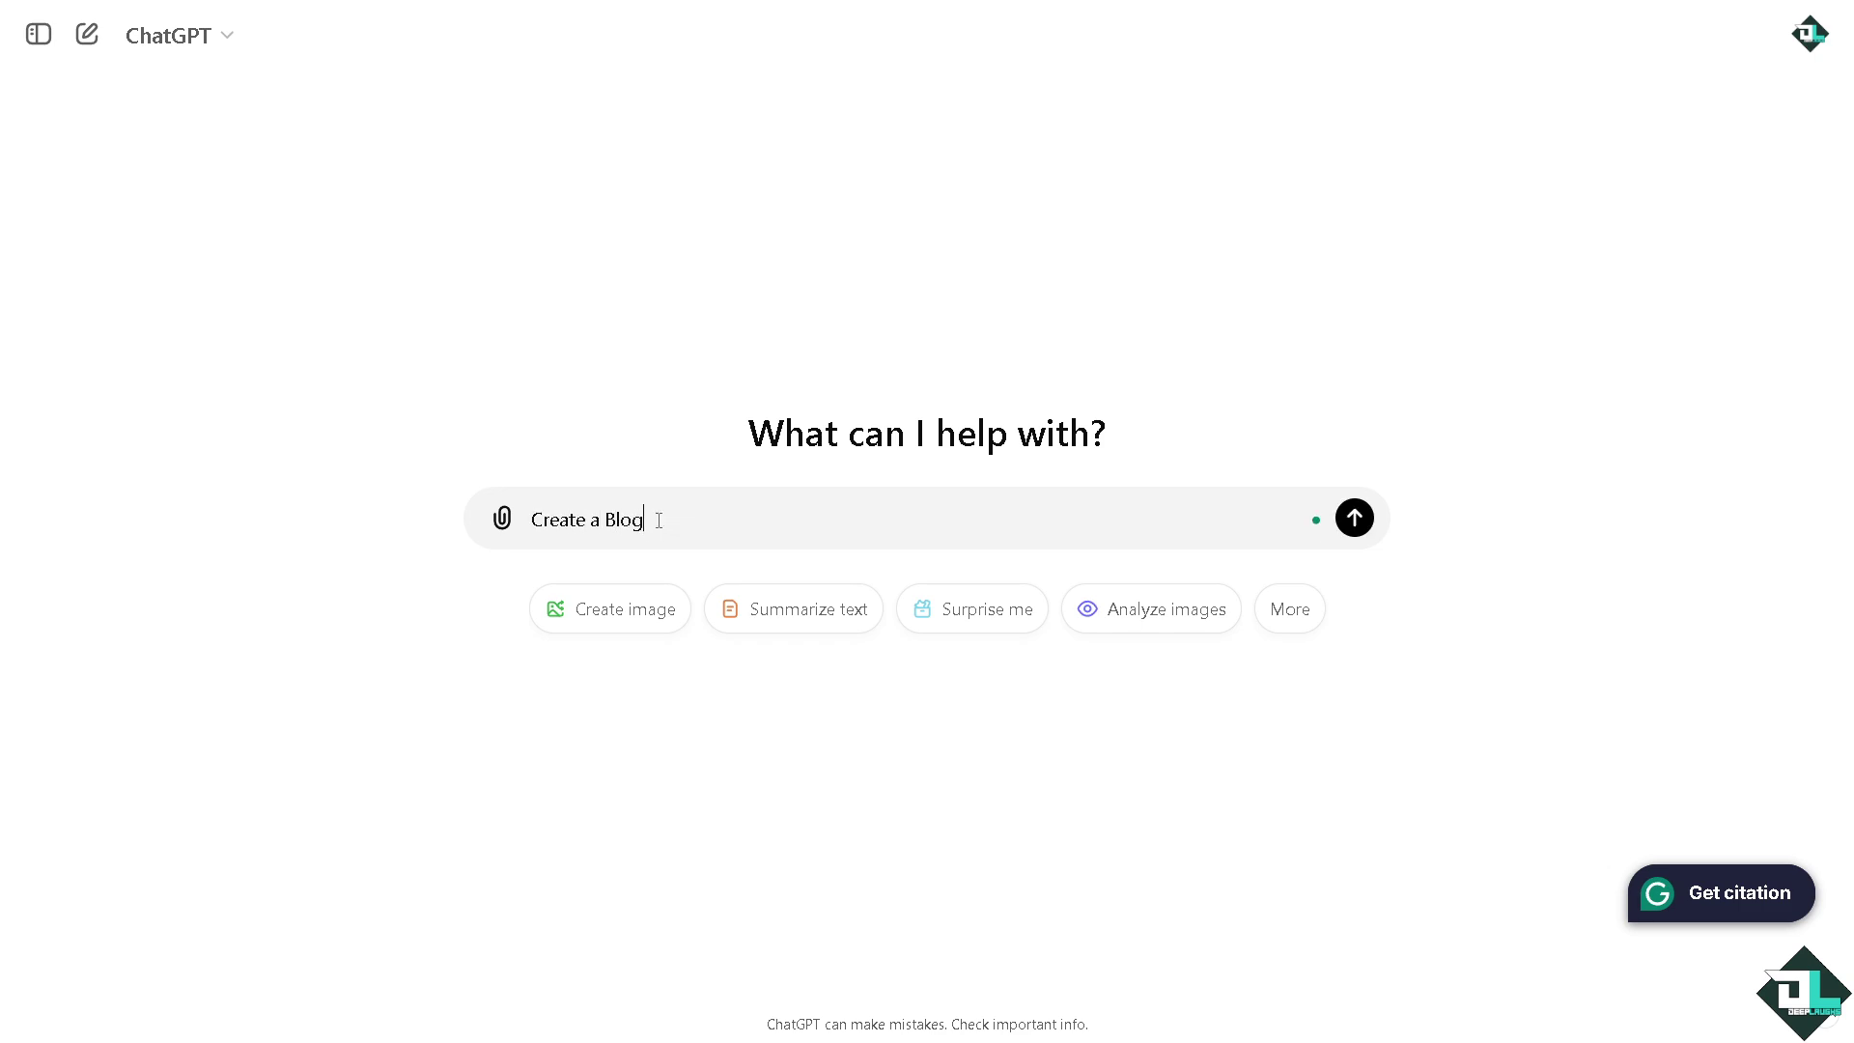
{"action": "type", "text": " for BigcOMM"}
{"action": "key", "text": "BackSpace"}
{"action": "key", "text": "BackSpace"}
{"action": "type", "text": "Comme"}
{"action": "key", "text": "Return"}
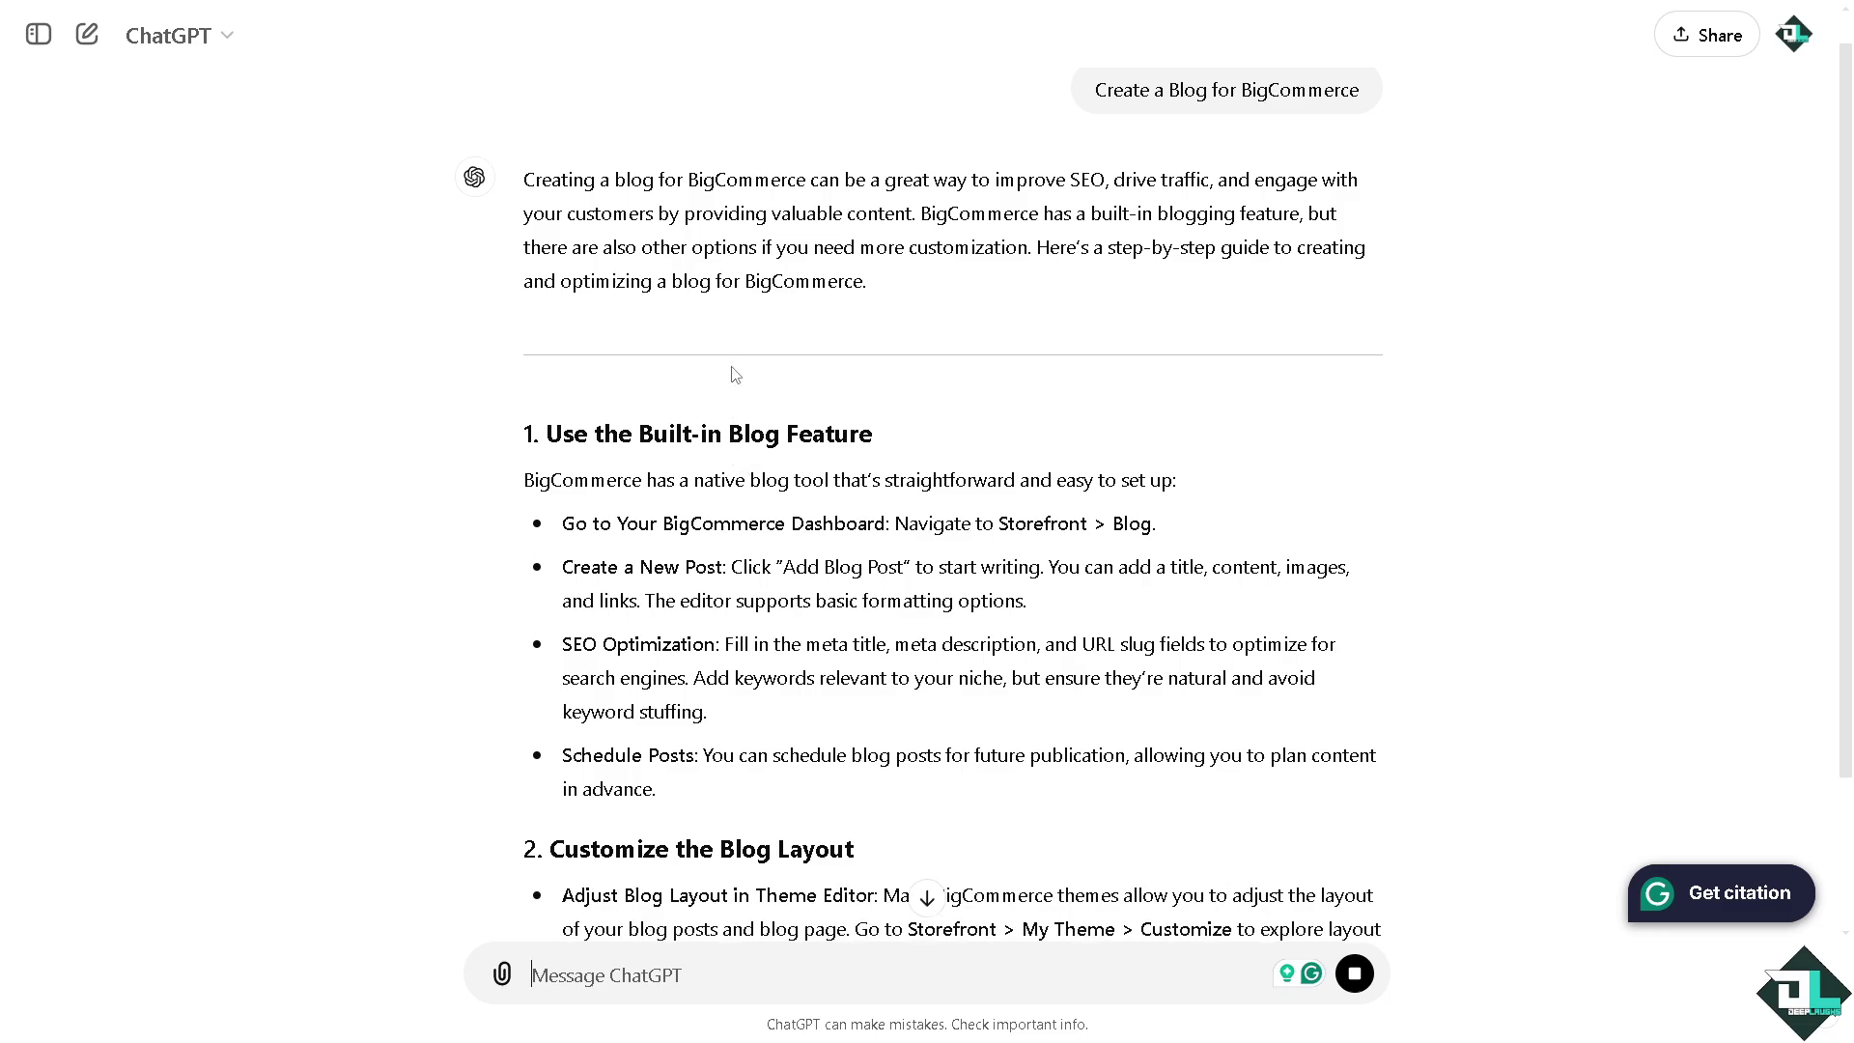
Copy sections 1 to 7 of the generated guide, from "Use the Built-in Blog Feature" through "Monitor and Improve Performance"
{"action": "scroll", "coordinate": [753, 434], "scroll_direction": "down", "scroll_amount": 3}
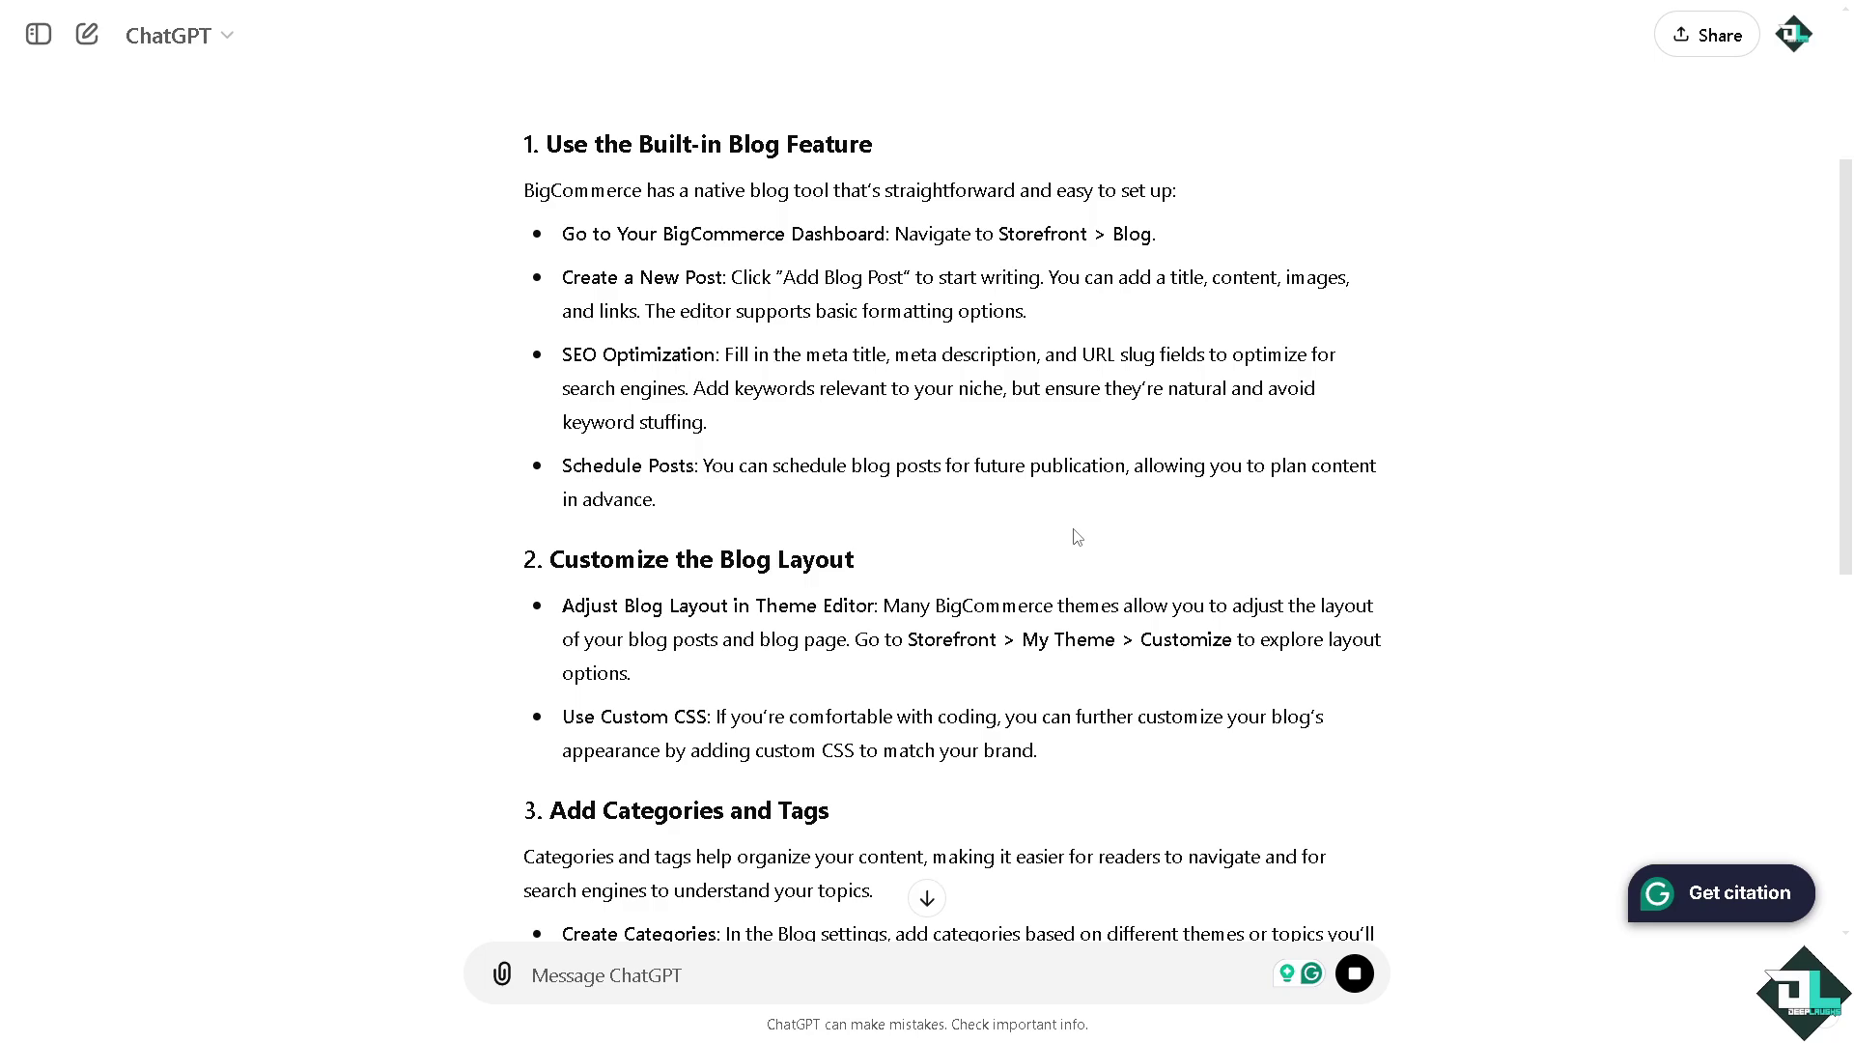
{"action": "scroll", "coordinate": [1072, 536], "scroll_direction": "up", "scroll_amount": 2}
{"action": "left_click_drag", "start_coordinate": [526, 340], "coordinate": [1133, 605]}
{"action": "scroll", "coordinate": [1308, 740], "scroll_direction": "down", "scroll_amount": 3}
{"action": "scroll", "coordinate": [1309, 744], "scroll_direction": "down", "scroll_amount": 2}
{"action": "scroll", "coordinate": [1314, 763], "scroll_direction": "down", "scroll_amount": 1}
{"action": "scroll", "coordinate": [1070, 765], "scroll_direction": "down", "scroll_amount": 2}
{"action": "scroll", "coordinate": [1070, 769], "scroll_direction": "down", "scroll_amount": 2}
{"action": "scroll", "coordinate": [1070, 774], "scroll_direction": "down", "scroll_amount": 1}
{"action": "scroll", "coordinate": [1070, 771], "scroll_direction": "down", "scroll_amount": 7}
{"action": "scroll", "coordinate": [1070, 770], "scroll_direction": "down", "scroll_amount": 1}
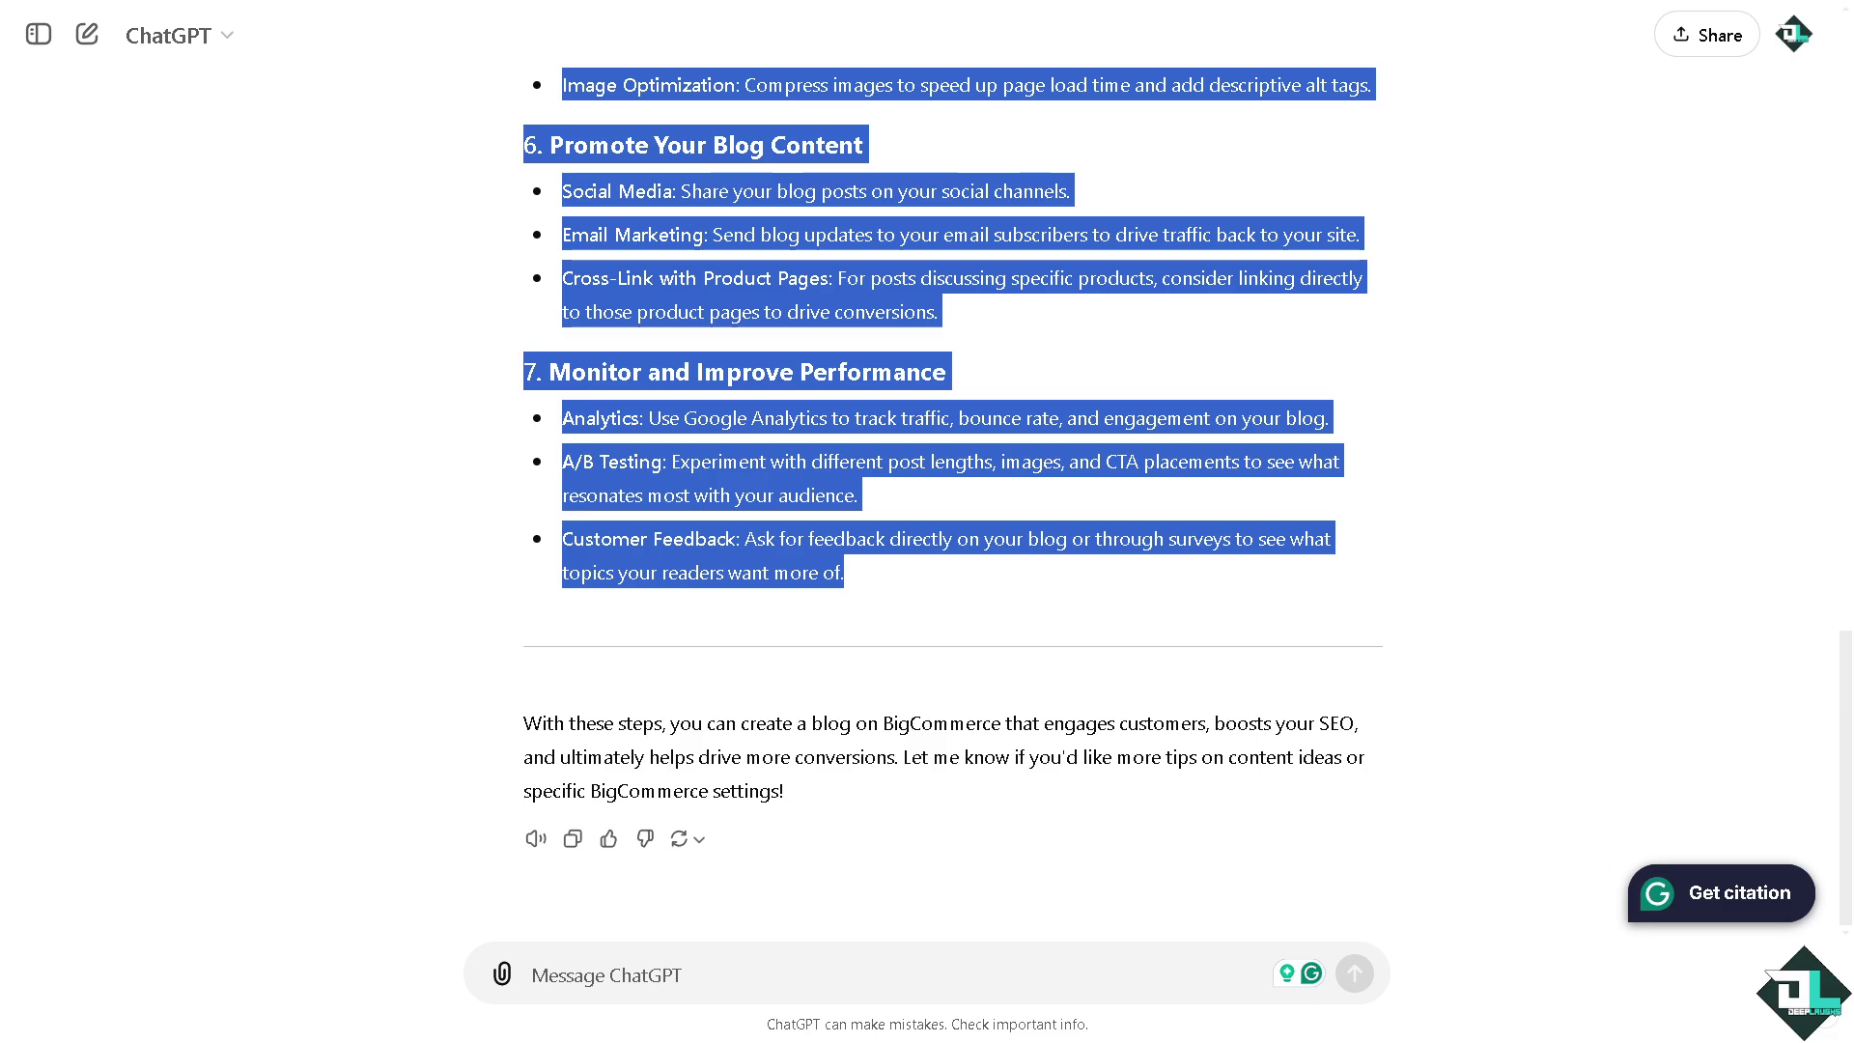
Switch back to the BigCommerce post and paste the copied guide two lines below the body's first line
{"action": "key", "text": "alt+Tab"}
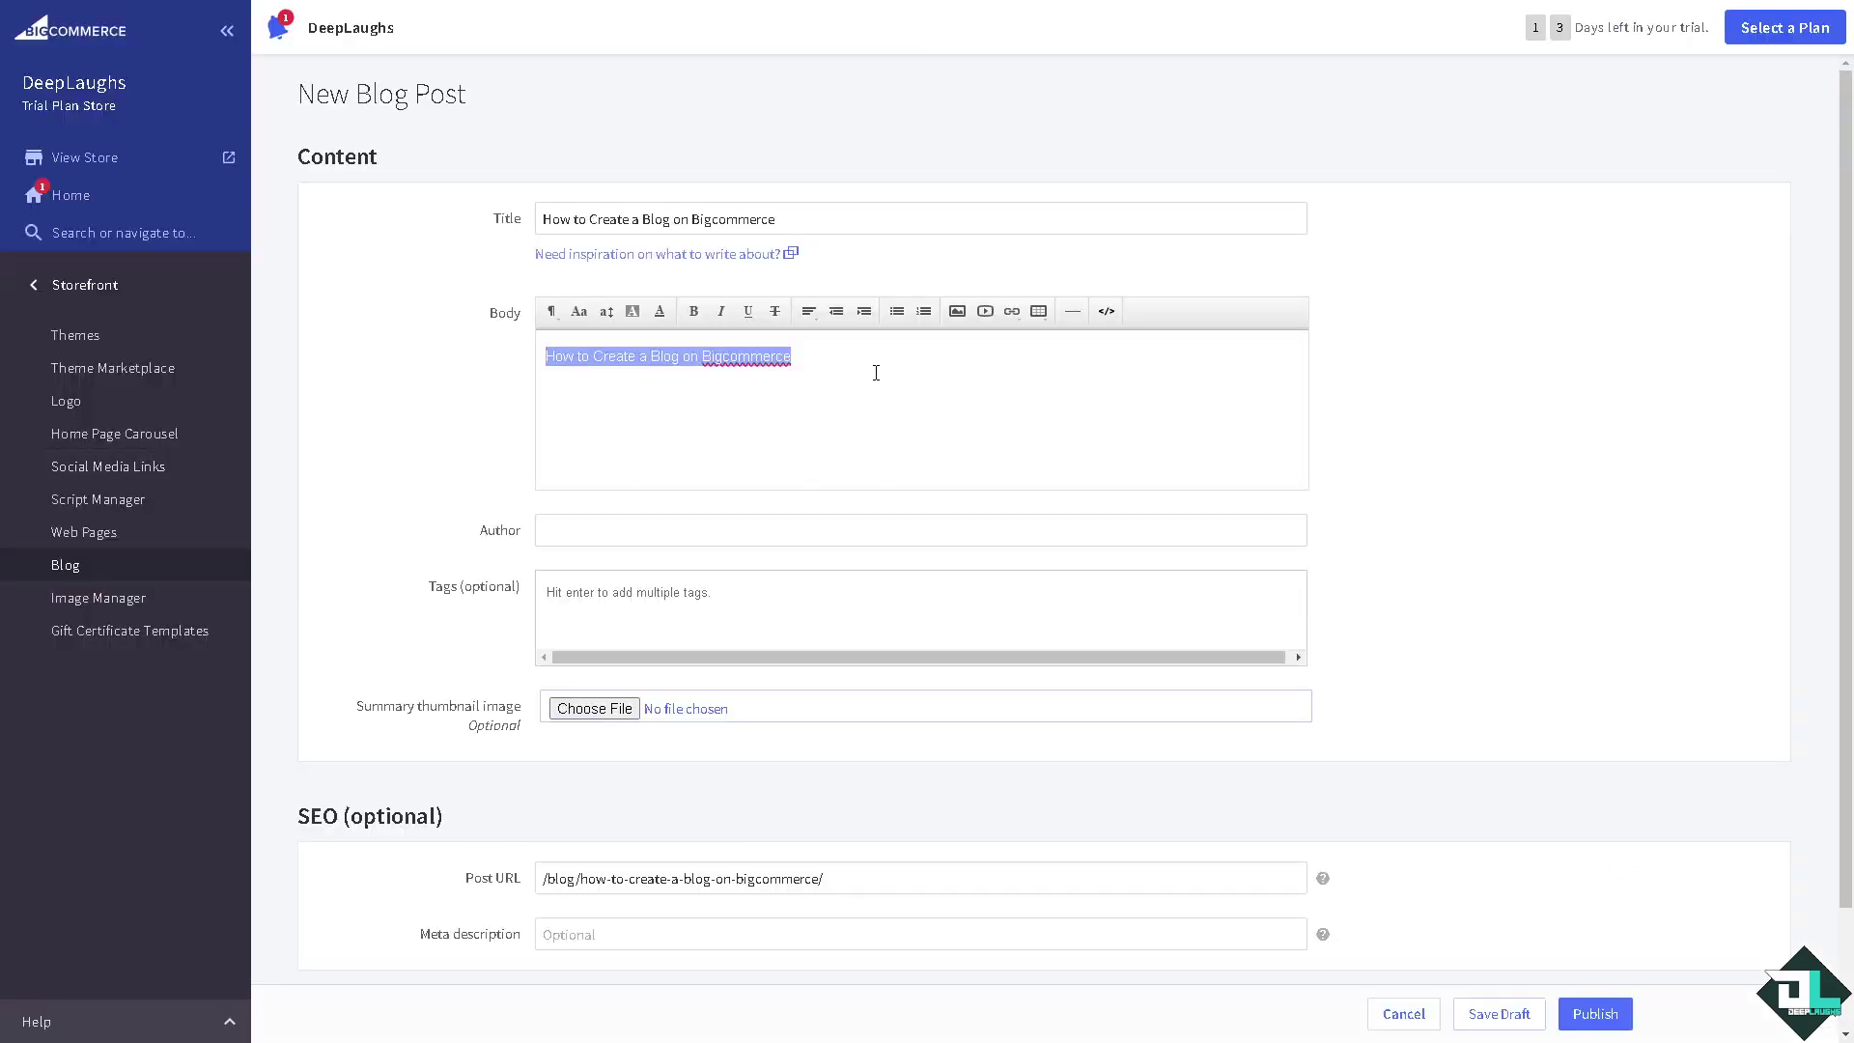
{"action": "left_click", "coordinate": [864, 357]}
{"action": "key", "text": "Return"}
{"action": "key", "text": "Return"}
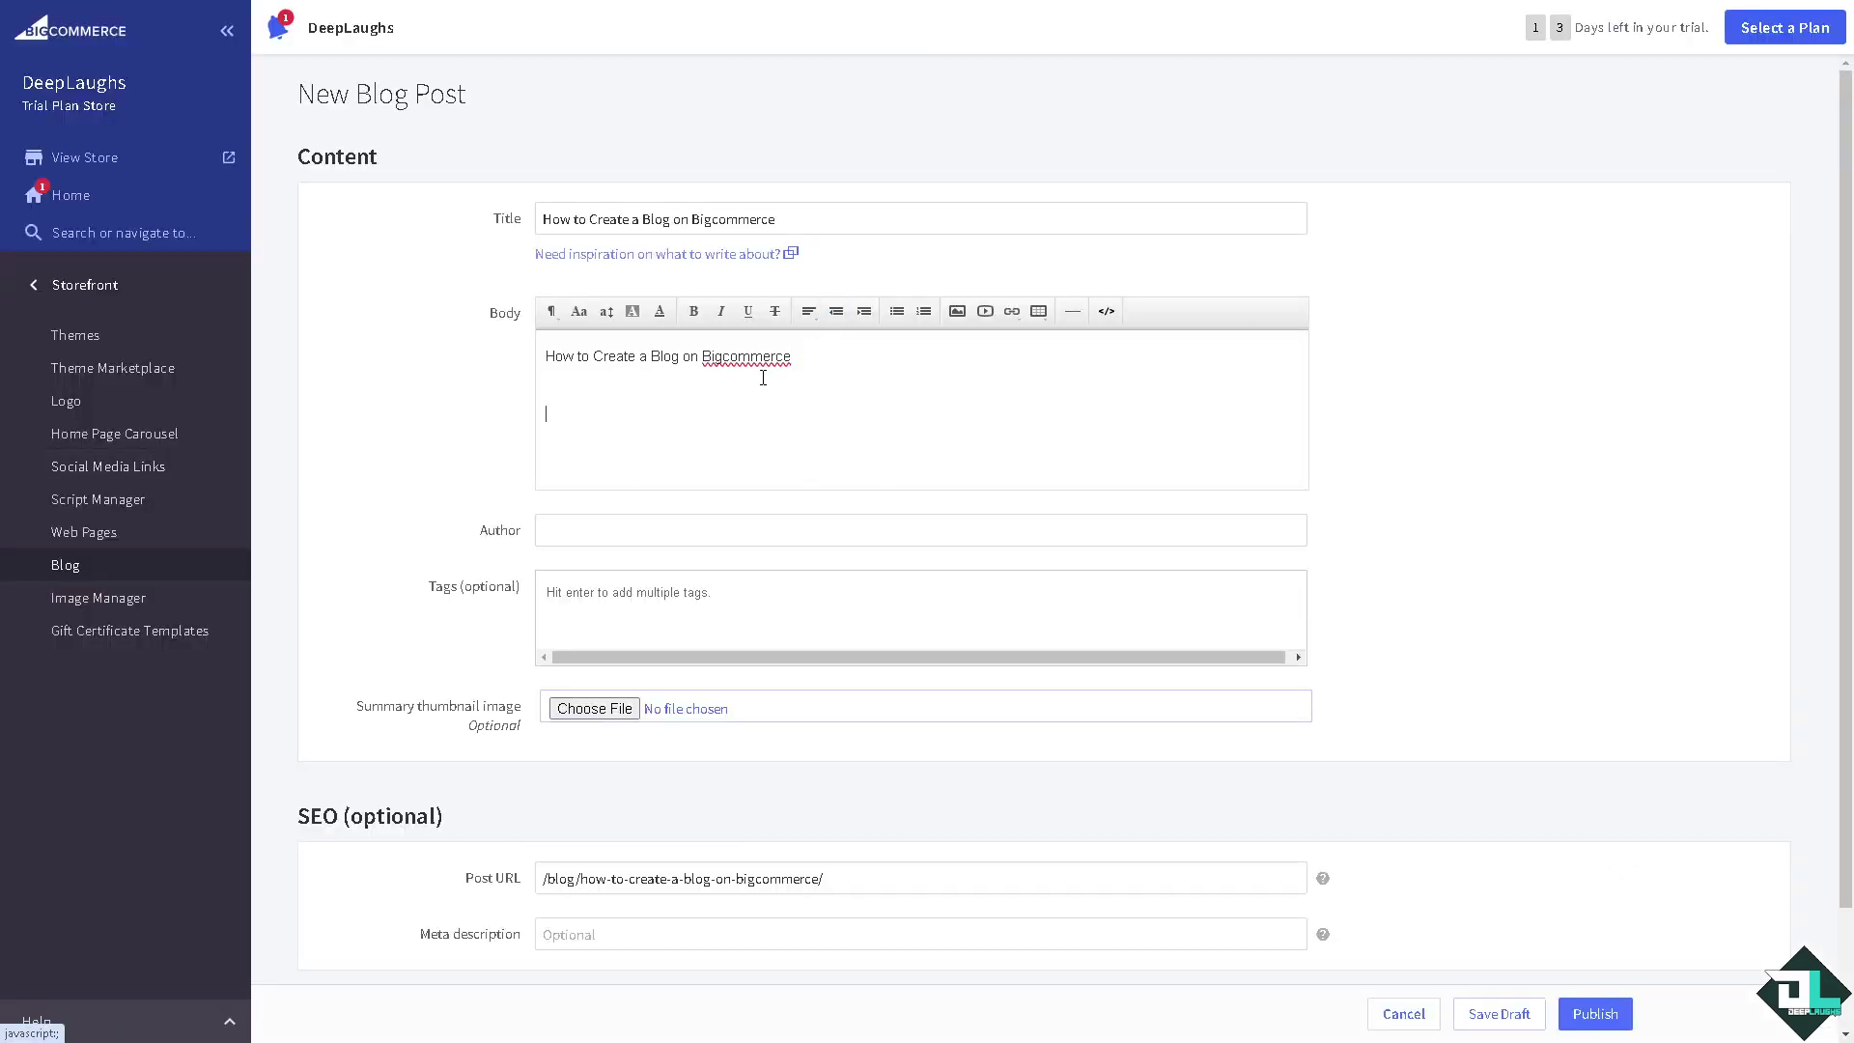
{"action": "key", "text": "ctrl+v"}
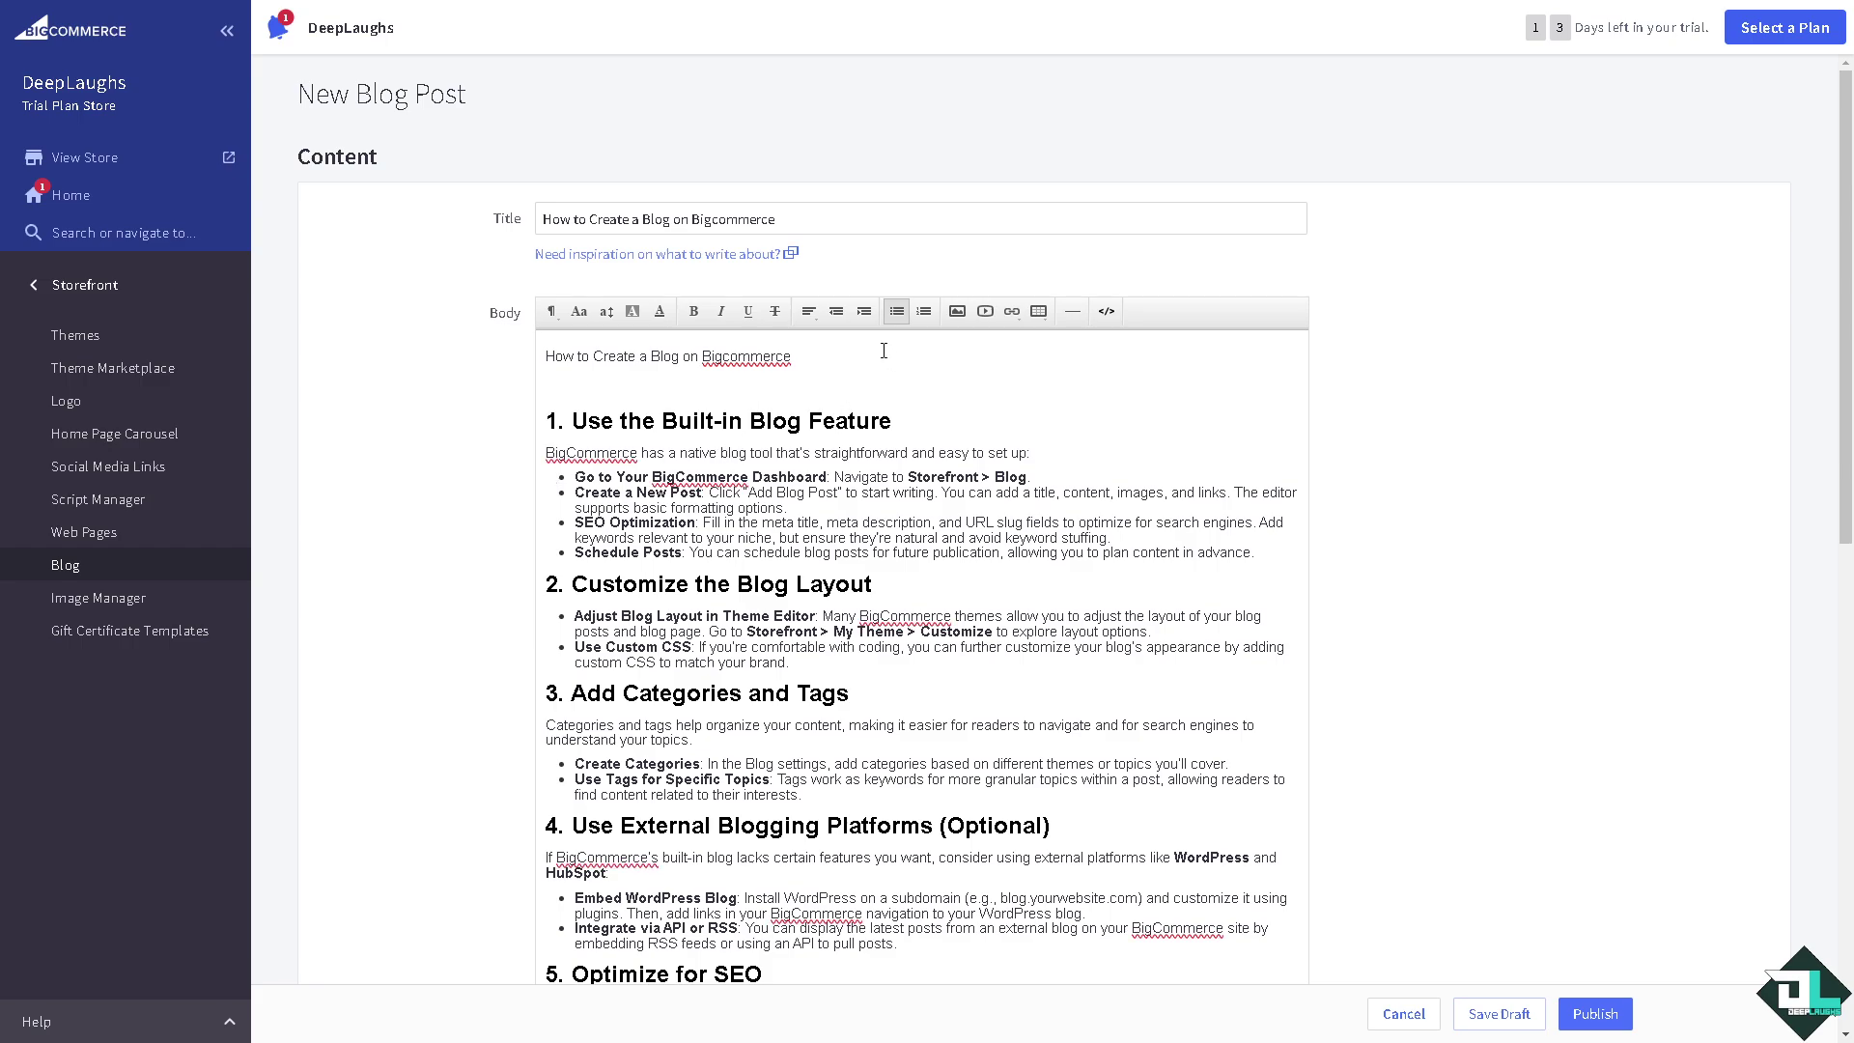
Format the body's first line "How to Create a Blog on Bigcommerce" as bold red text with a yellow highlight
{"action": "left_click_drag", "start_coordinate": [883, 351], "coordinate": [510, 357]}
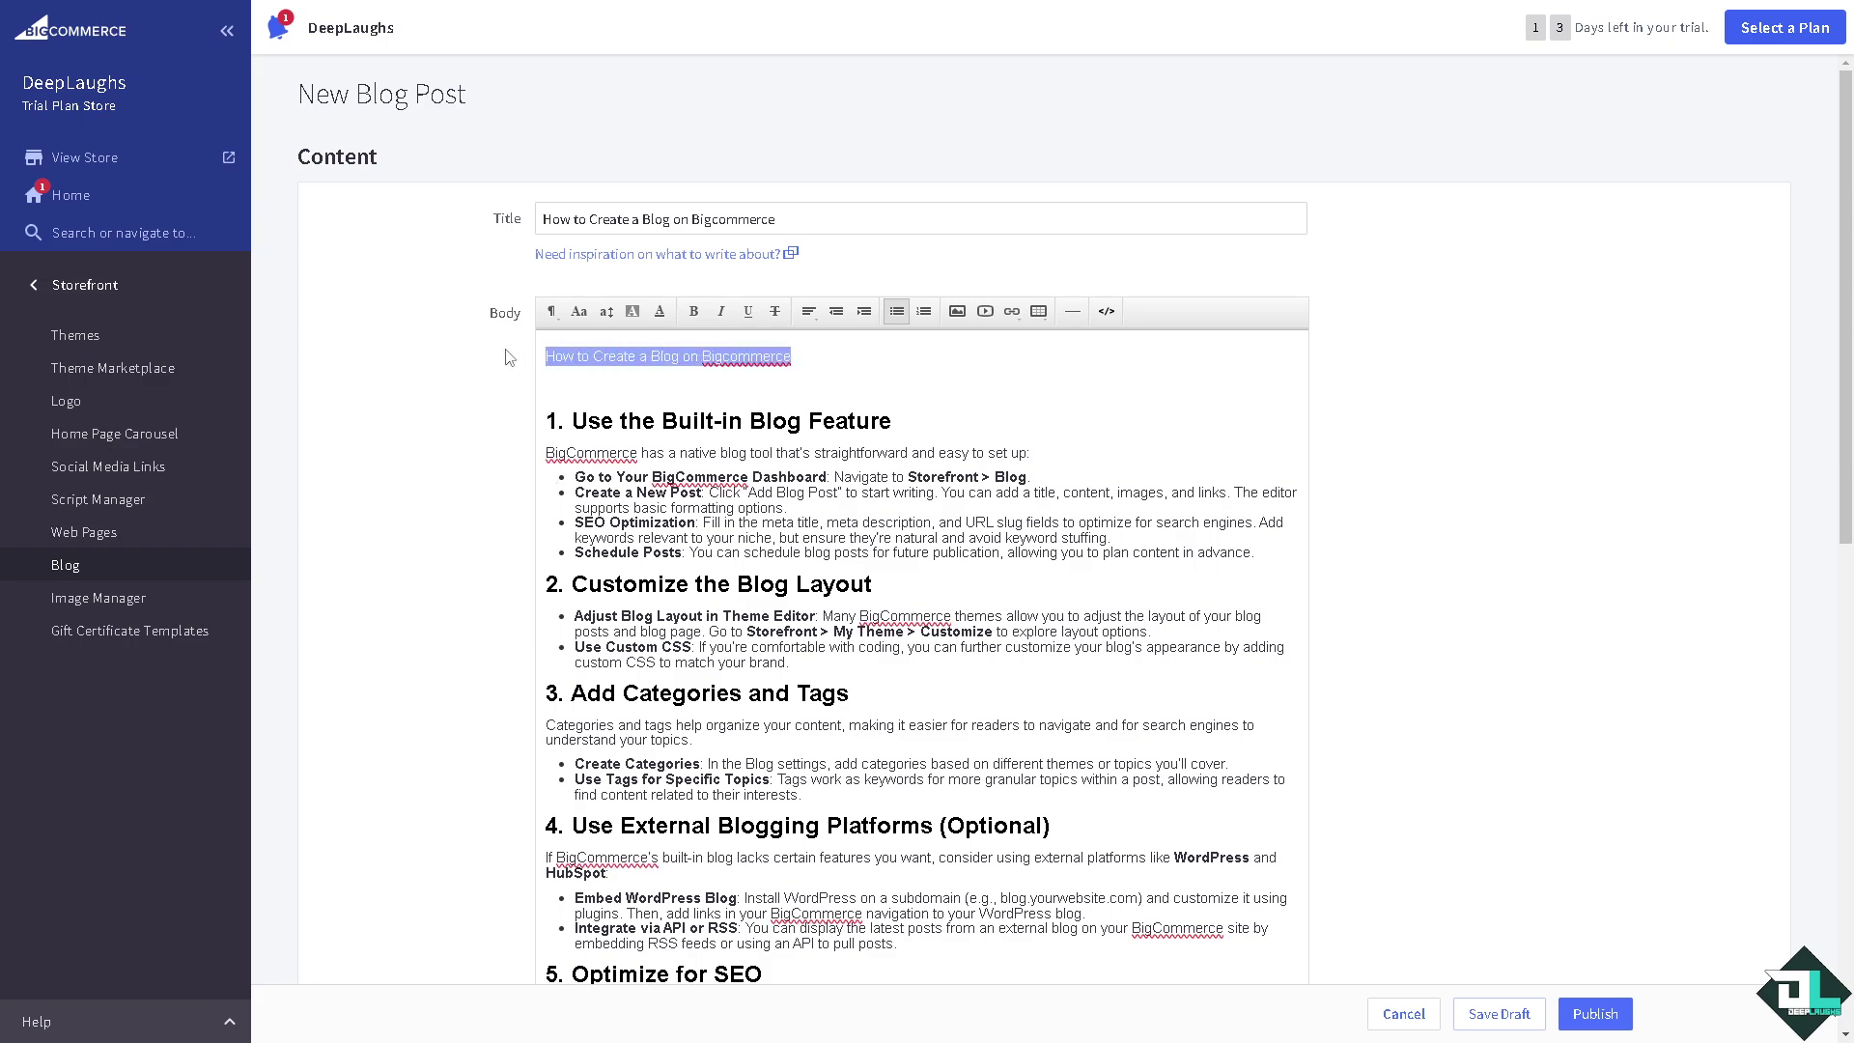
{"action": "left_click", "coordinate": [695, 314]}
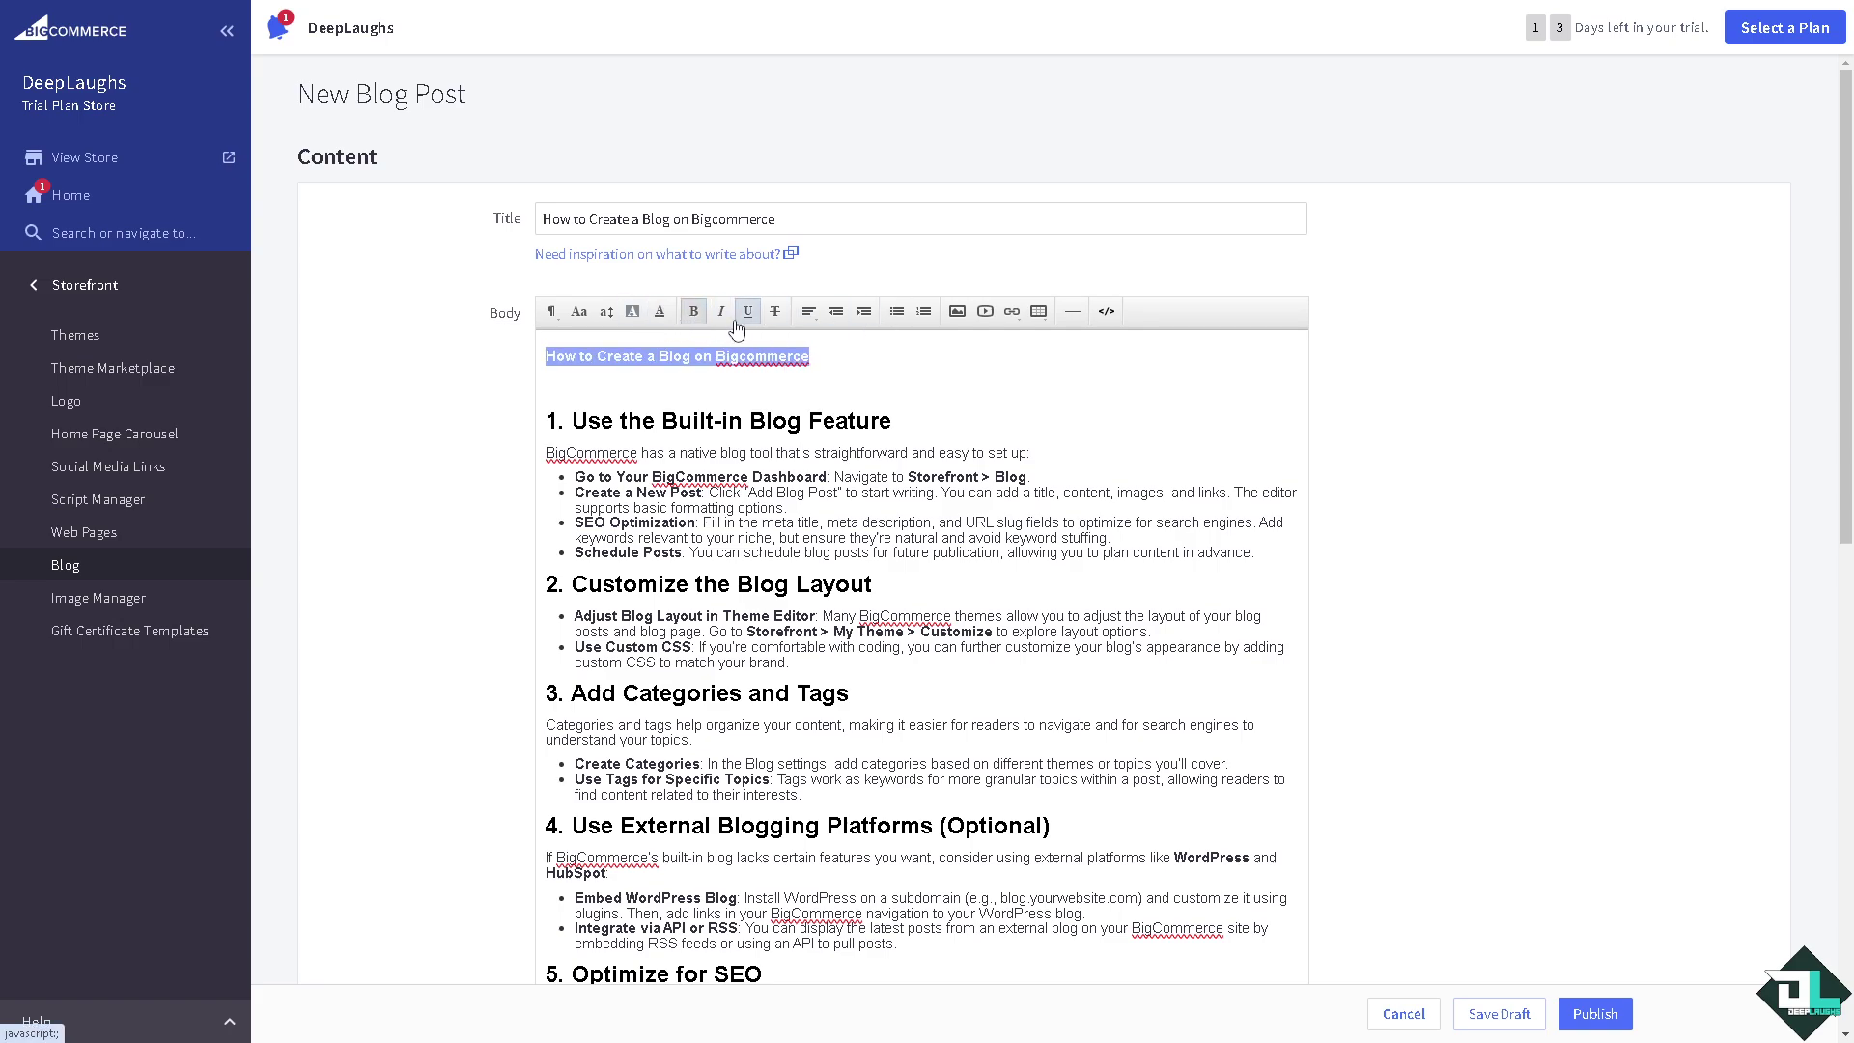
{"action": "left_click", "coordinate": [661, 314]}
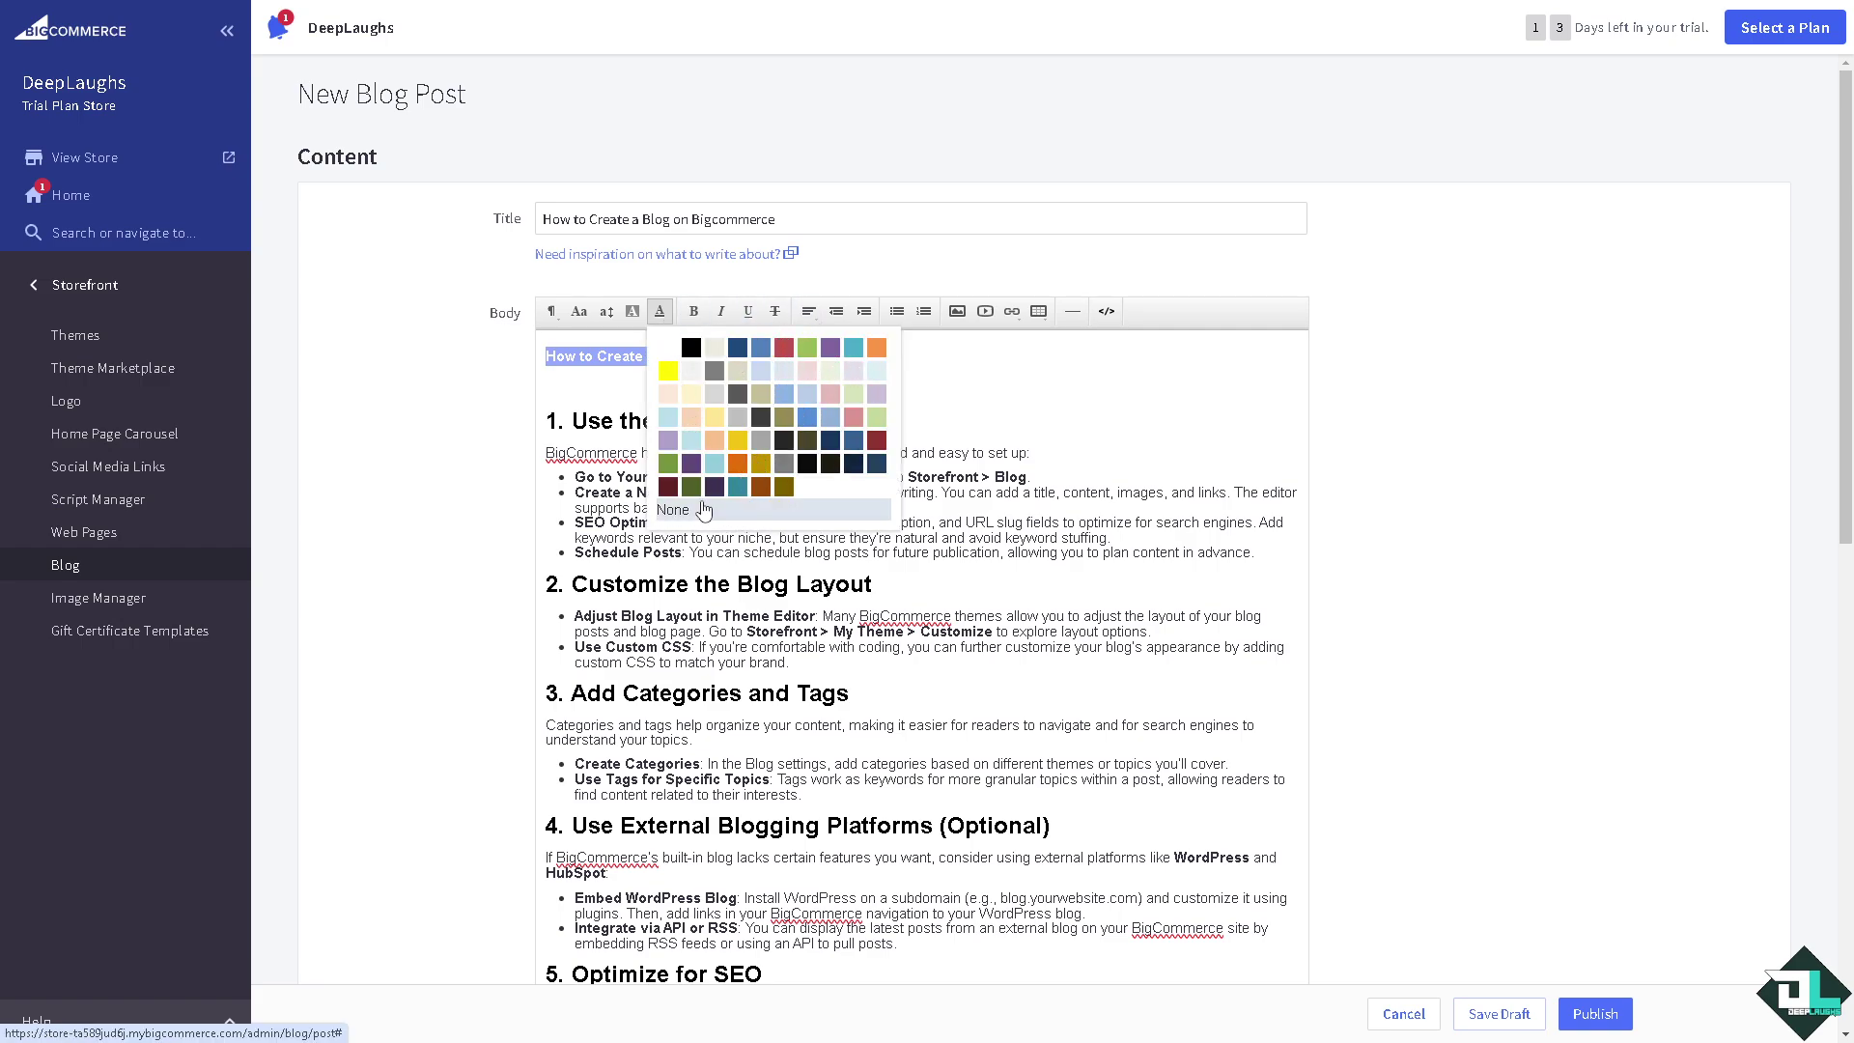
{"action": "left_click", "coordinate": [732, 353]}
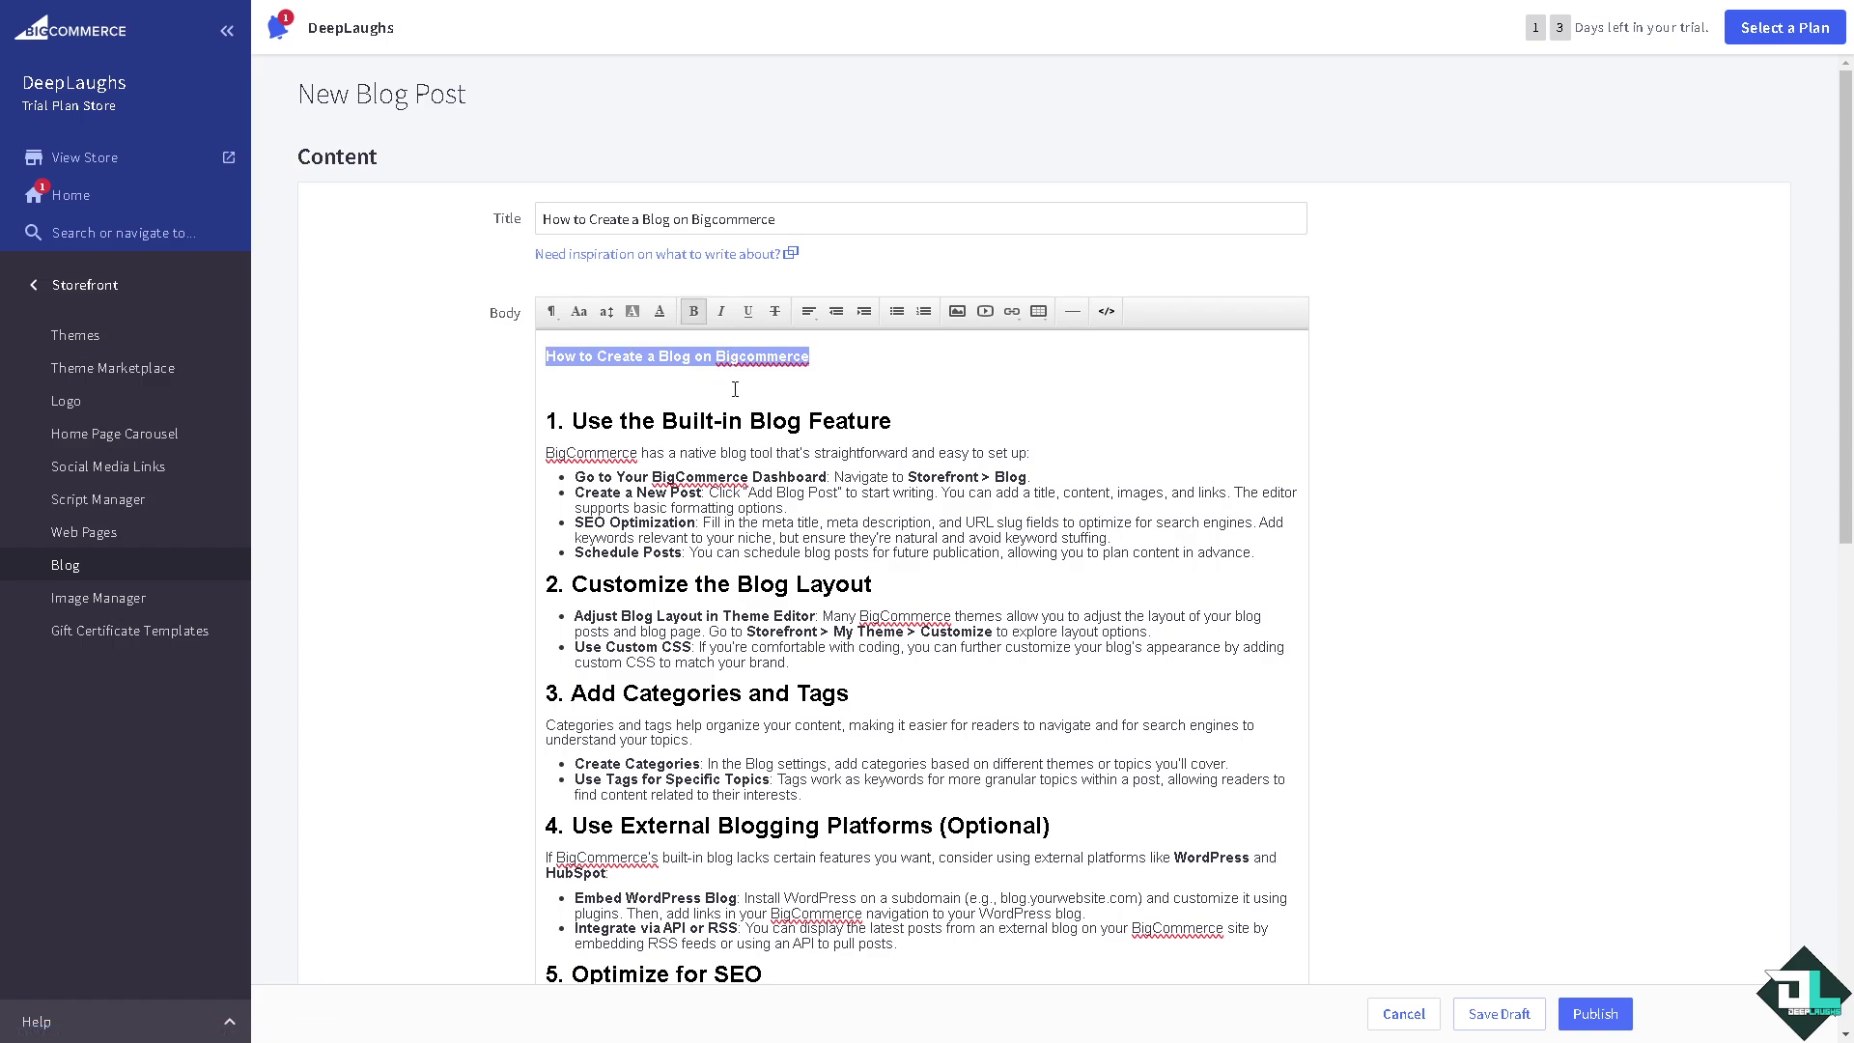
{"action": "left_click_drag", "start_coordinate": [812, 356], "coordinate": [546, 356]}
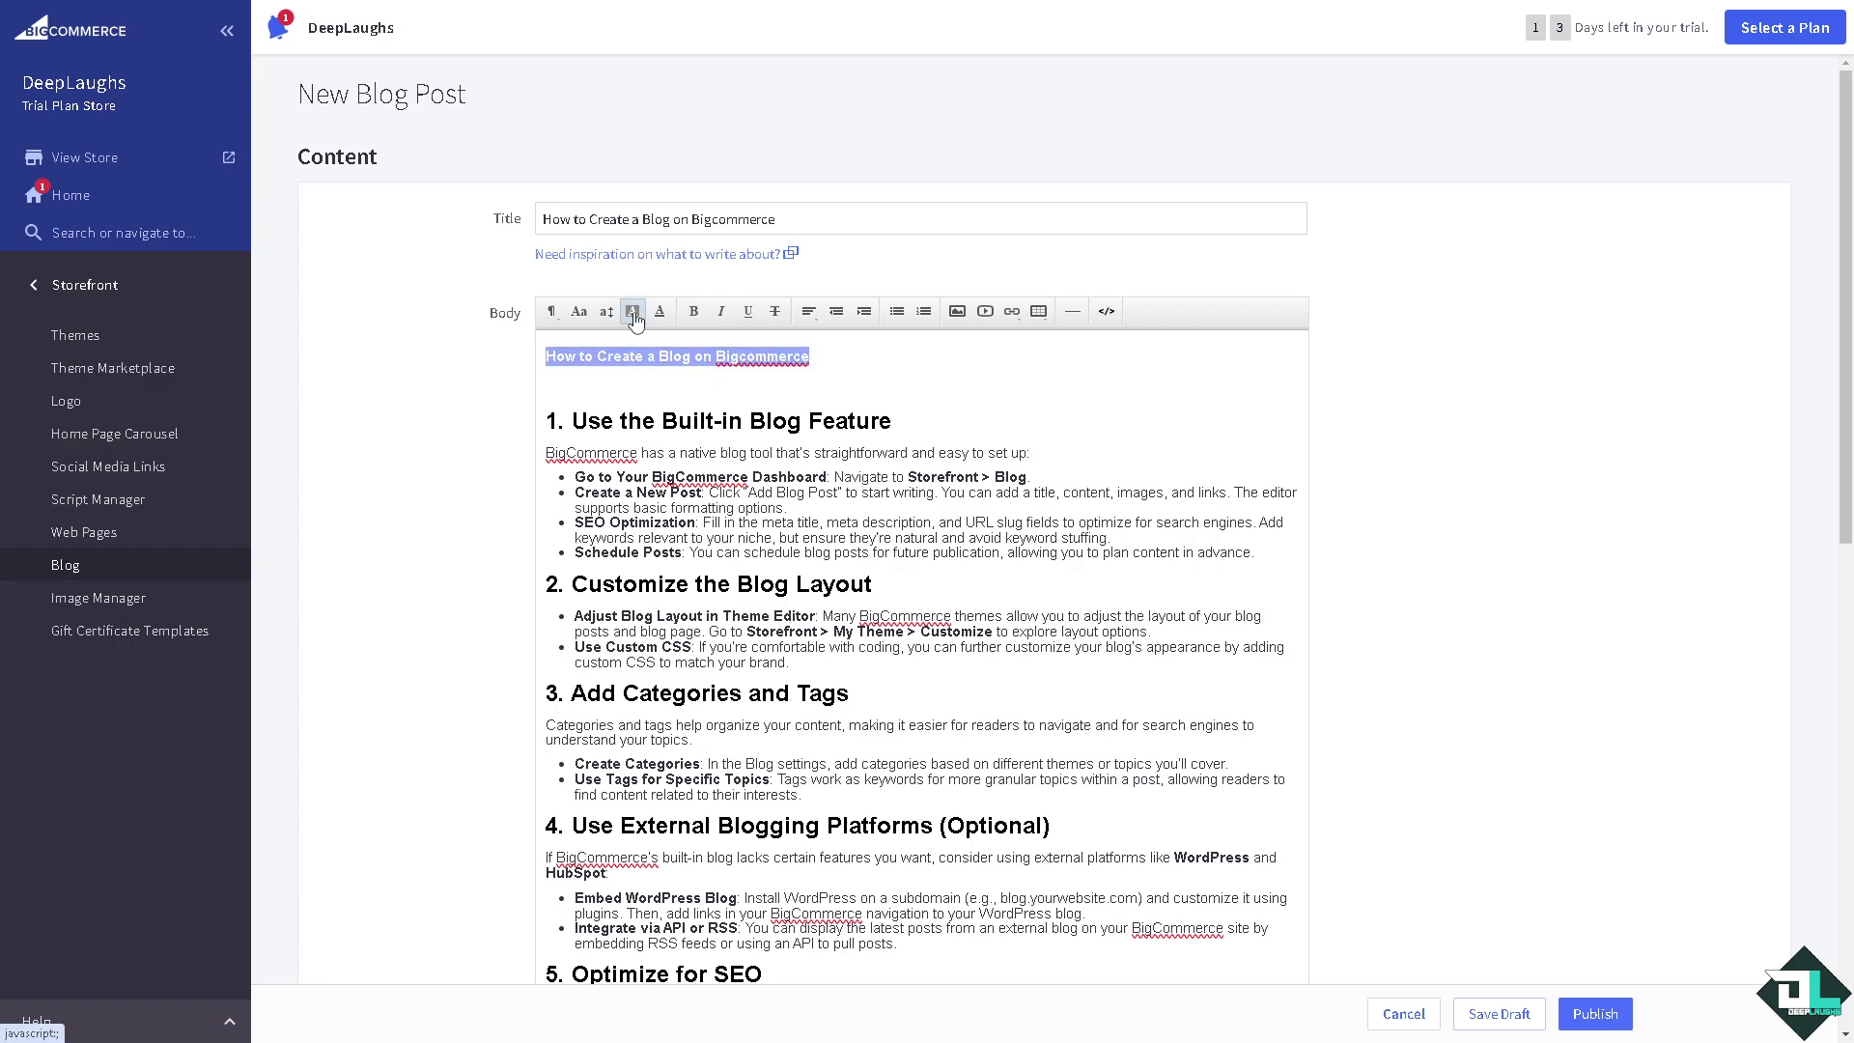
{"action": "left_click", "coordinate": [643, 311]}
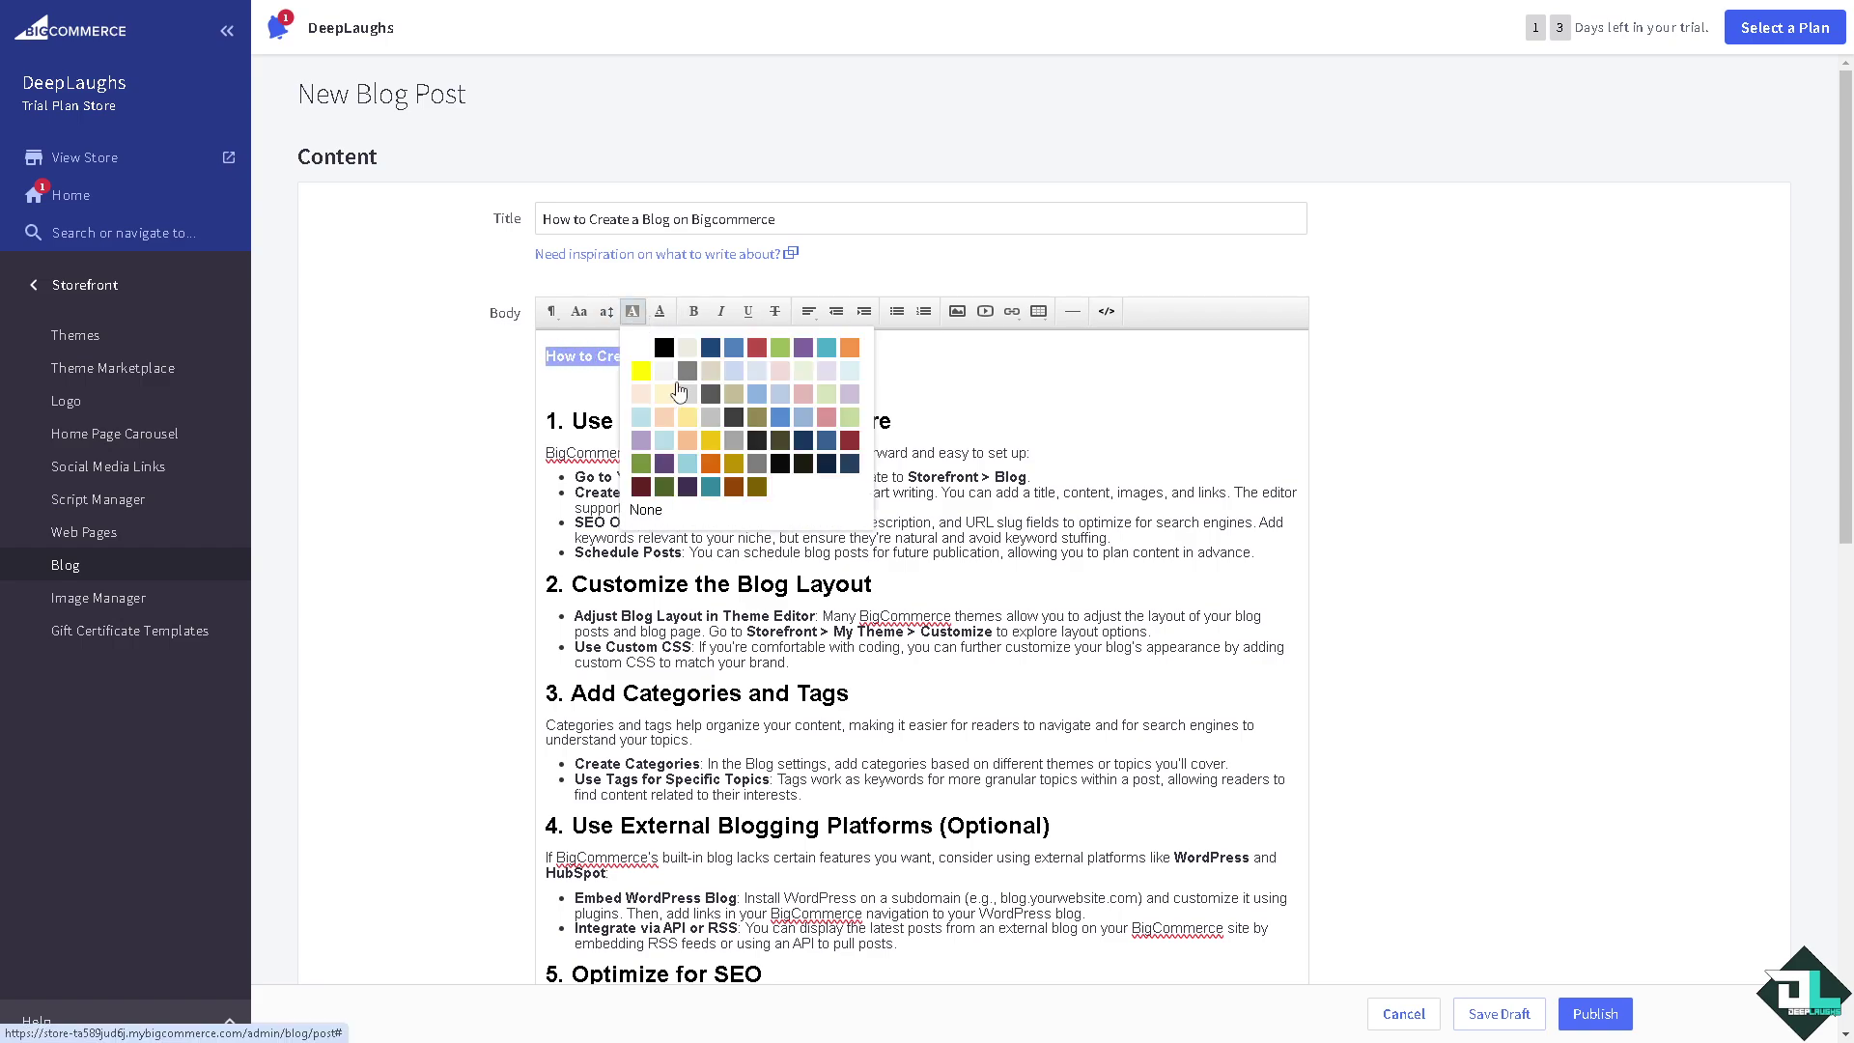
{"action": "left_click", "coordinate": [643, 376]}
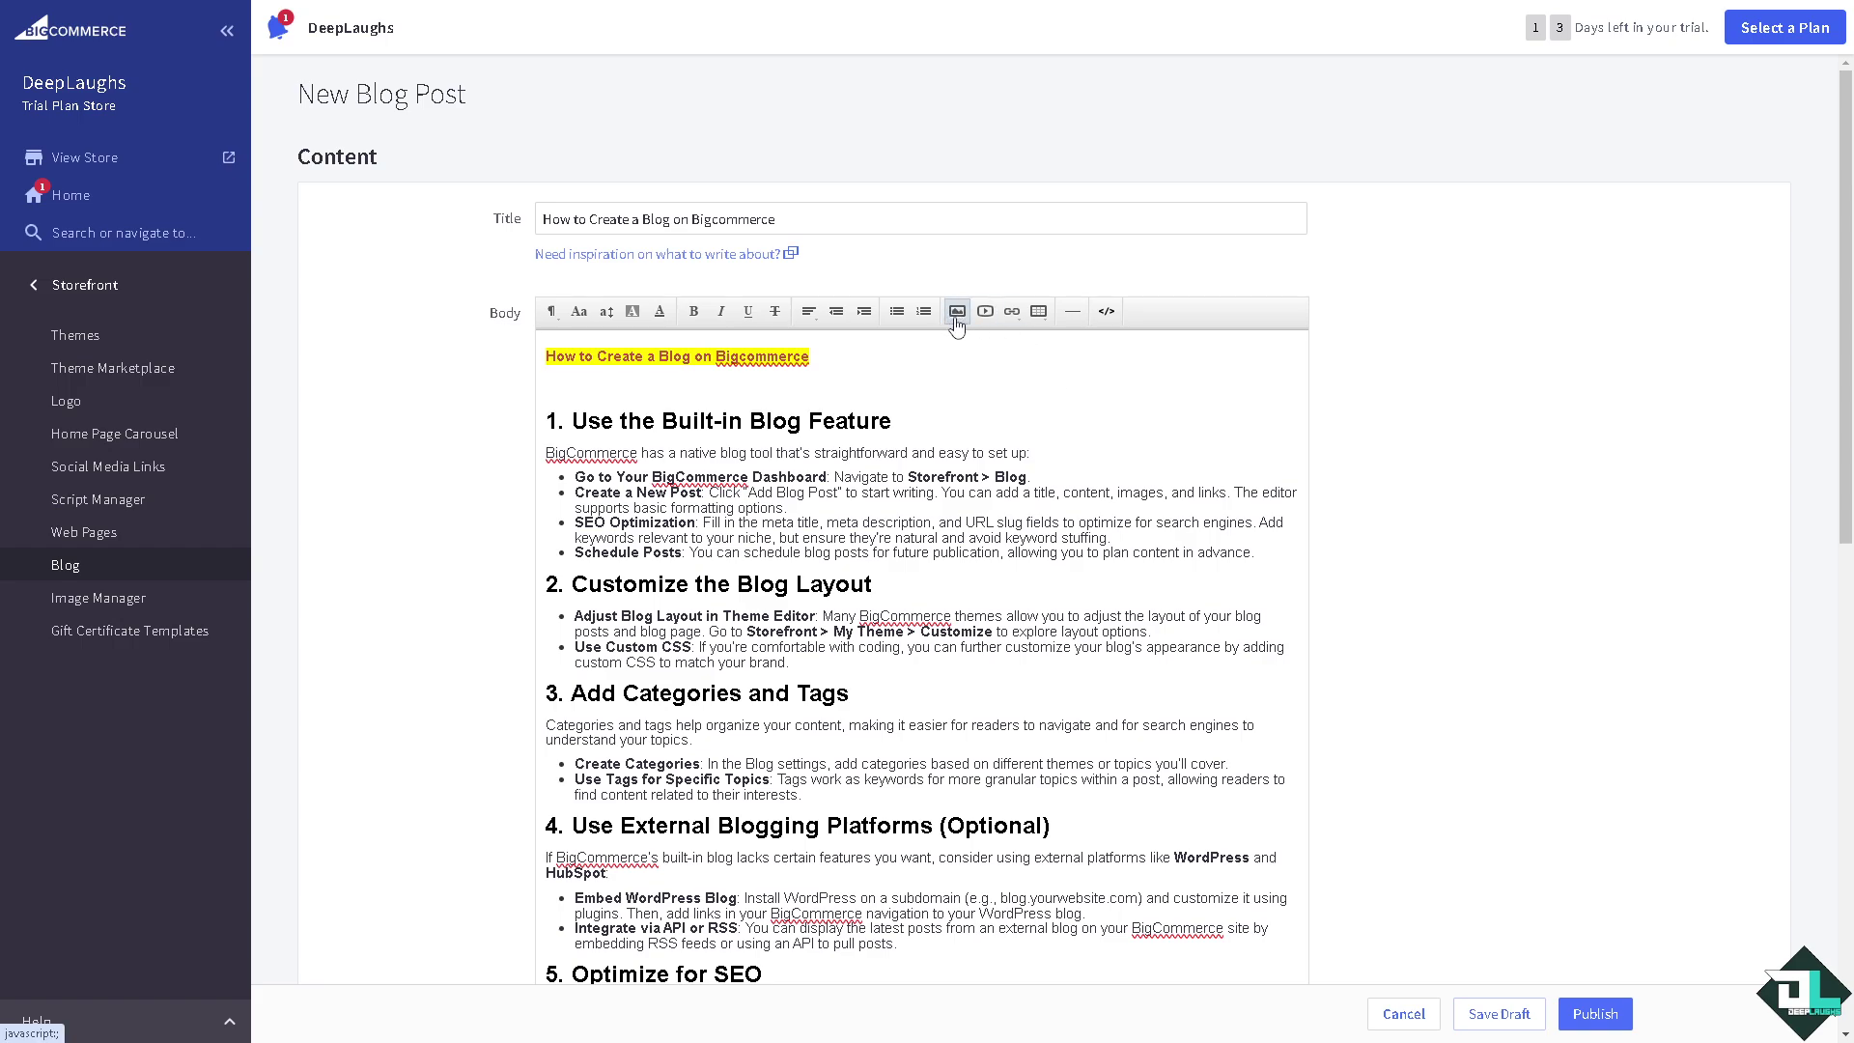
Add blank lines below the highlighted heading and insert the BigCommerce "How to Create a Blog" thumbnail image there
{"action": "left_click", "coordinate": [866, 383]}
{"action": "key", "text": "Return"}
{"action": "key", "text": "Return"}
{"action": "key", "text": "Return"}
{"action": "key", "text": "Return"}
{"action": "key", "text": "Return"}
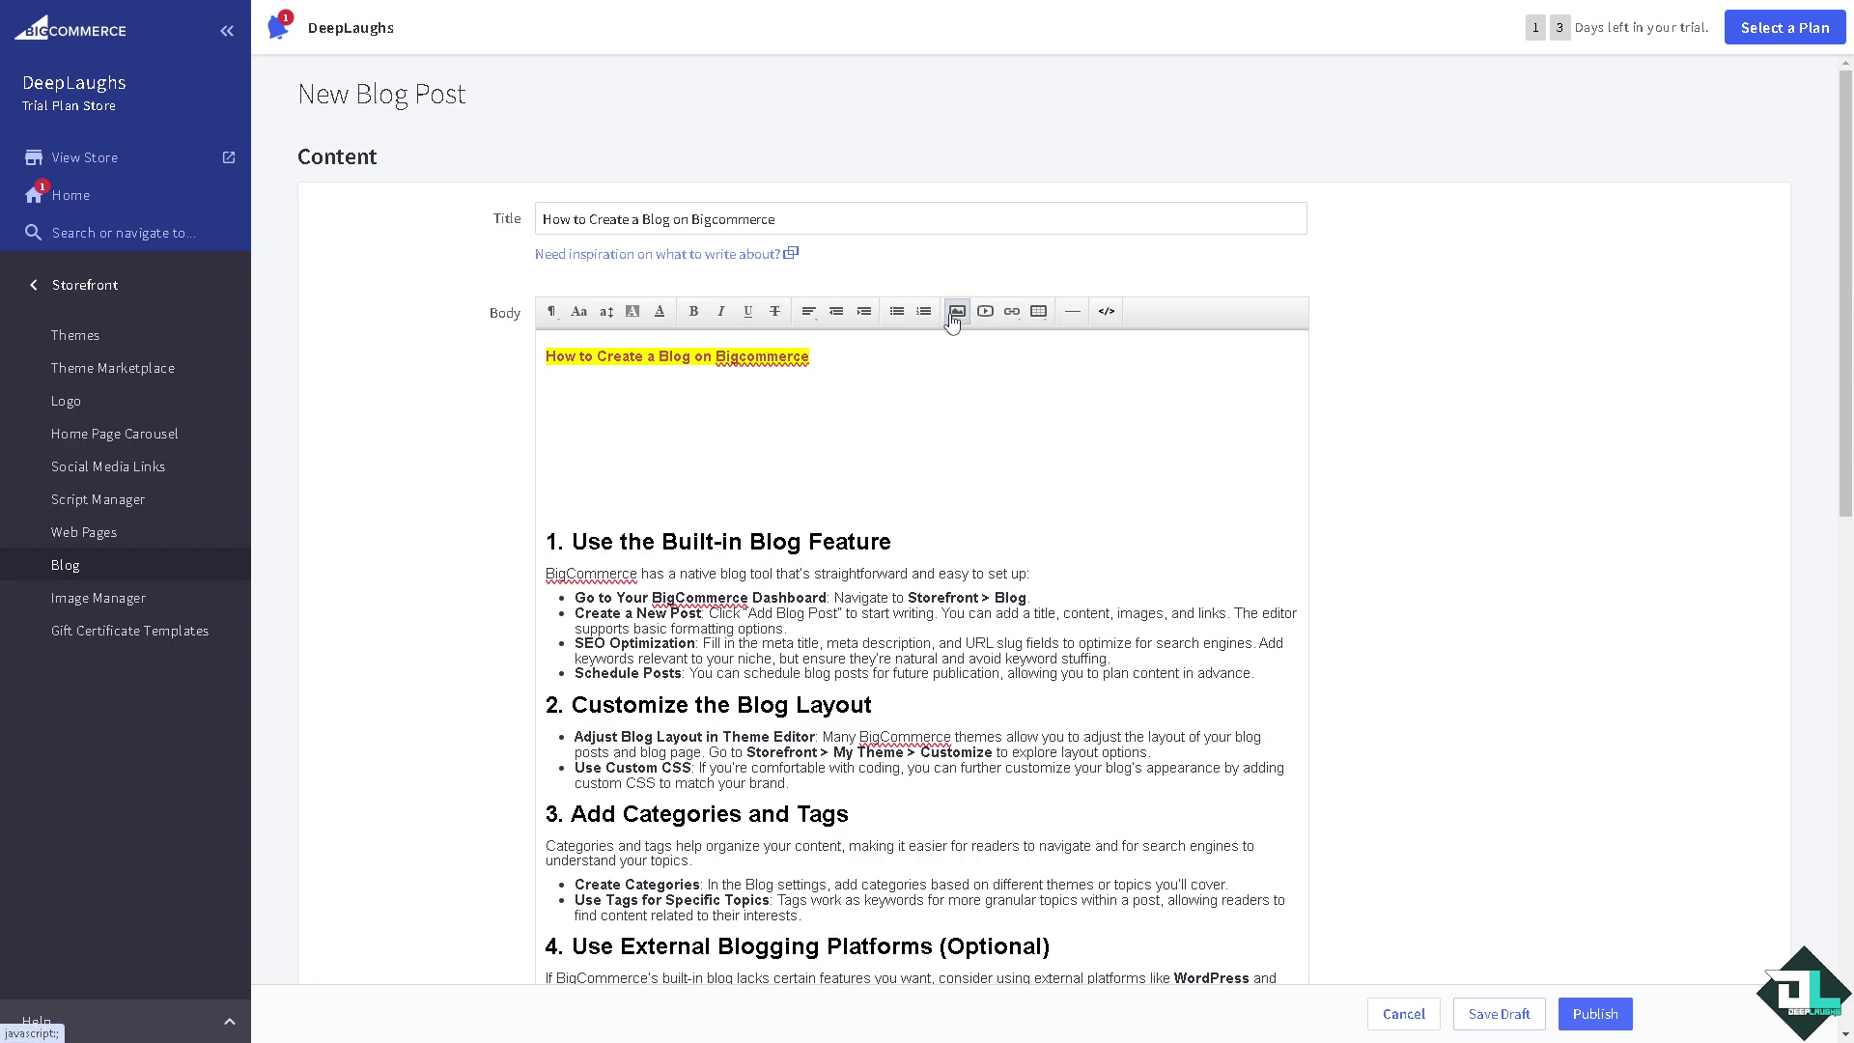
{"action": "left_click", "coordinate": [952, 314]}
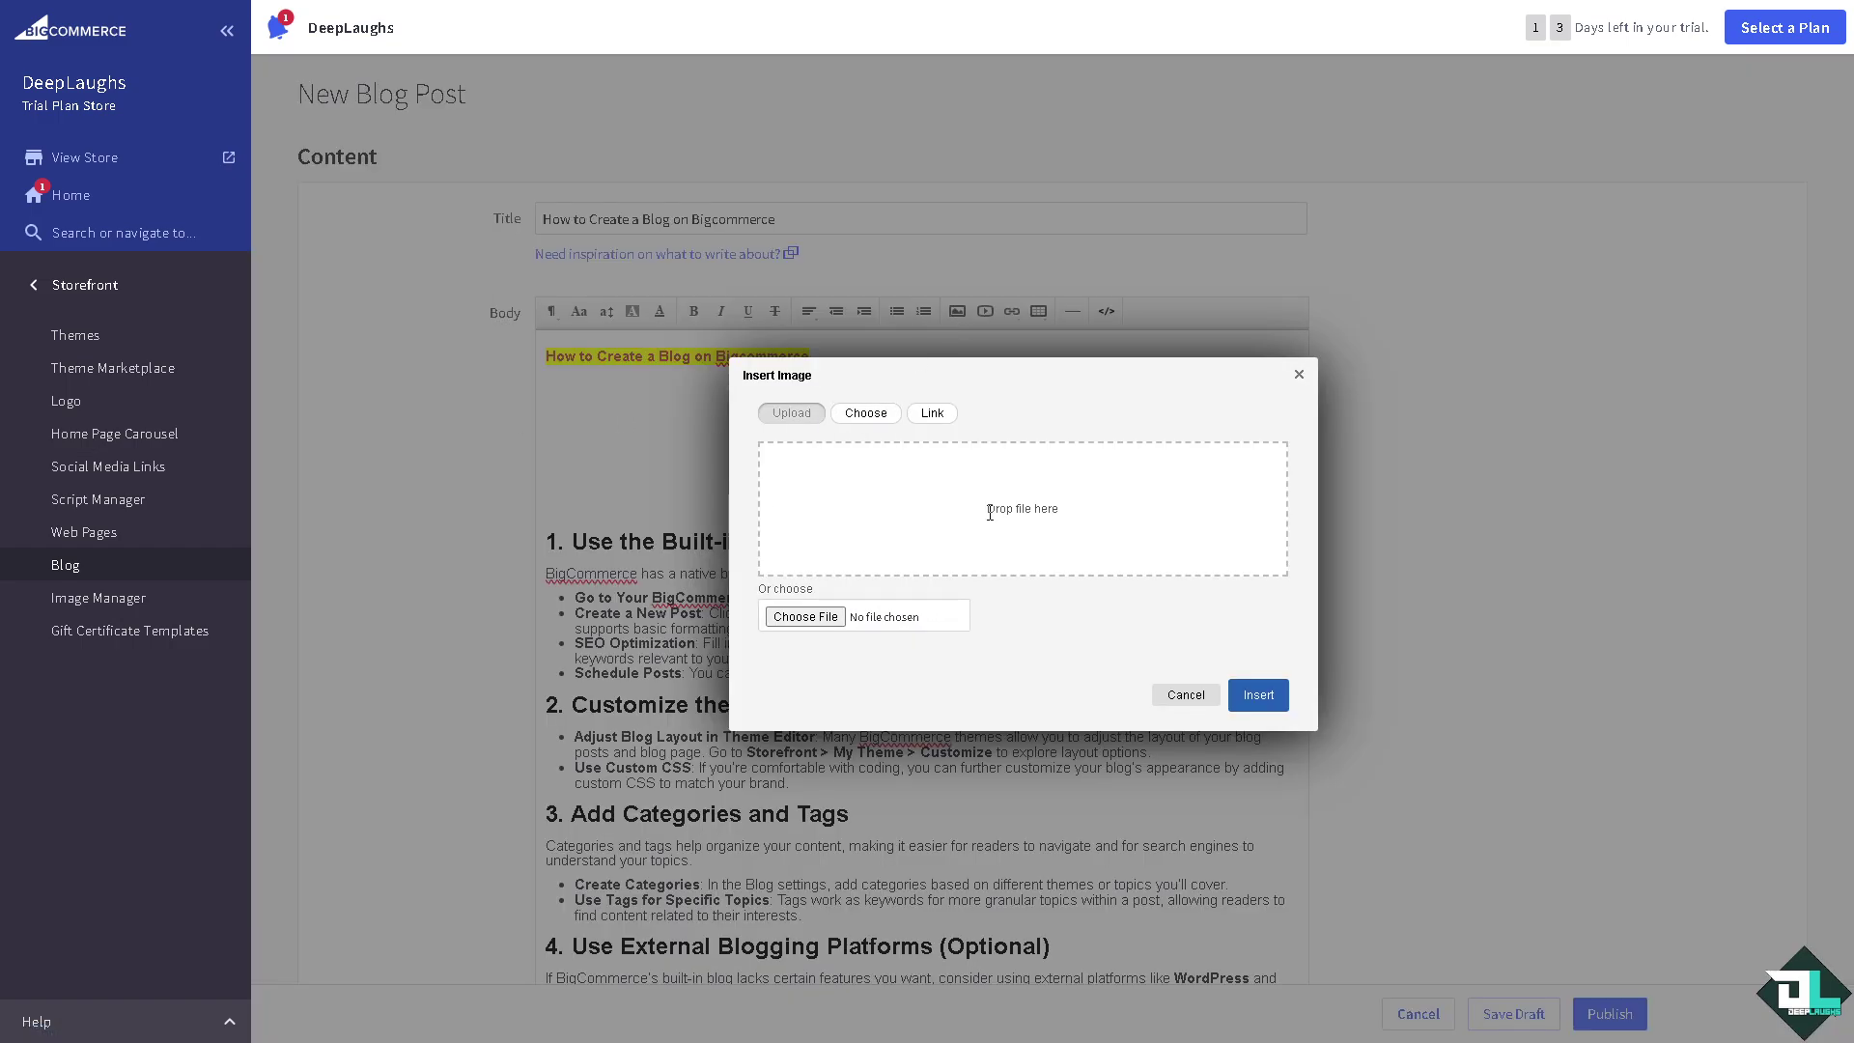
{"action": "left_click_drag", "start_coordinate": [1853, 467], "coordinate": [1138, 468]}
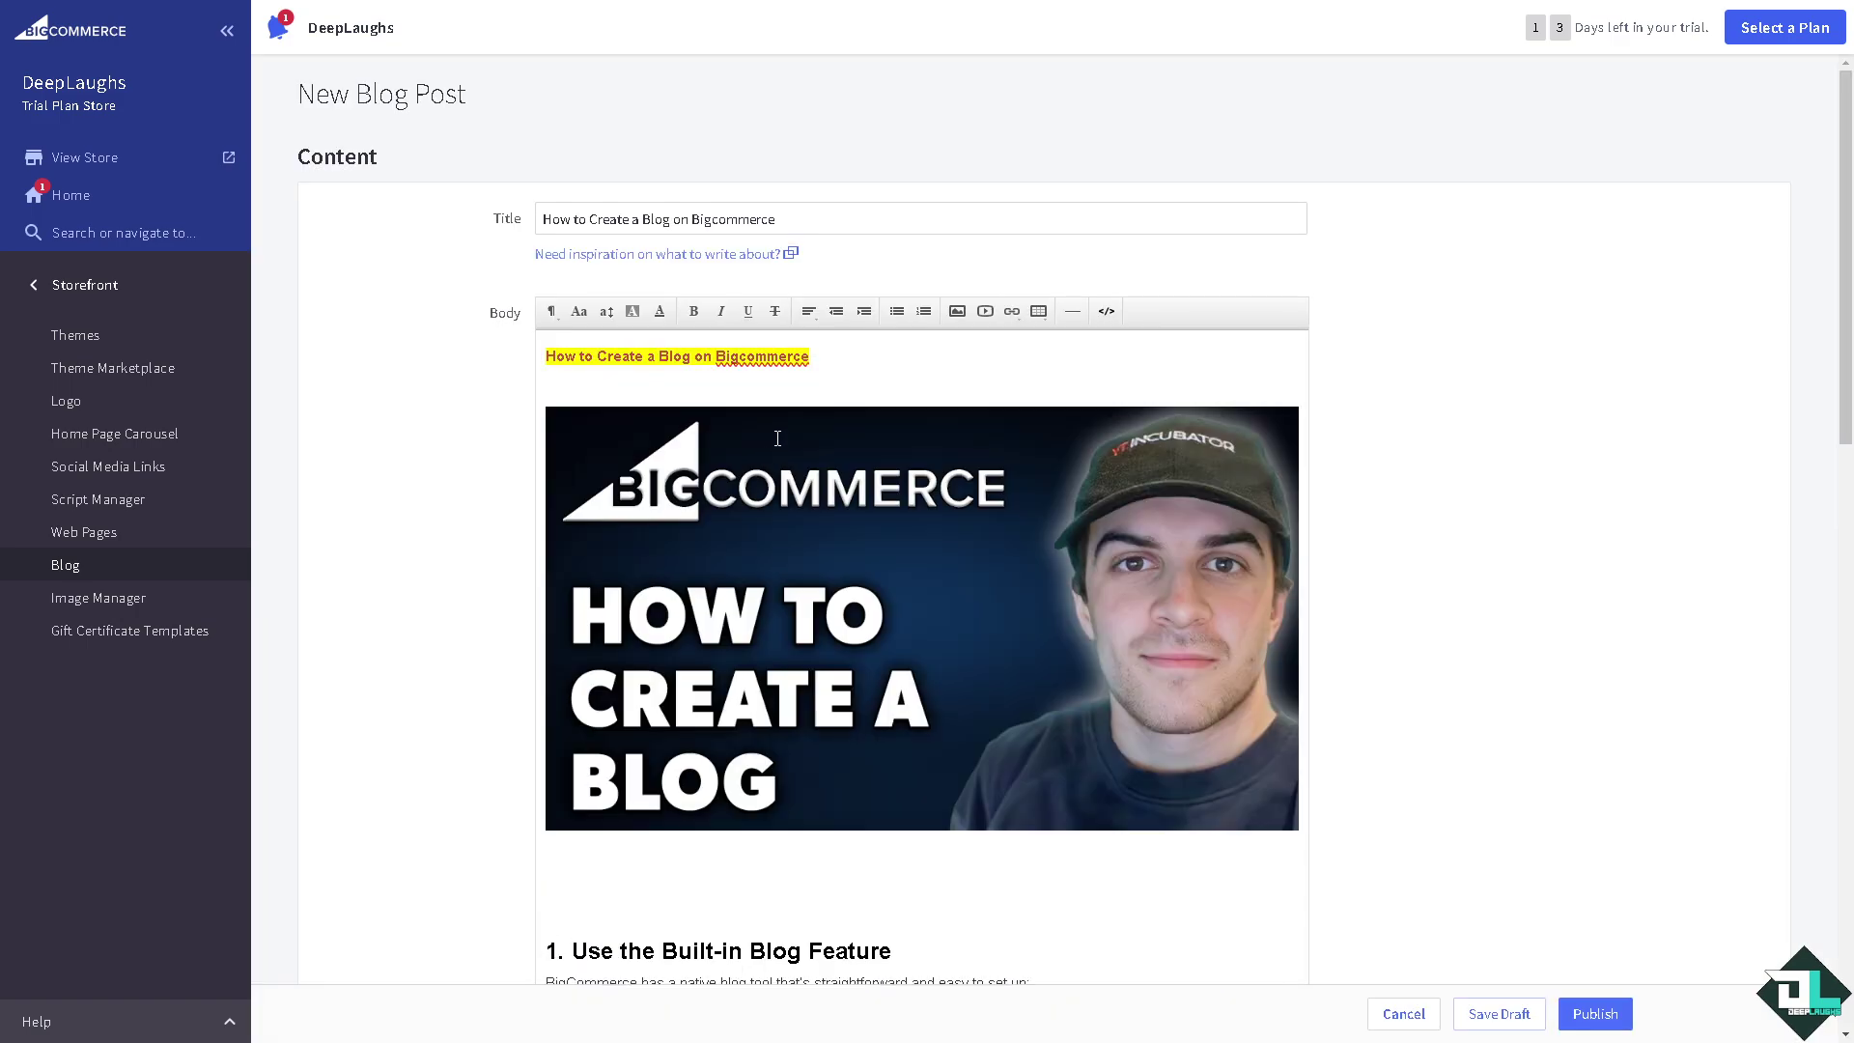
Delete the extra blank lines between the inserted image and the "Use the Built-in Blog Feature" heading
{"action": "scroll", "coordinate": [754, 471], "scroll_direction": "down", "scroll_amount": 1}
{"action": "left_click", "coordinate": [1299, 736]}
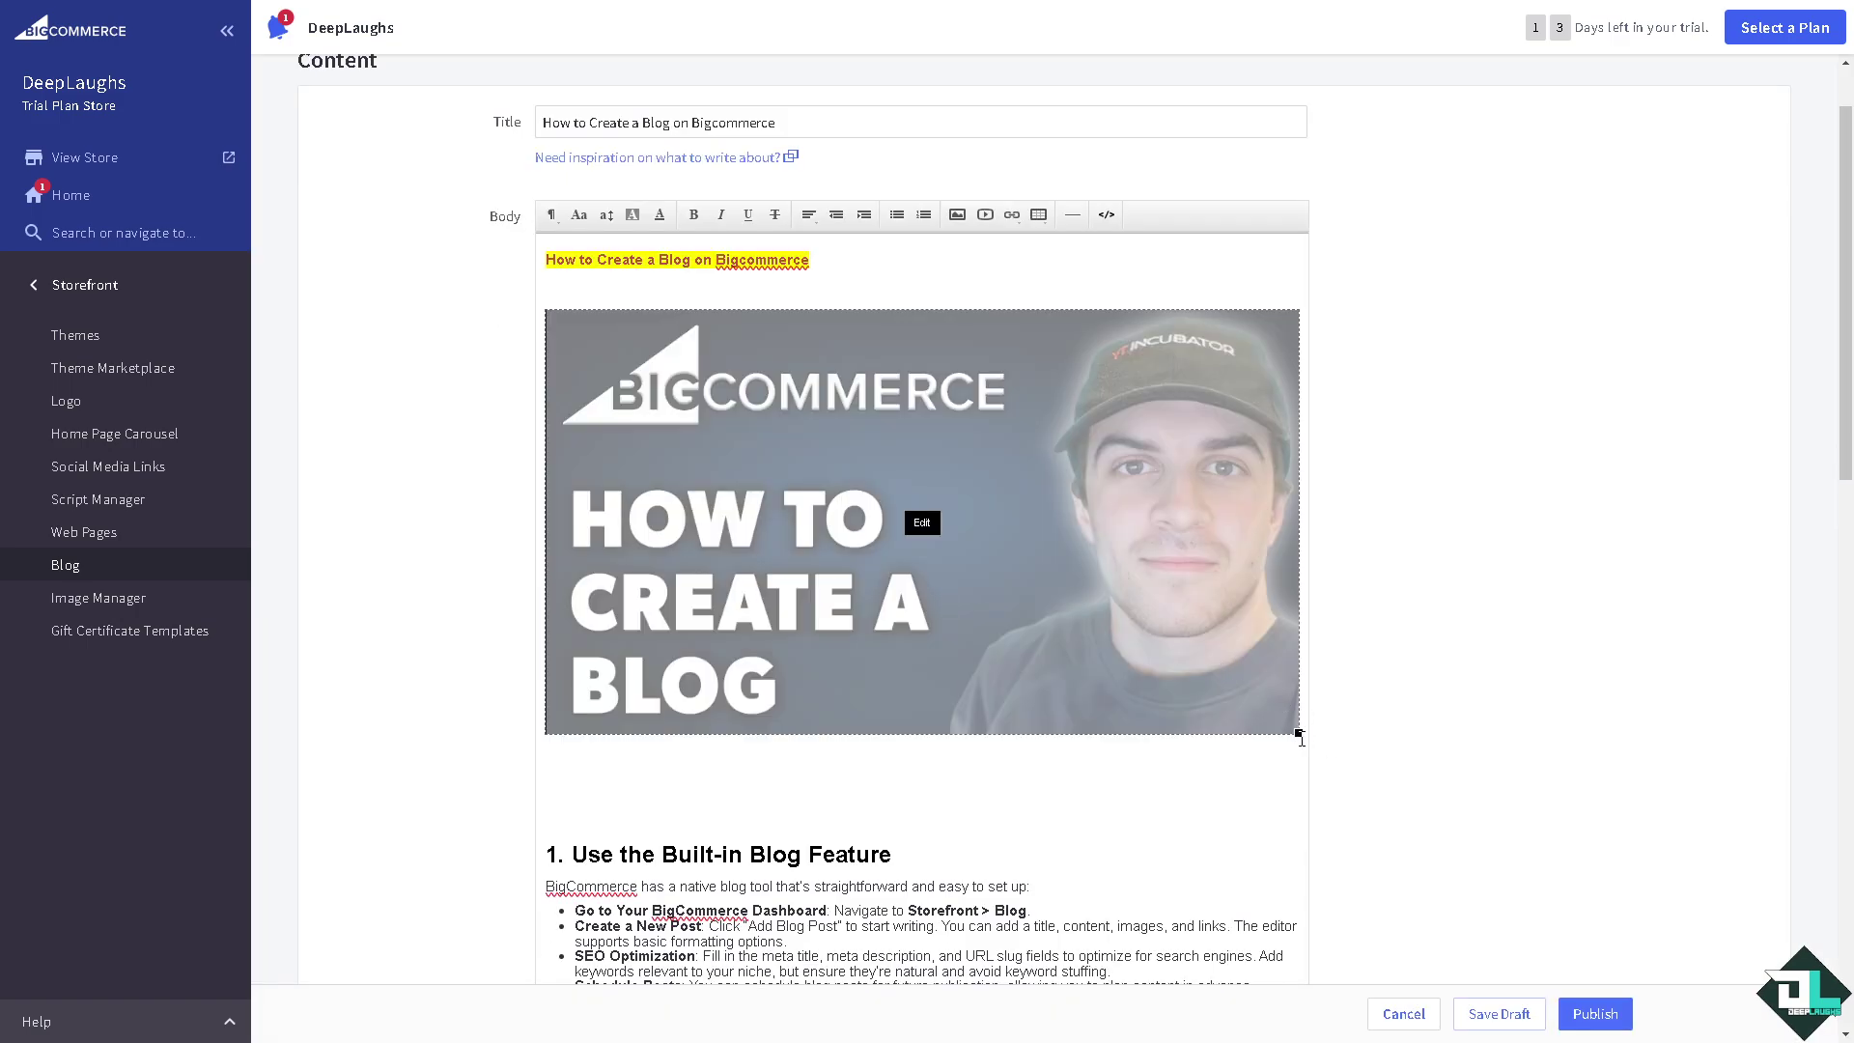
{"action": "left_click", "coordinate": [1120, 772]}
{"action": "key", "text": "Delete"}
{"action": "key", "text": "Delete"}
{"action": "key", "text": "Delete"}
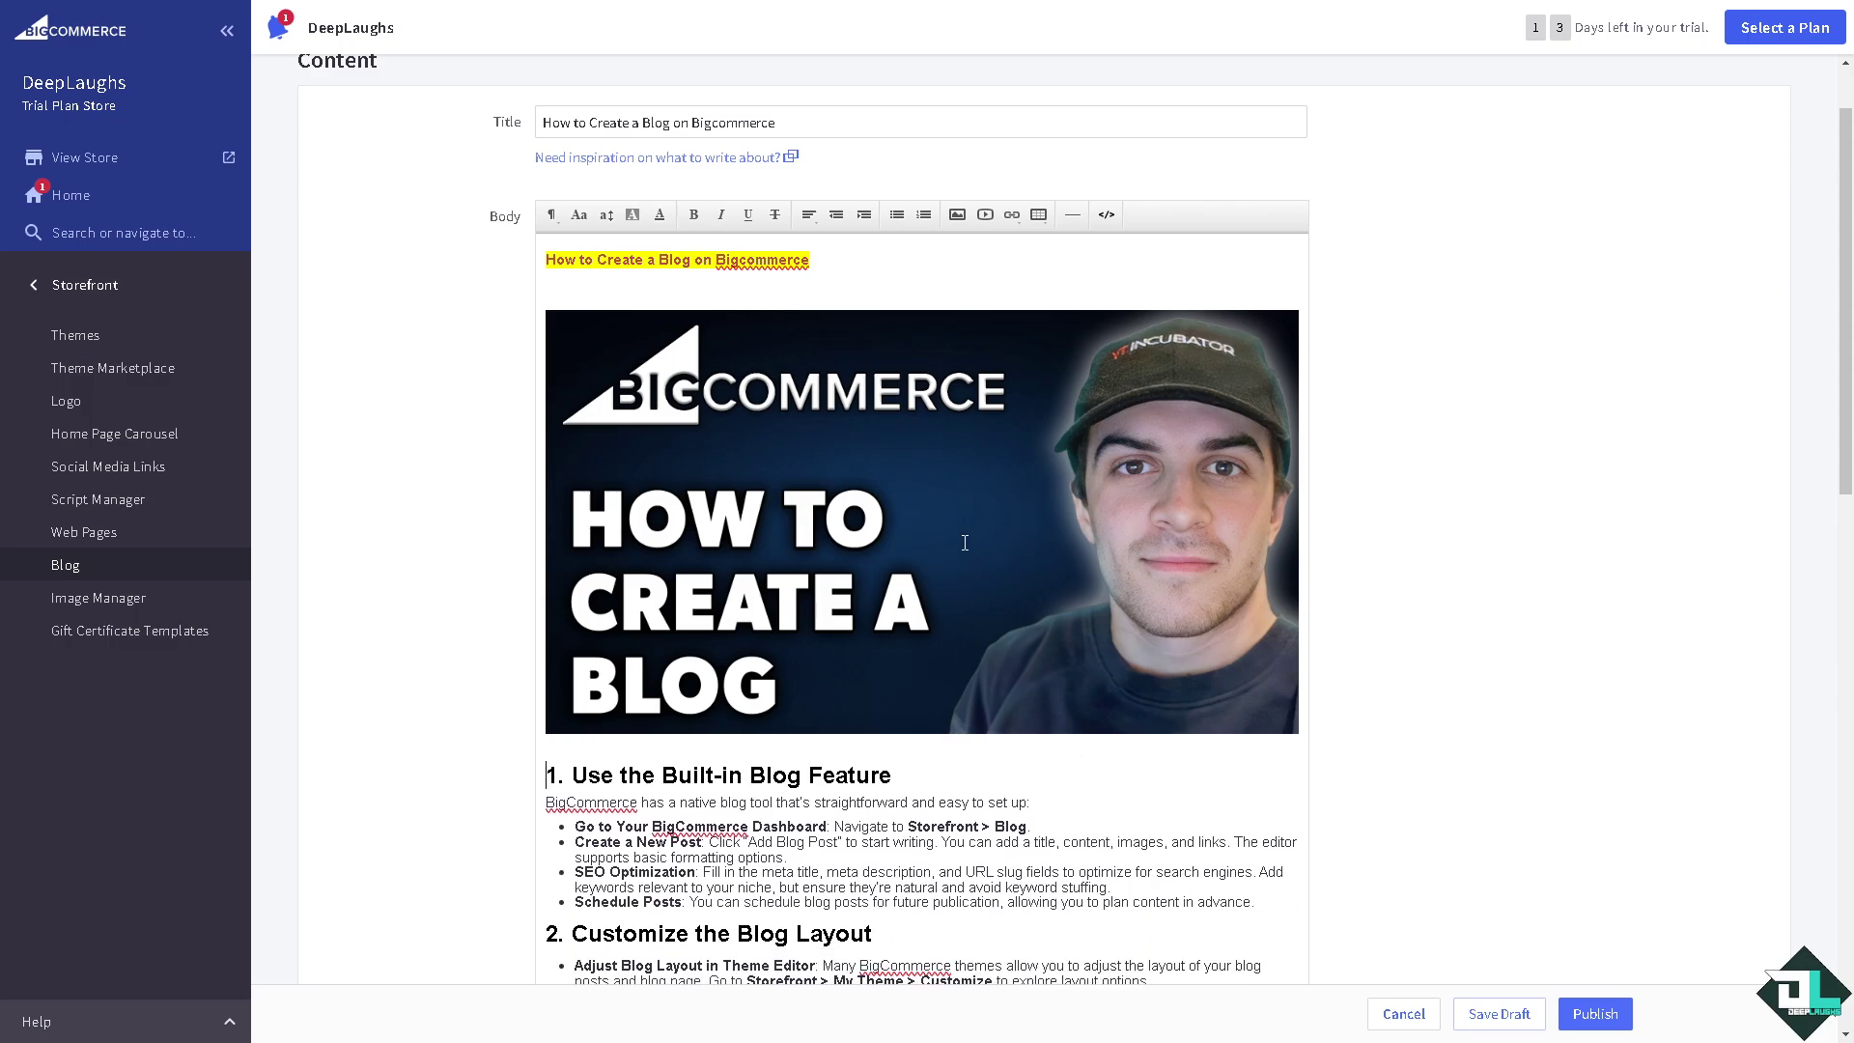
Start inserting a video in the post body, and copy the channel URL from the DeepLaughs YouTube channel's About details
{"action": "left_click", "coordinate": [985, 216]}
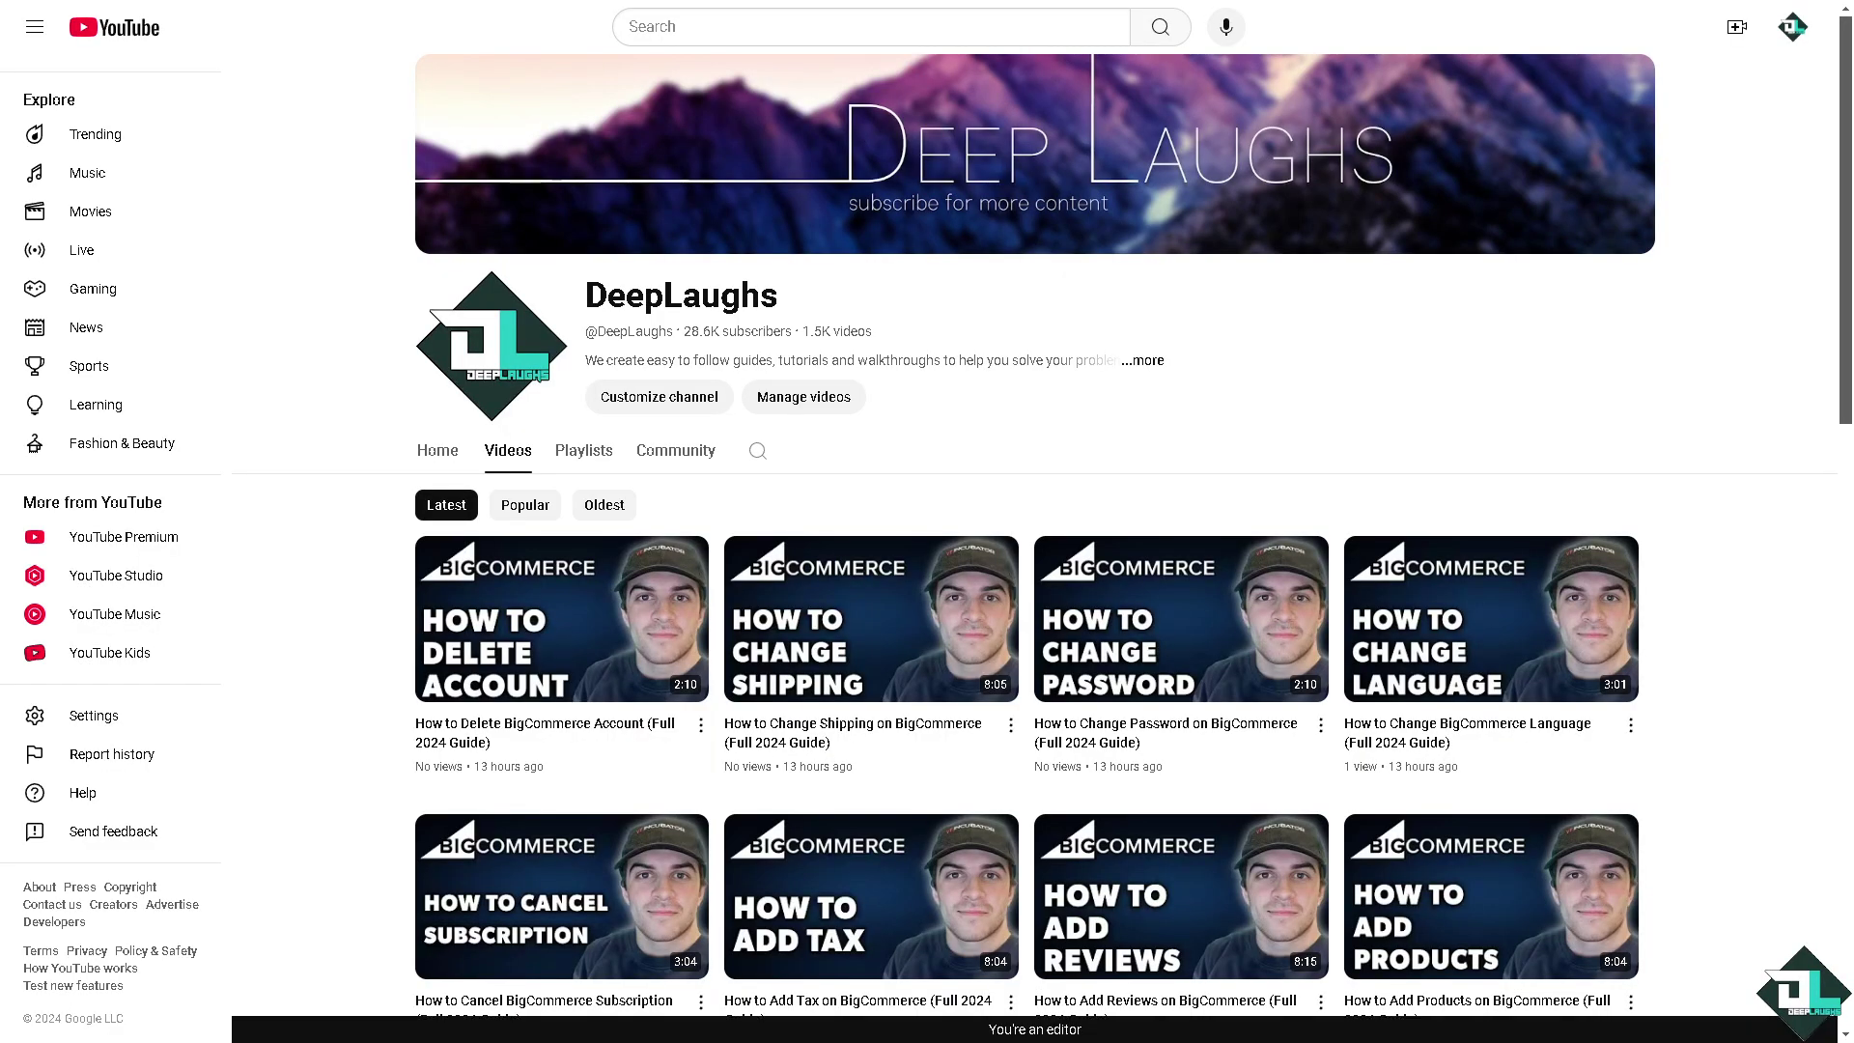
{"action": "left_click", "coordinate": [1152, 363]}
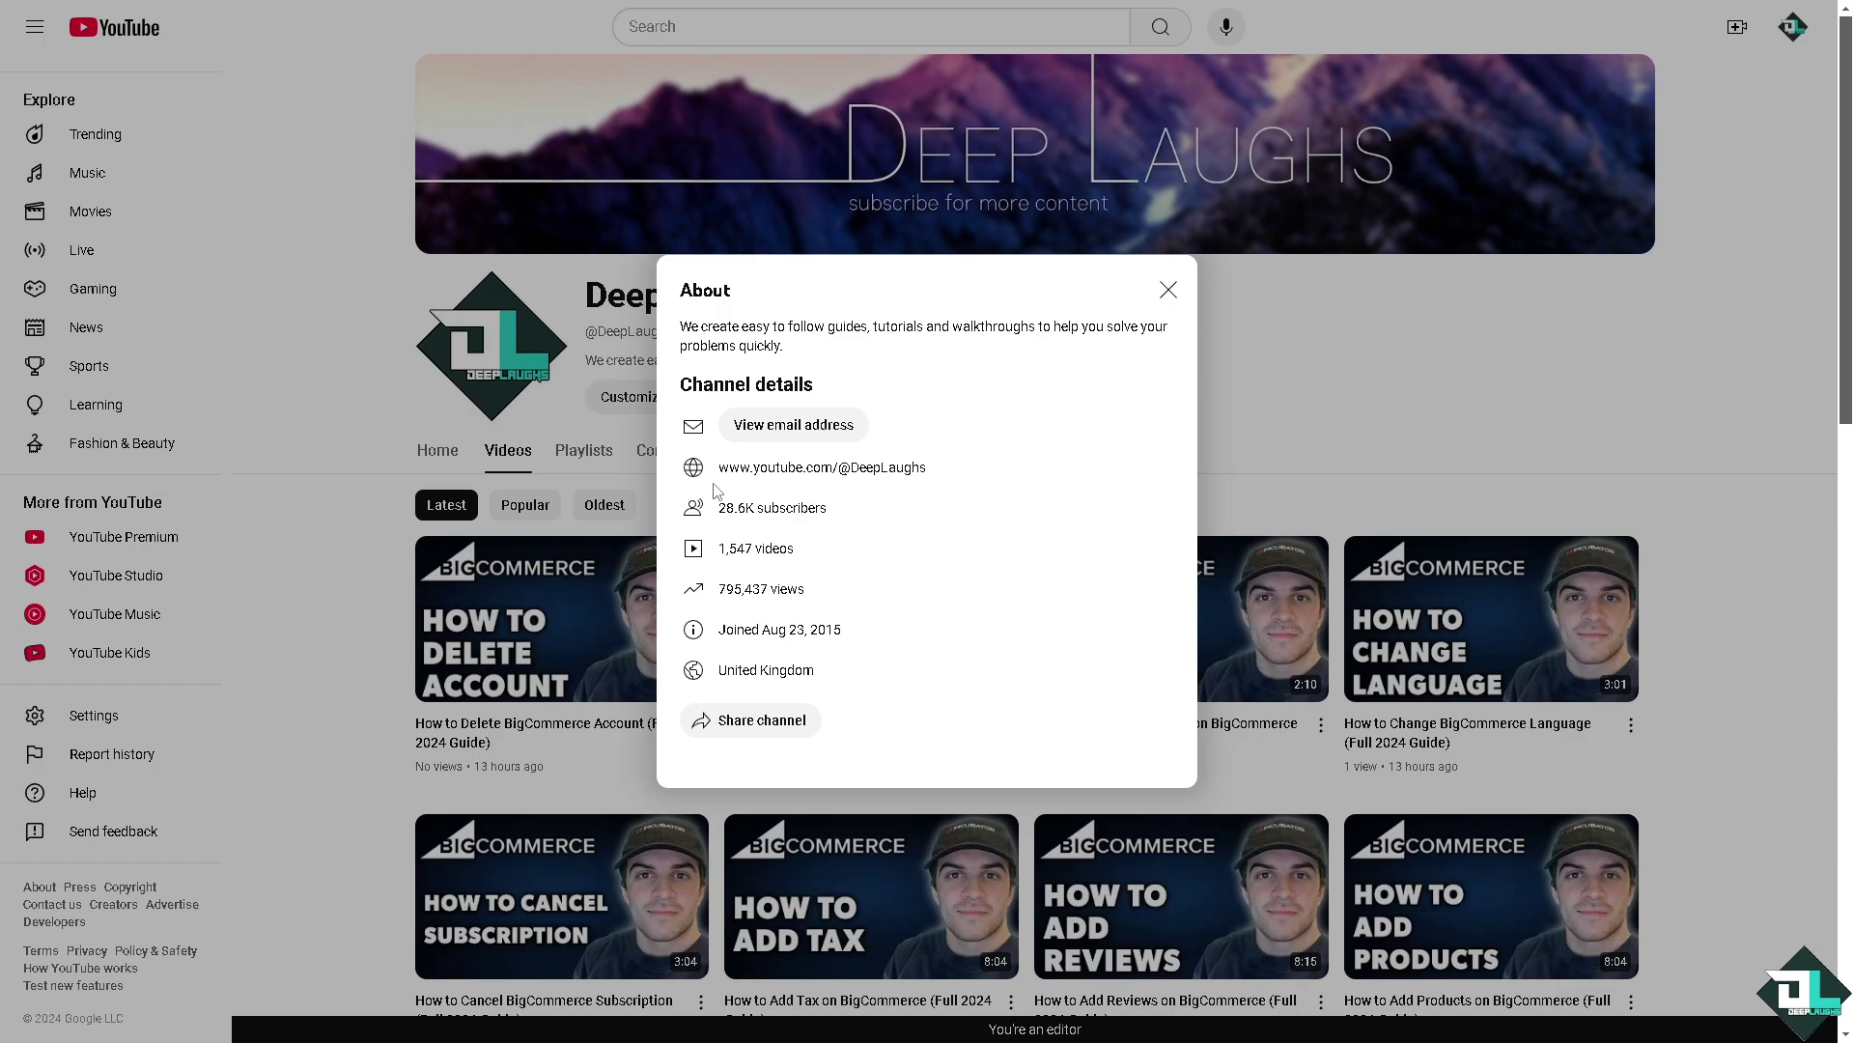
{"action": "left_click_drag", "start_coordinate": [717, 470], "coordinate": [930, 480]}
{"action": "key", "text": "ctrl+c"}
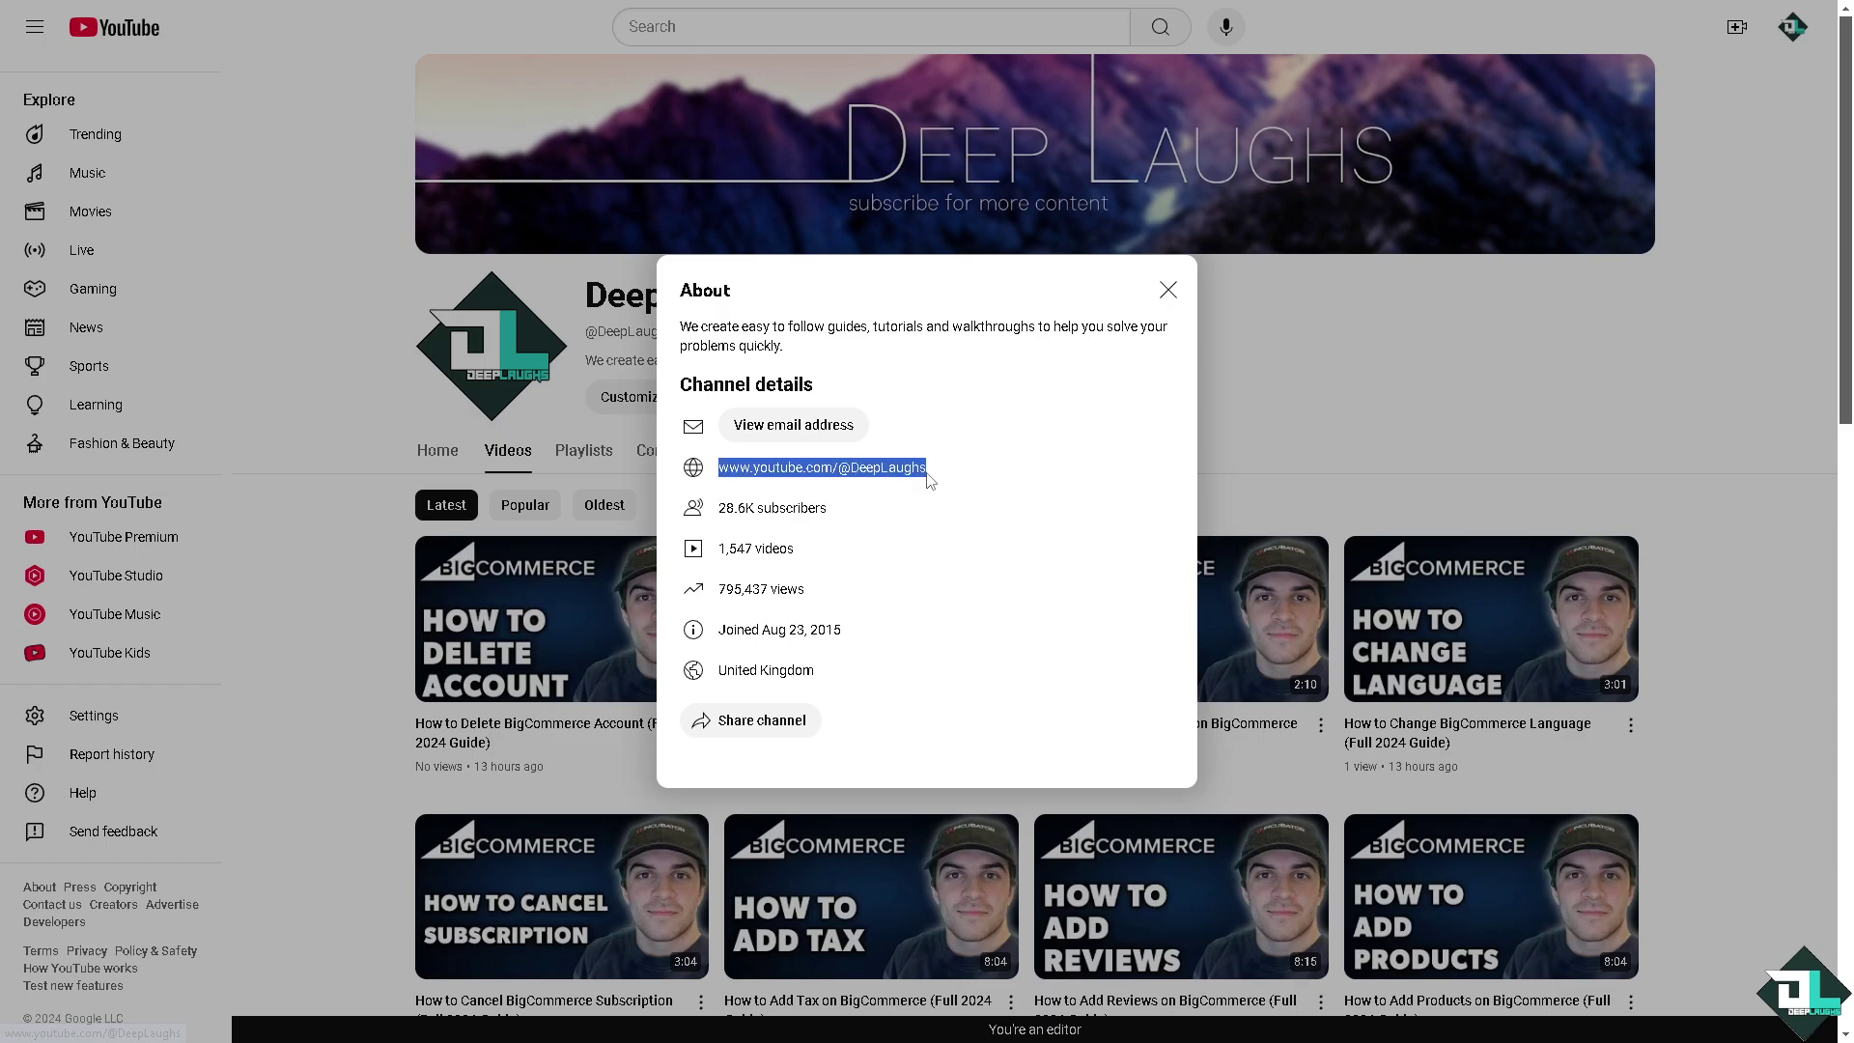
{"action": "left_click", "coordinate": [1168, 292]}
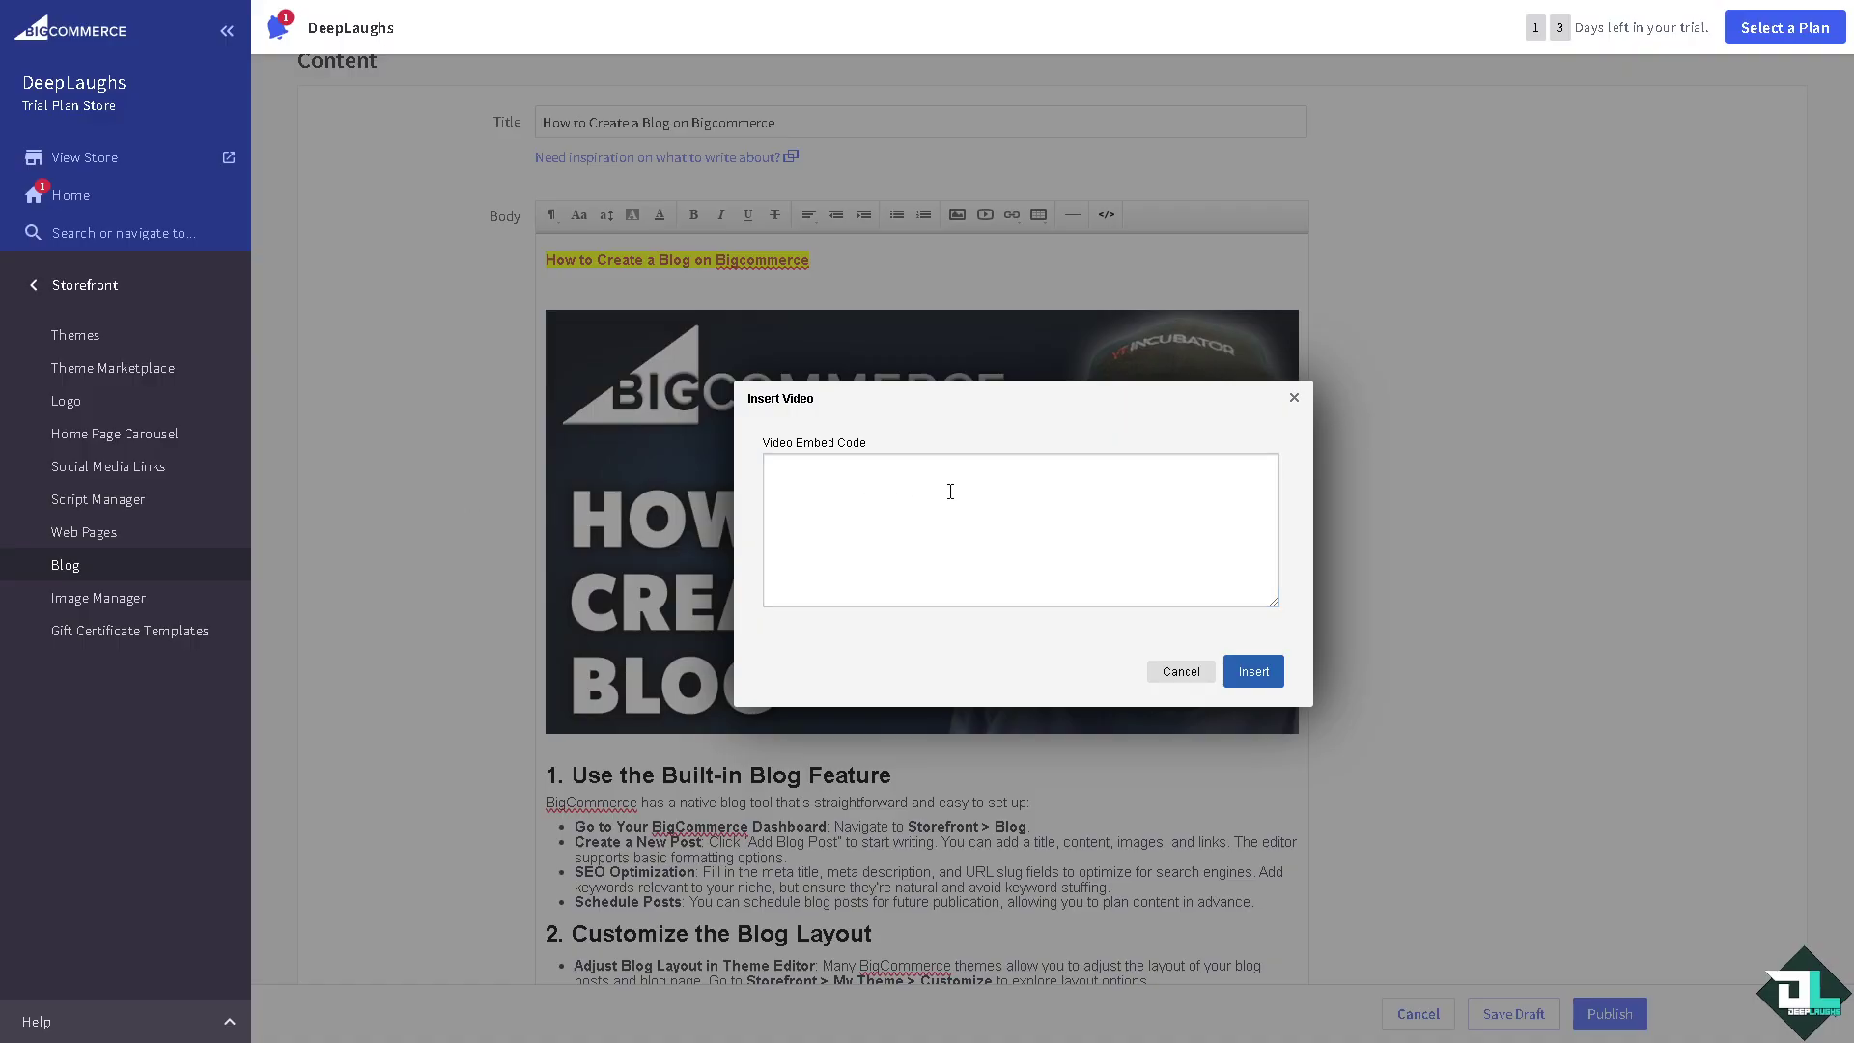
{"action": "left_click", "coordinate": [948, 488]}
{"action": "key", "text": "ctrl+v"}
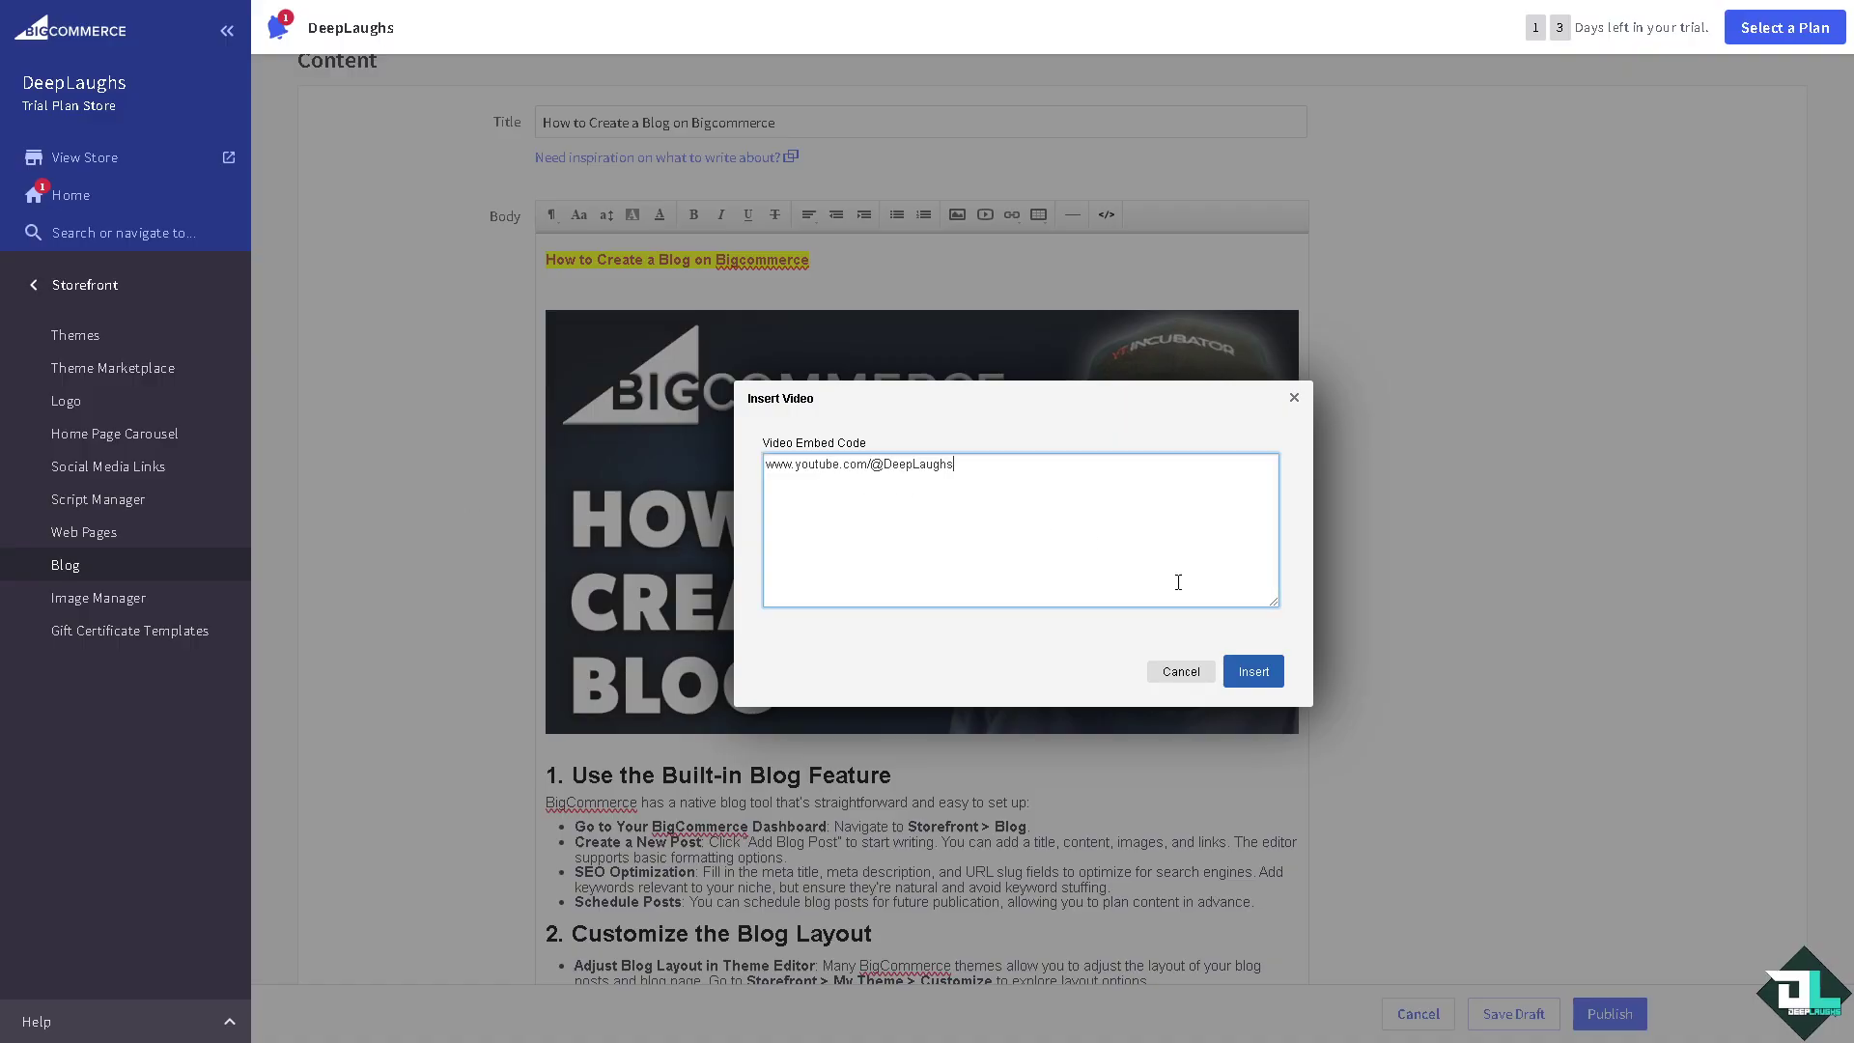
{"action": "left_click", "coordinate": [1253, 670]}
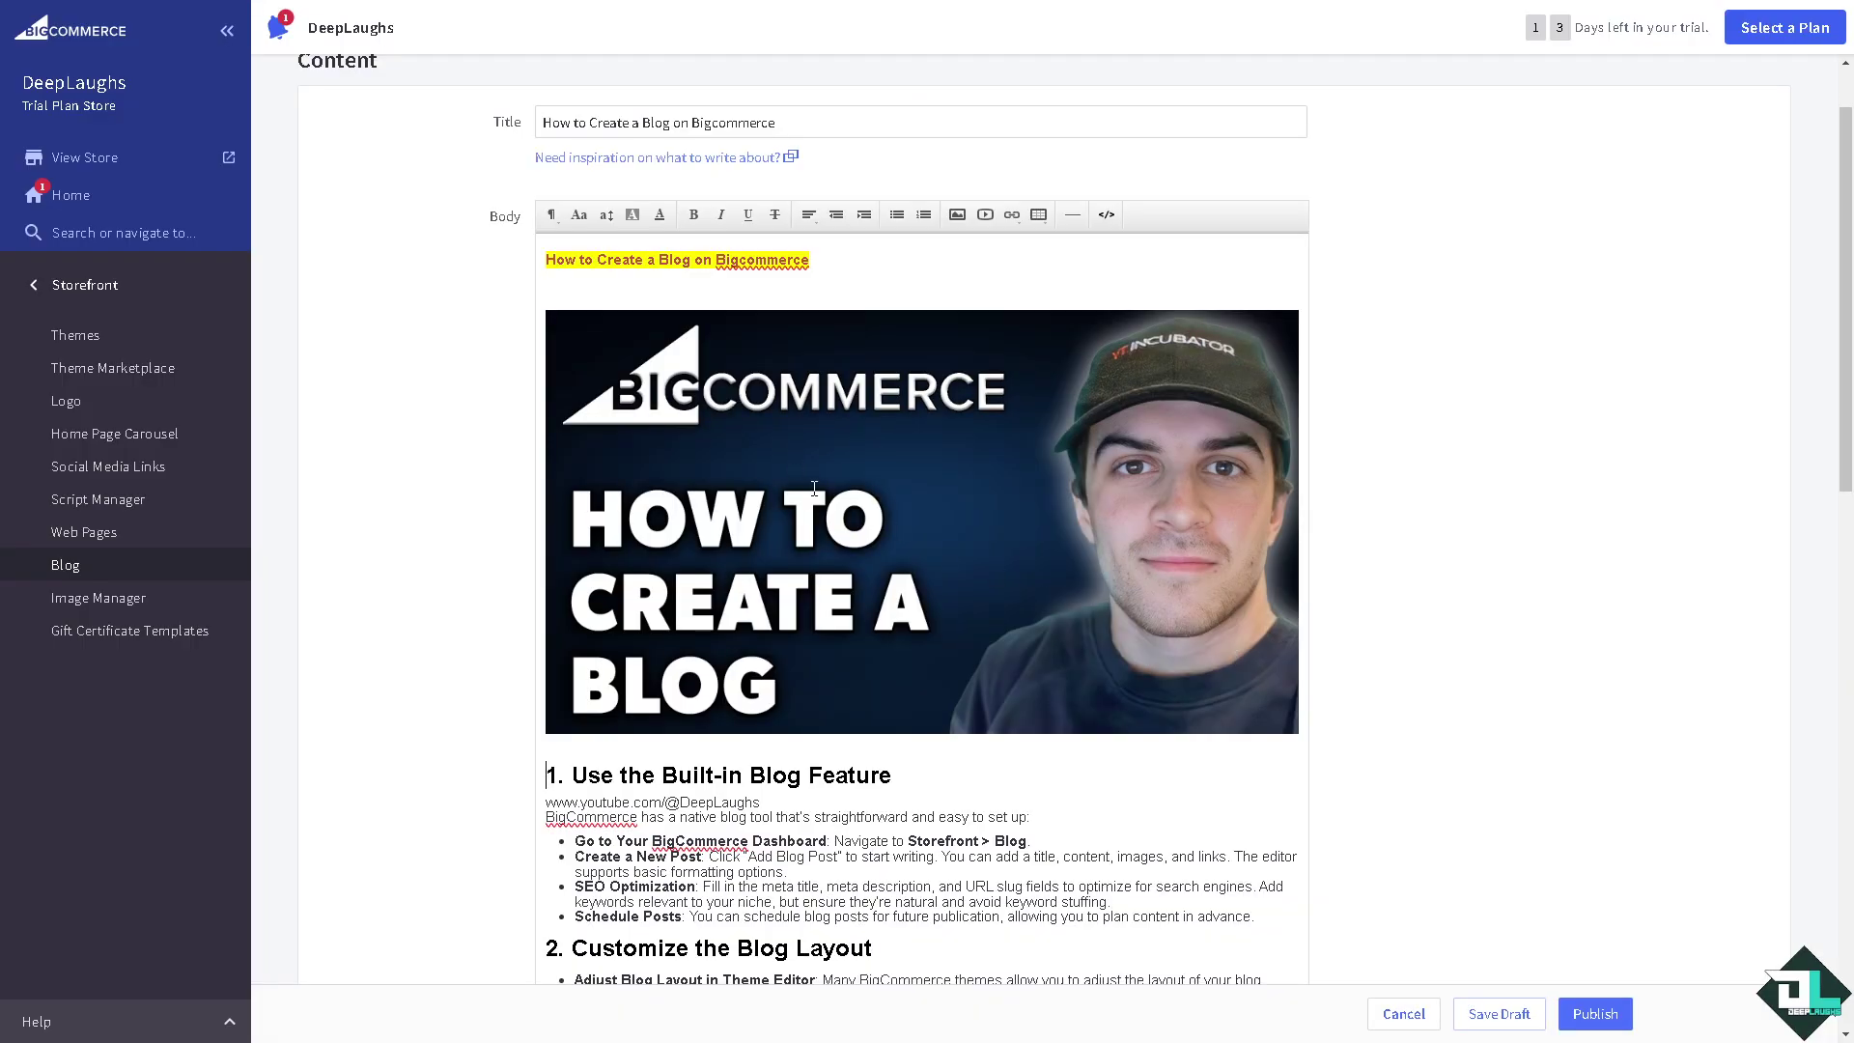
Open the help article offered as inspiration for what to write about and read through its blogging best practices
{"action": "scroll", "coordinate": [857, 294], "scroll_direction": "down", "scroll_amount": 2}
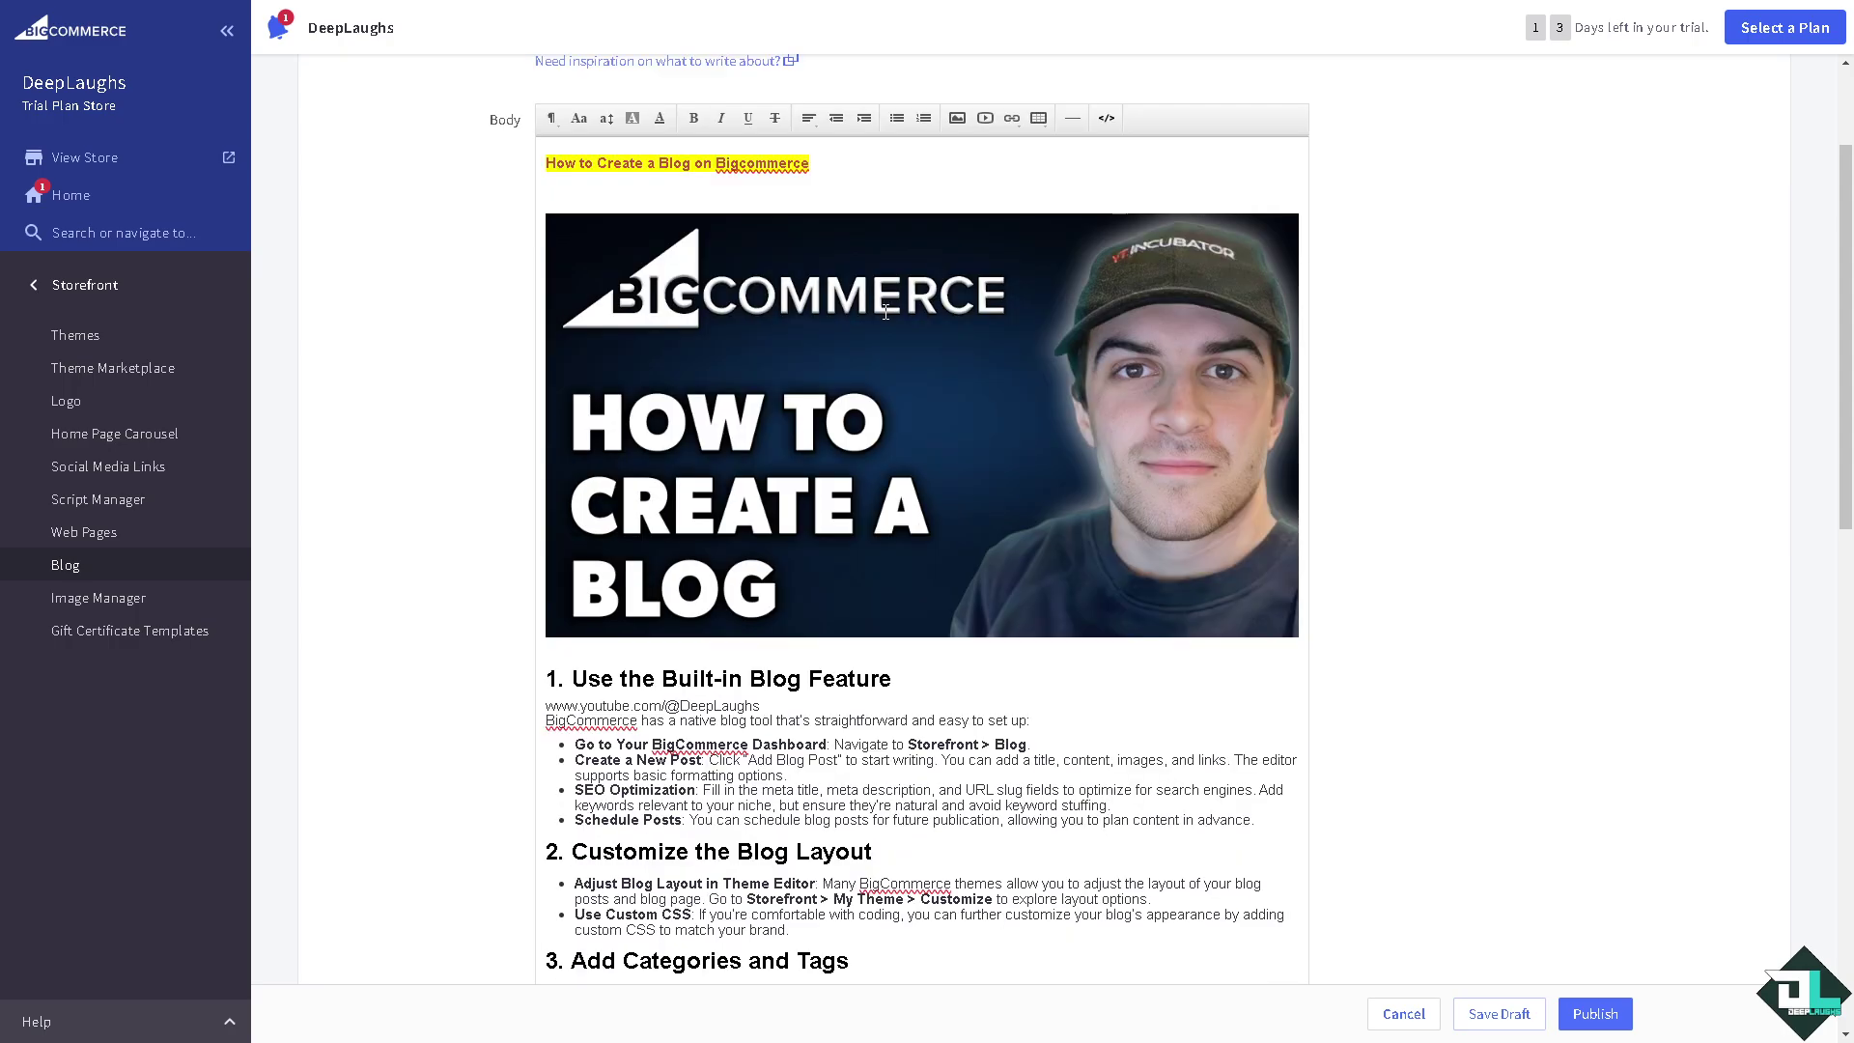
{"action": "scroll", "coordinate": [804, 356], "scroll_direction": "up", "scroll_amount": 3}
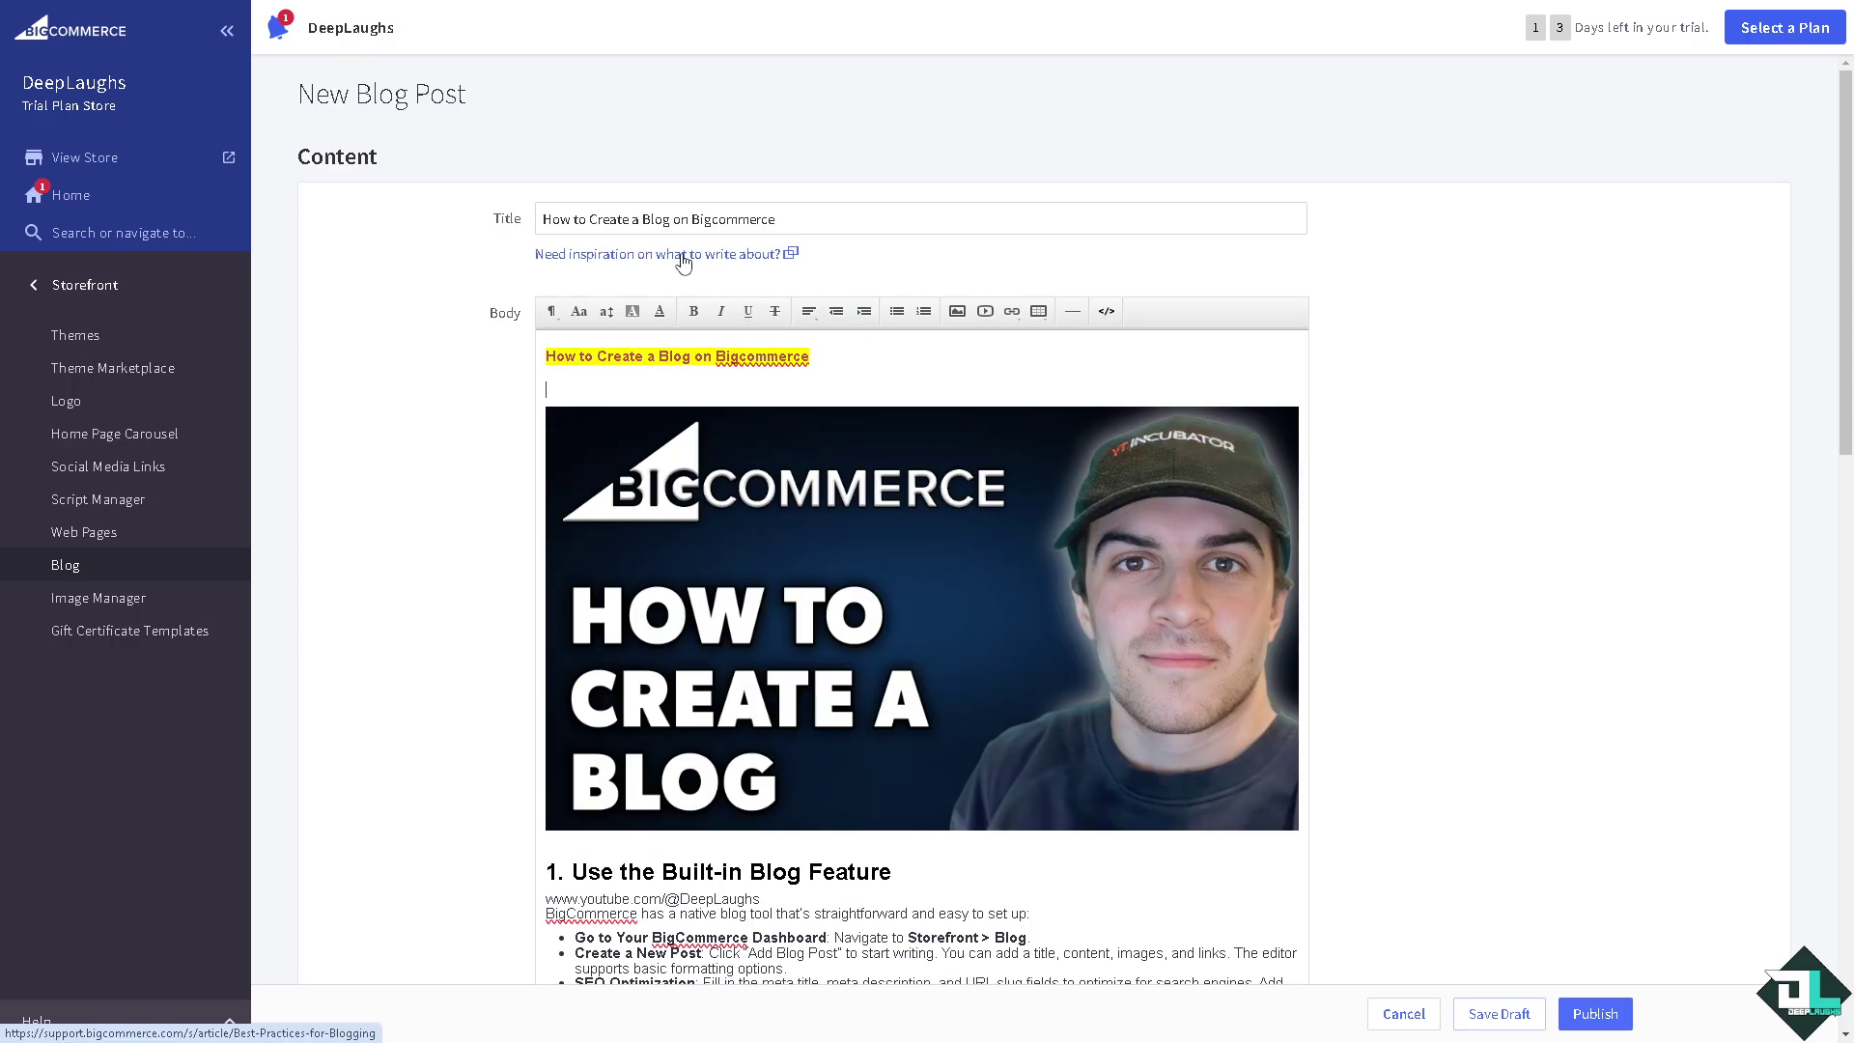
{"action": "left_click", "coordinate": [768, 261]}
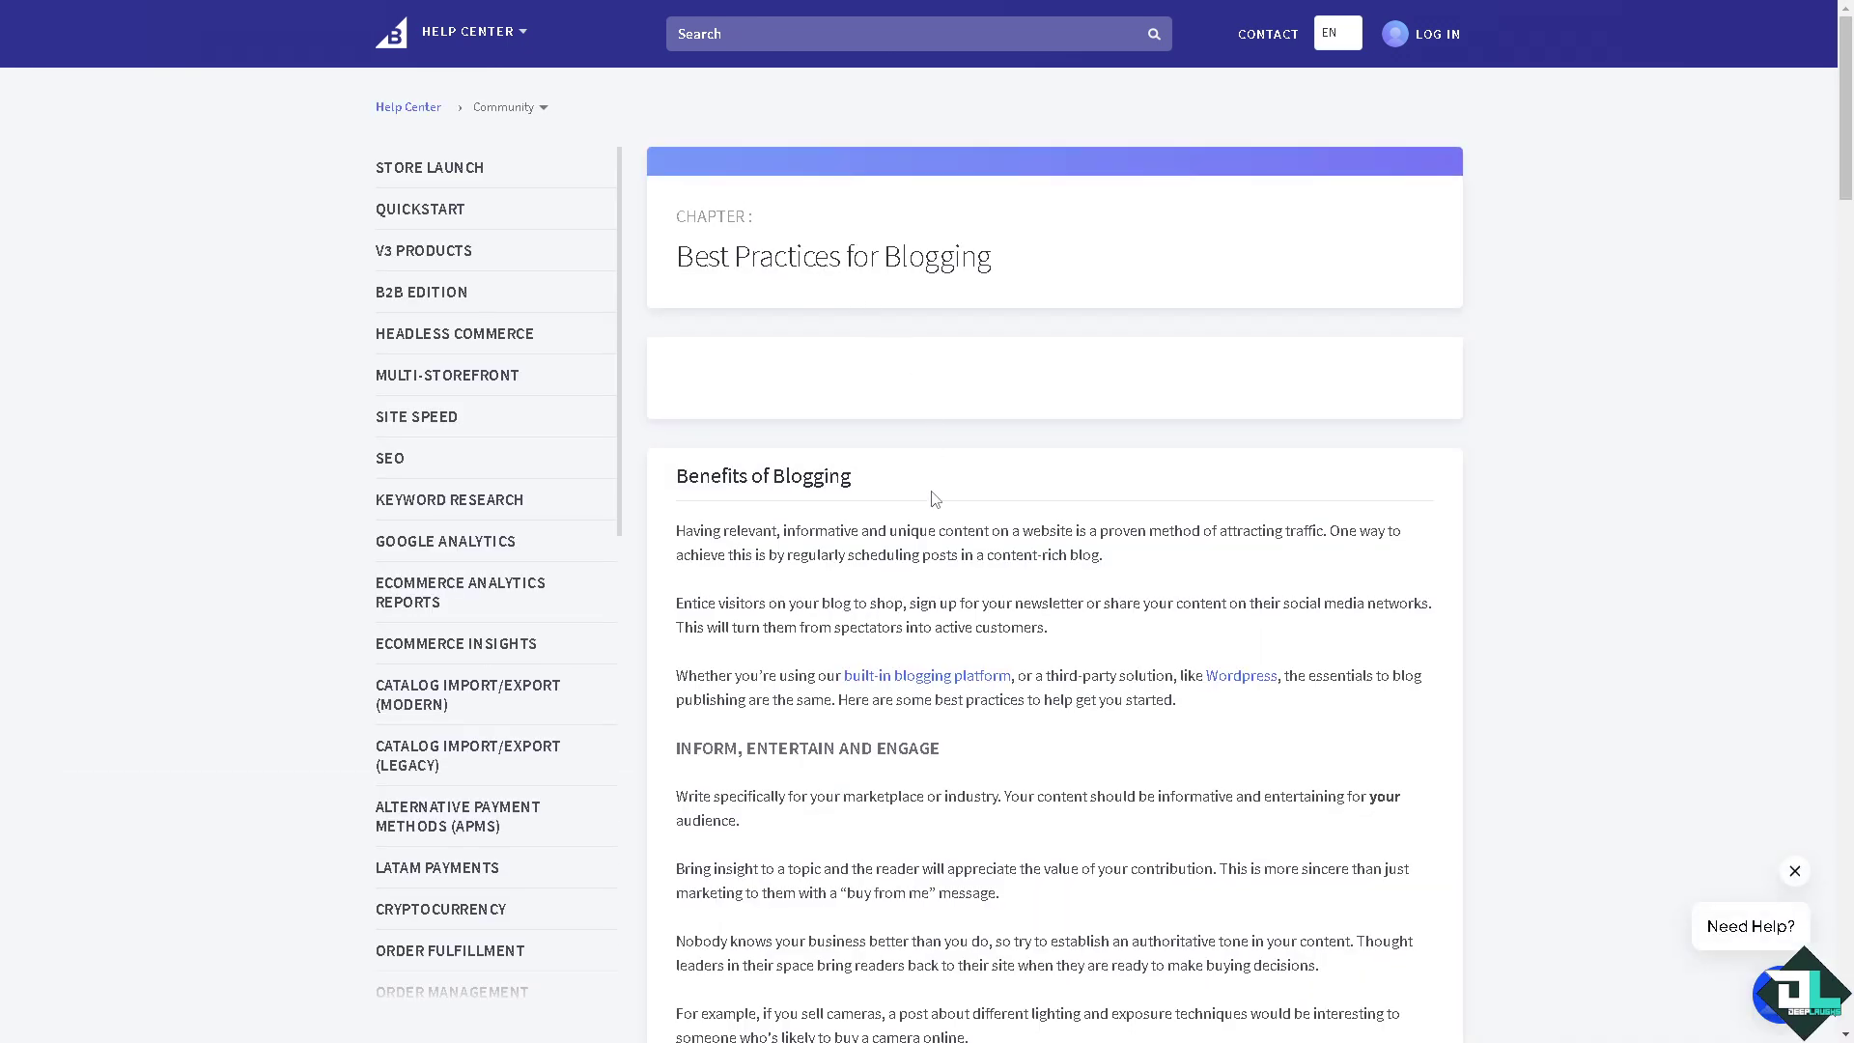
{"action": "scroll", "coordinate": [896, 493], "scroll_direction": "down", "scroll_amount": 2}
{"action": "scroll", "coordinate": [896, 492], "scroll_direction": "down", "scroll_amount": 2}
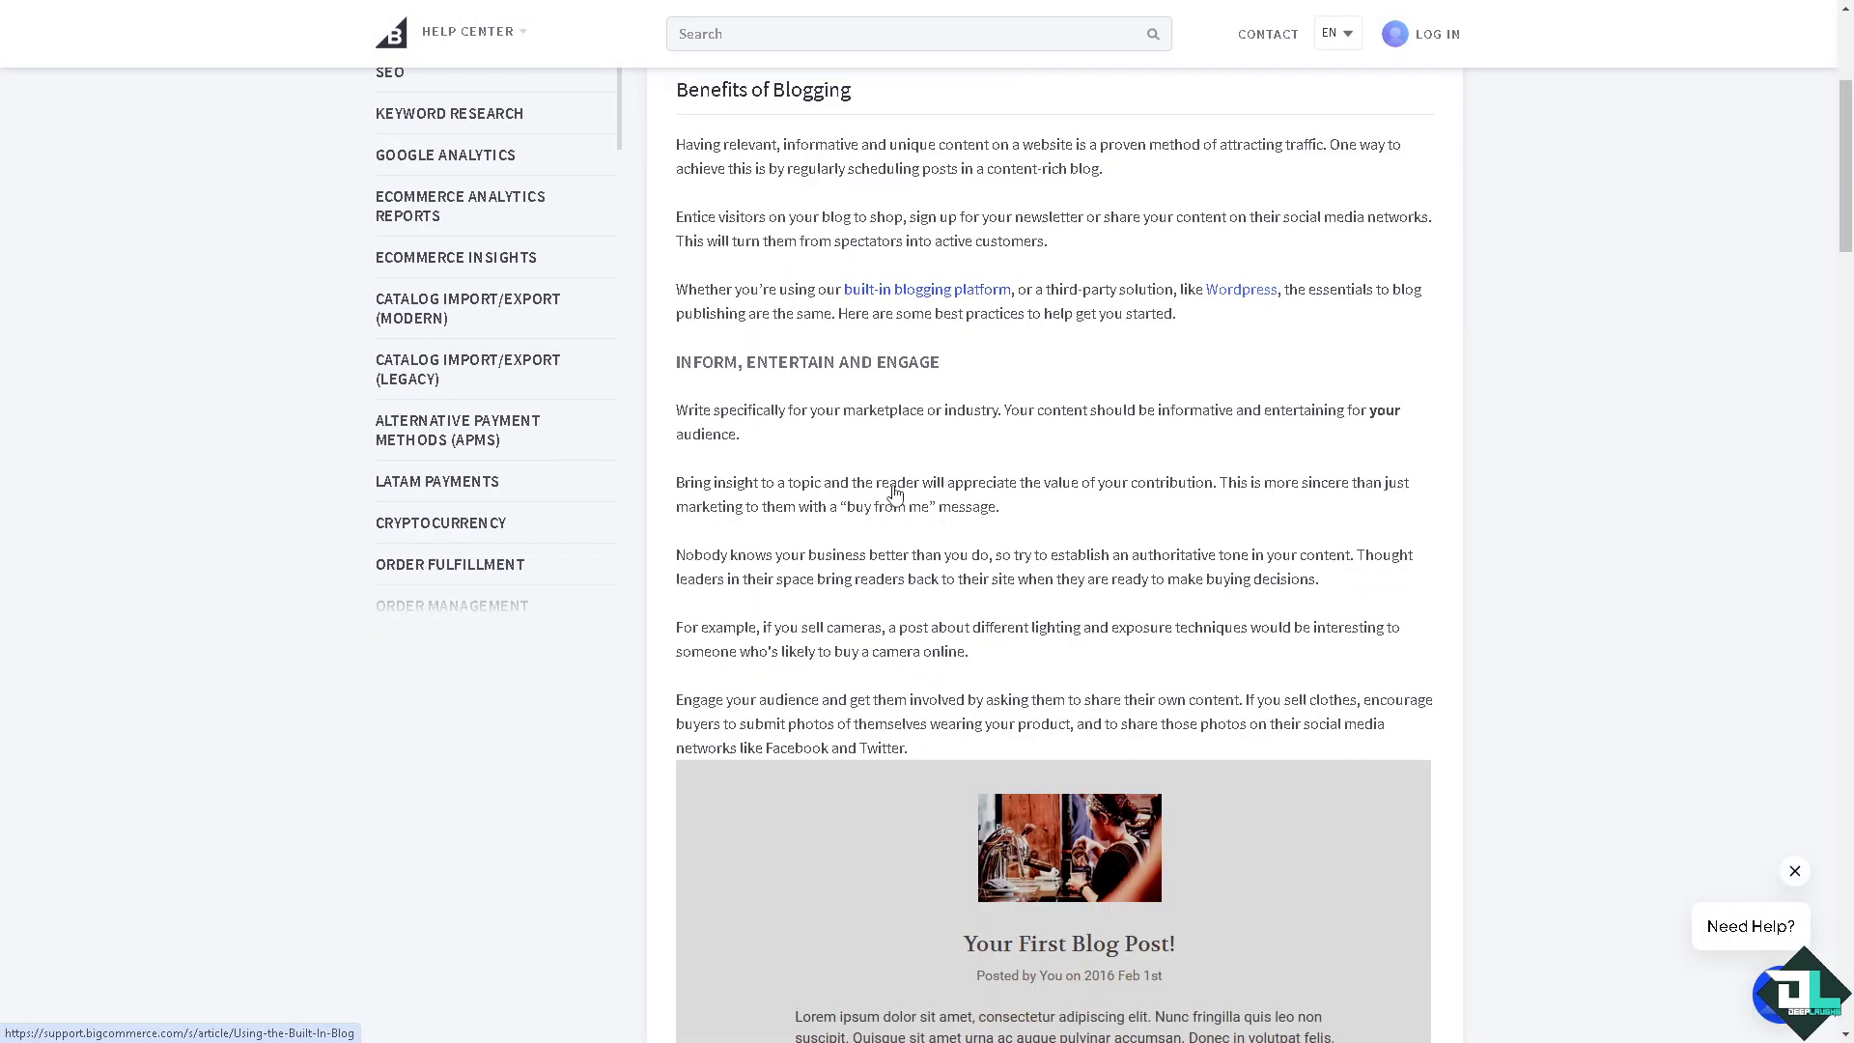
{"action": "scroll", "coordinate": [897, 497], "scroll_direction": "down", "scroll_amount": 3}
{"action": "scroll", "coordinate": [897, 497], "scroll_direction": "down", "scroll_amount": 7}
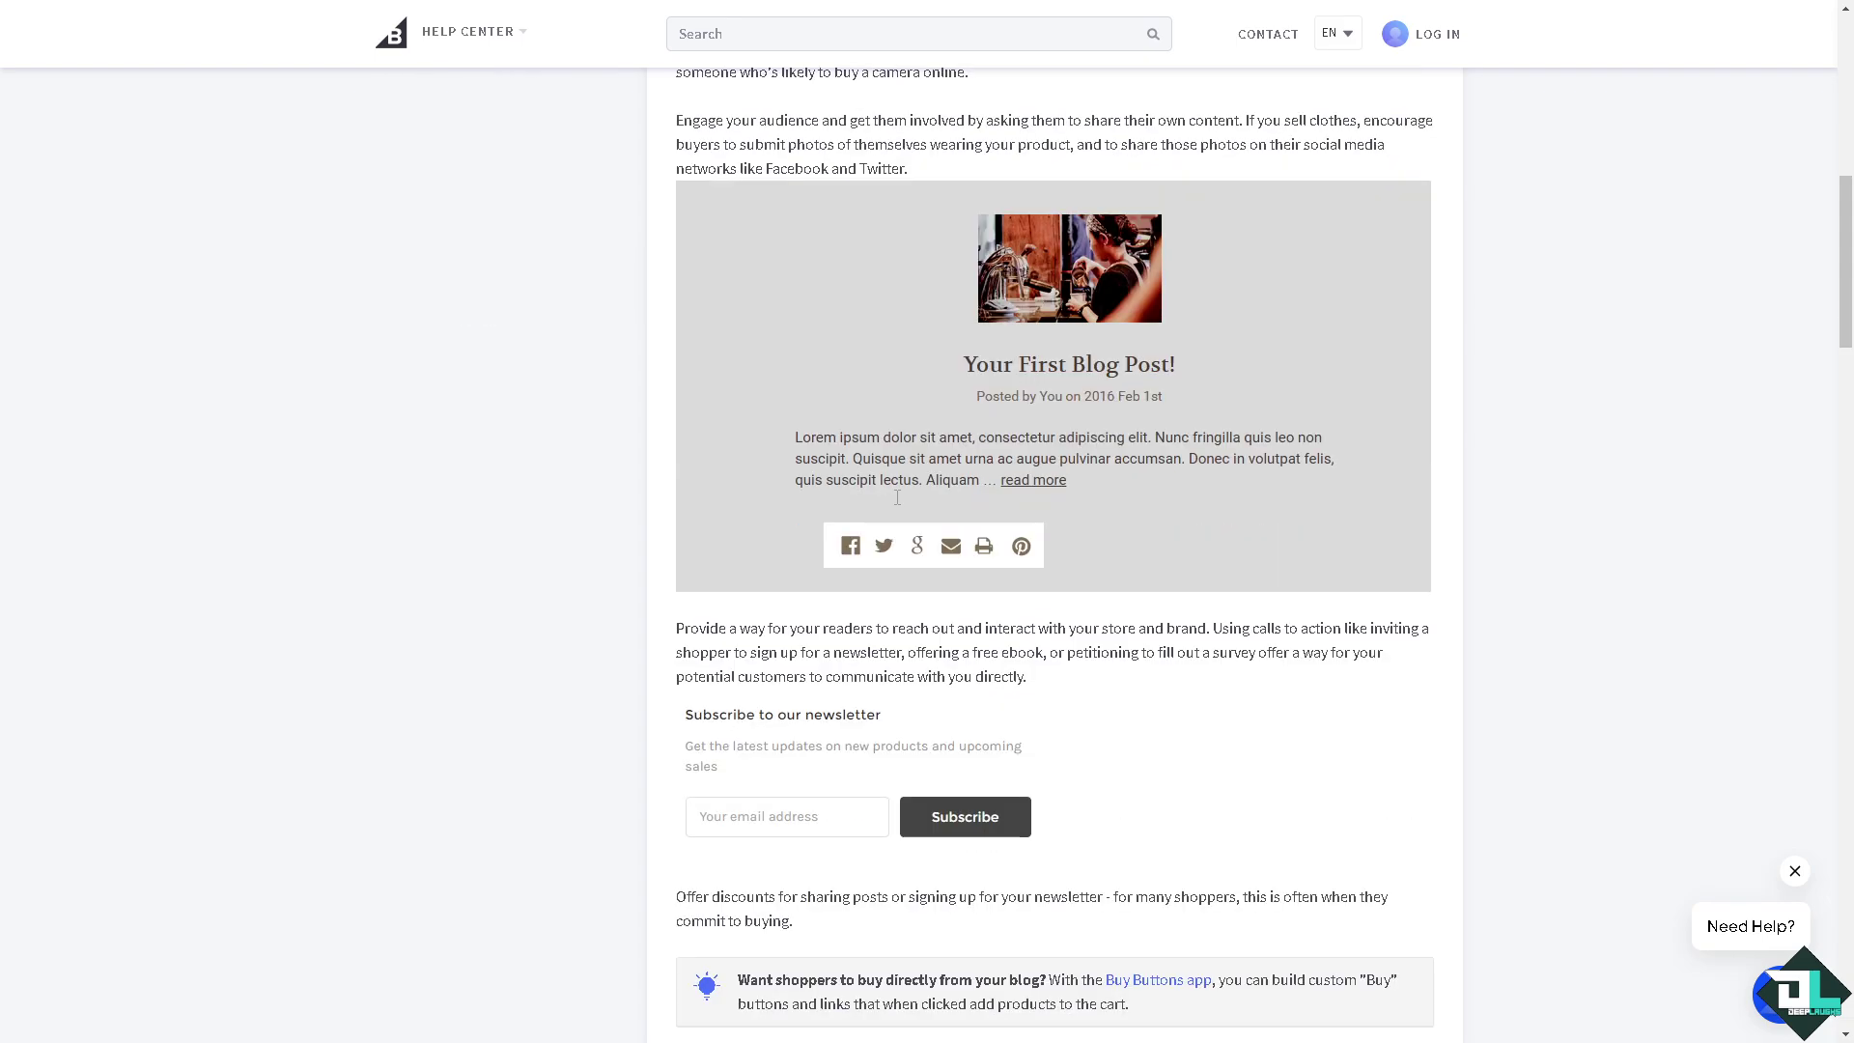
{"action": "scroll", "coordinate": [898, 503], "scroll_direction": "down", "scroll_amount": 4}
{"action": "scroll", "coordinate": [898, 504], "scroll_direction": "down", "scroll_amount": 3}
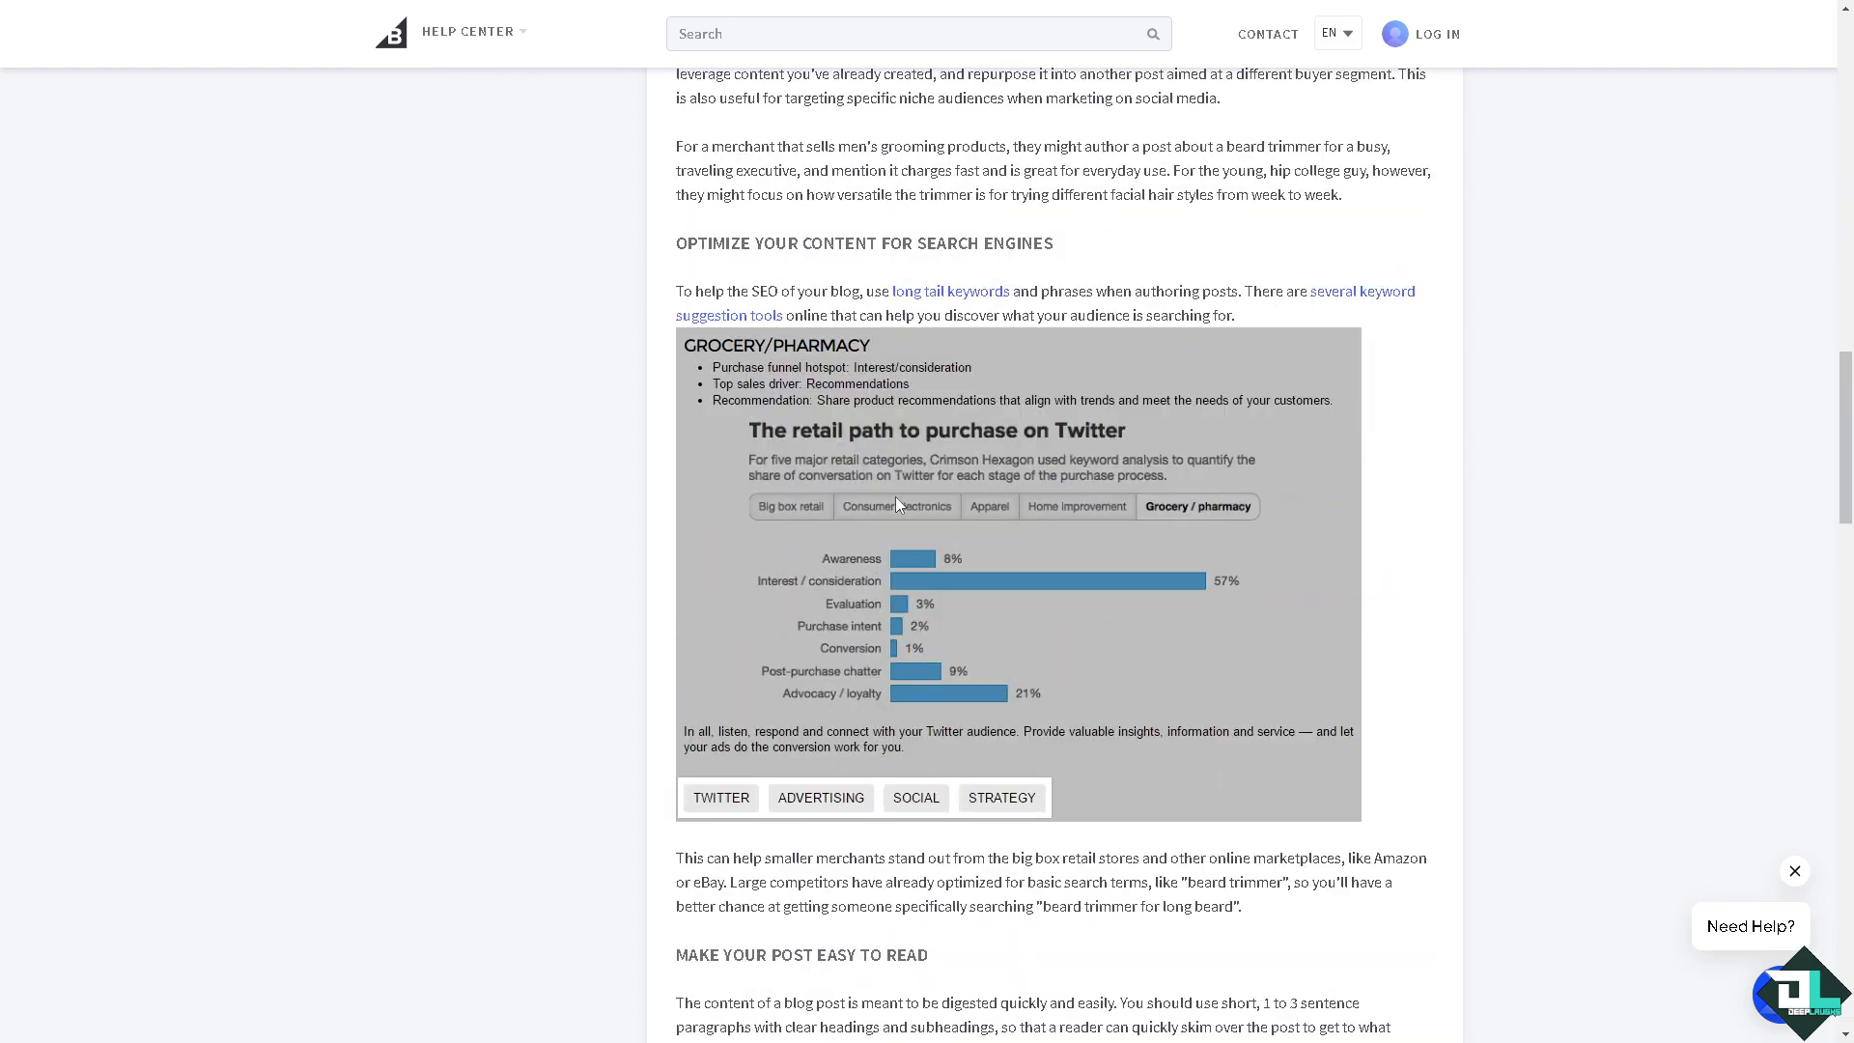
{"action": "scroll", "coordinate": [897, 504], "scroll_direction": "down", "scroll_amount": 12}
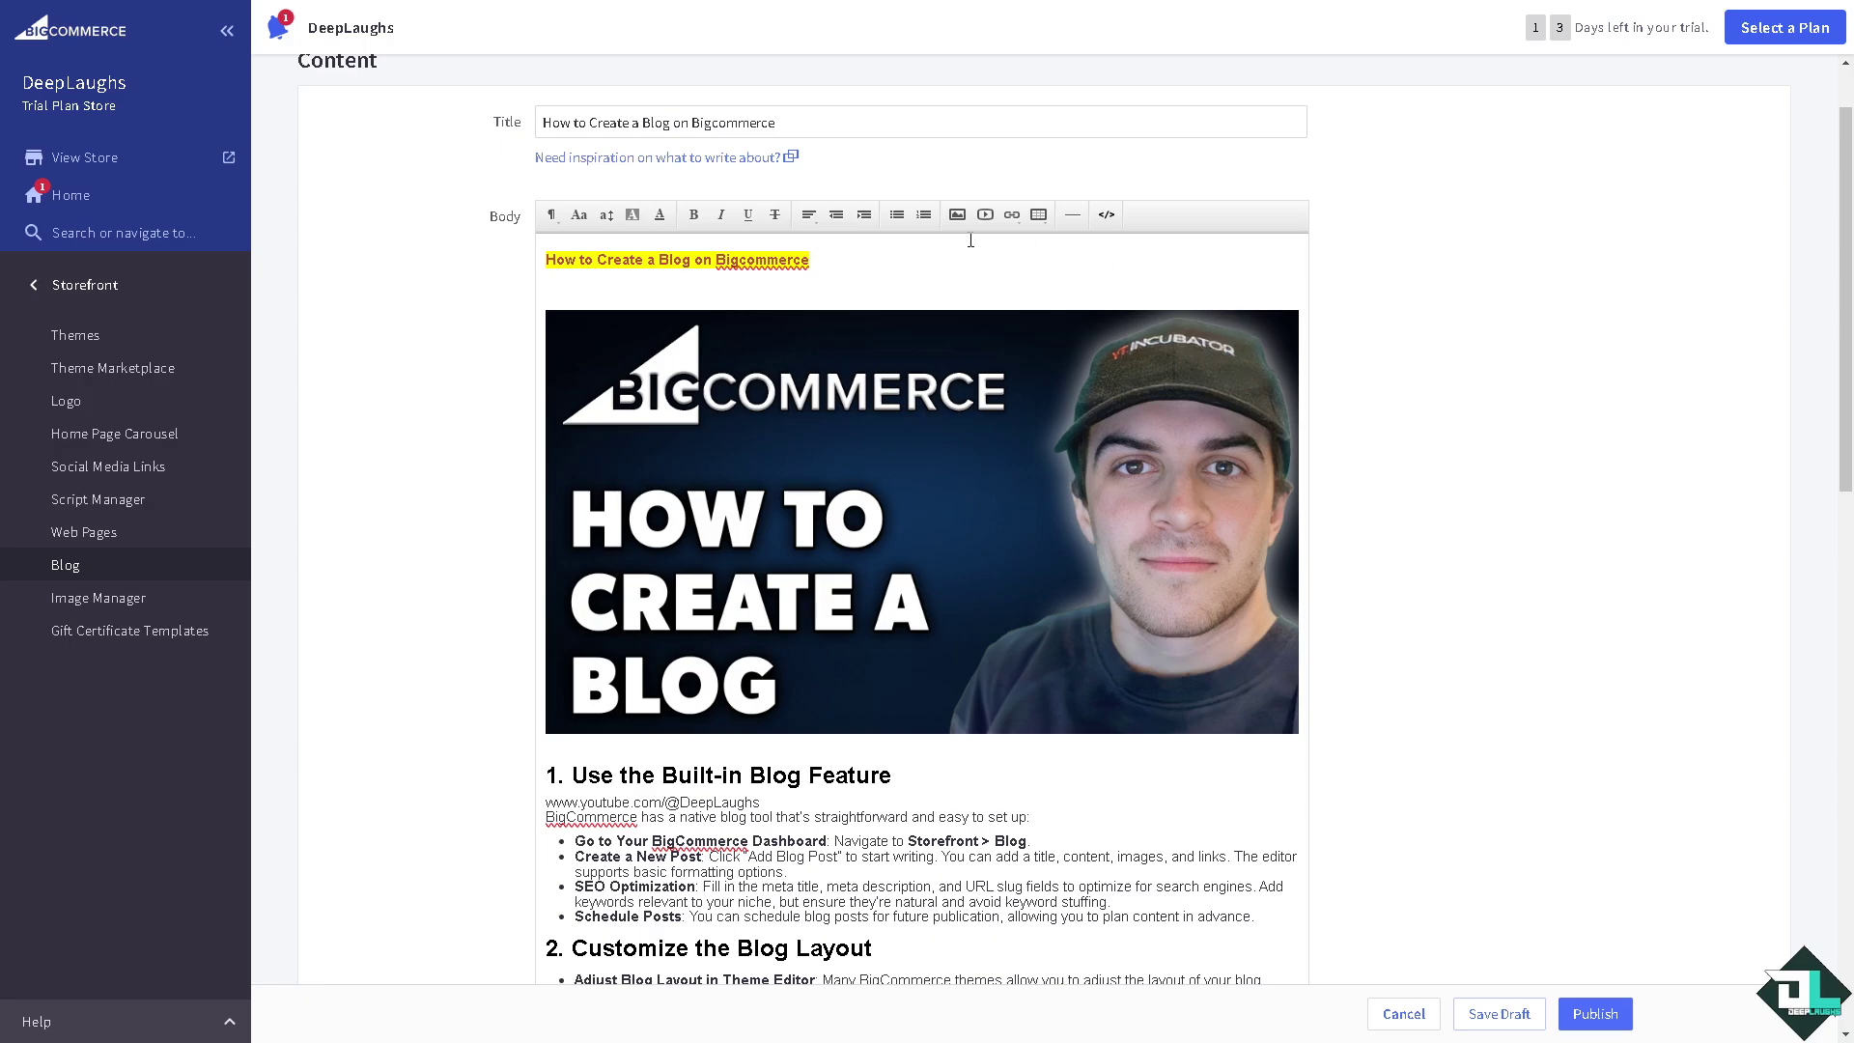
{"action": "left_click", "coordinate": [1020, 227]}
{"action": "left_click", "coordinate": [1026, 255]}
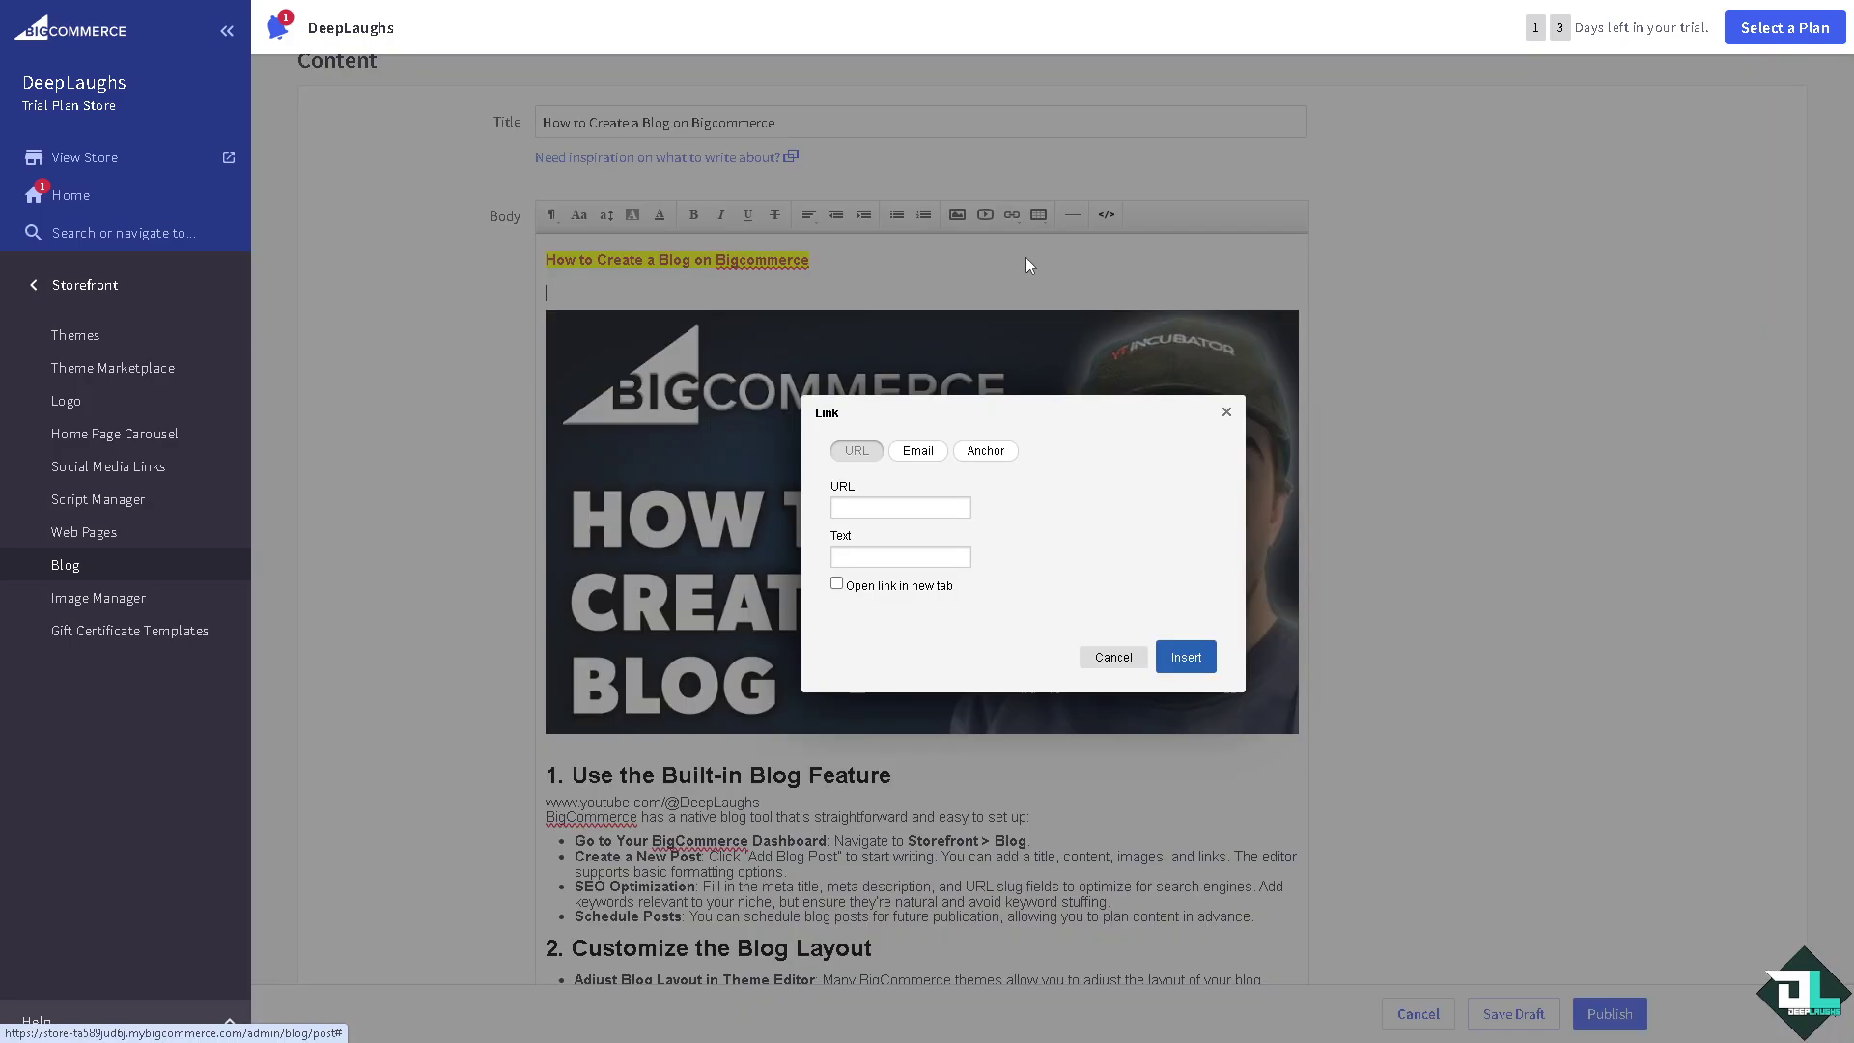
{"action": "key", "text": "ctrl+v"}
{"action": "left_click", "coordinate": [888, 560]}
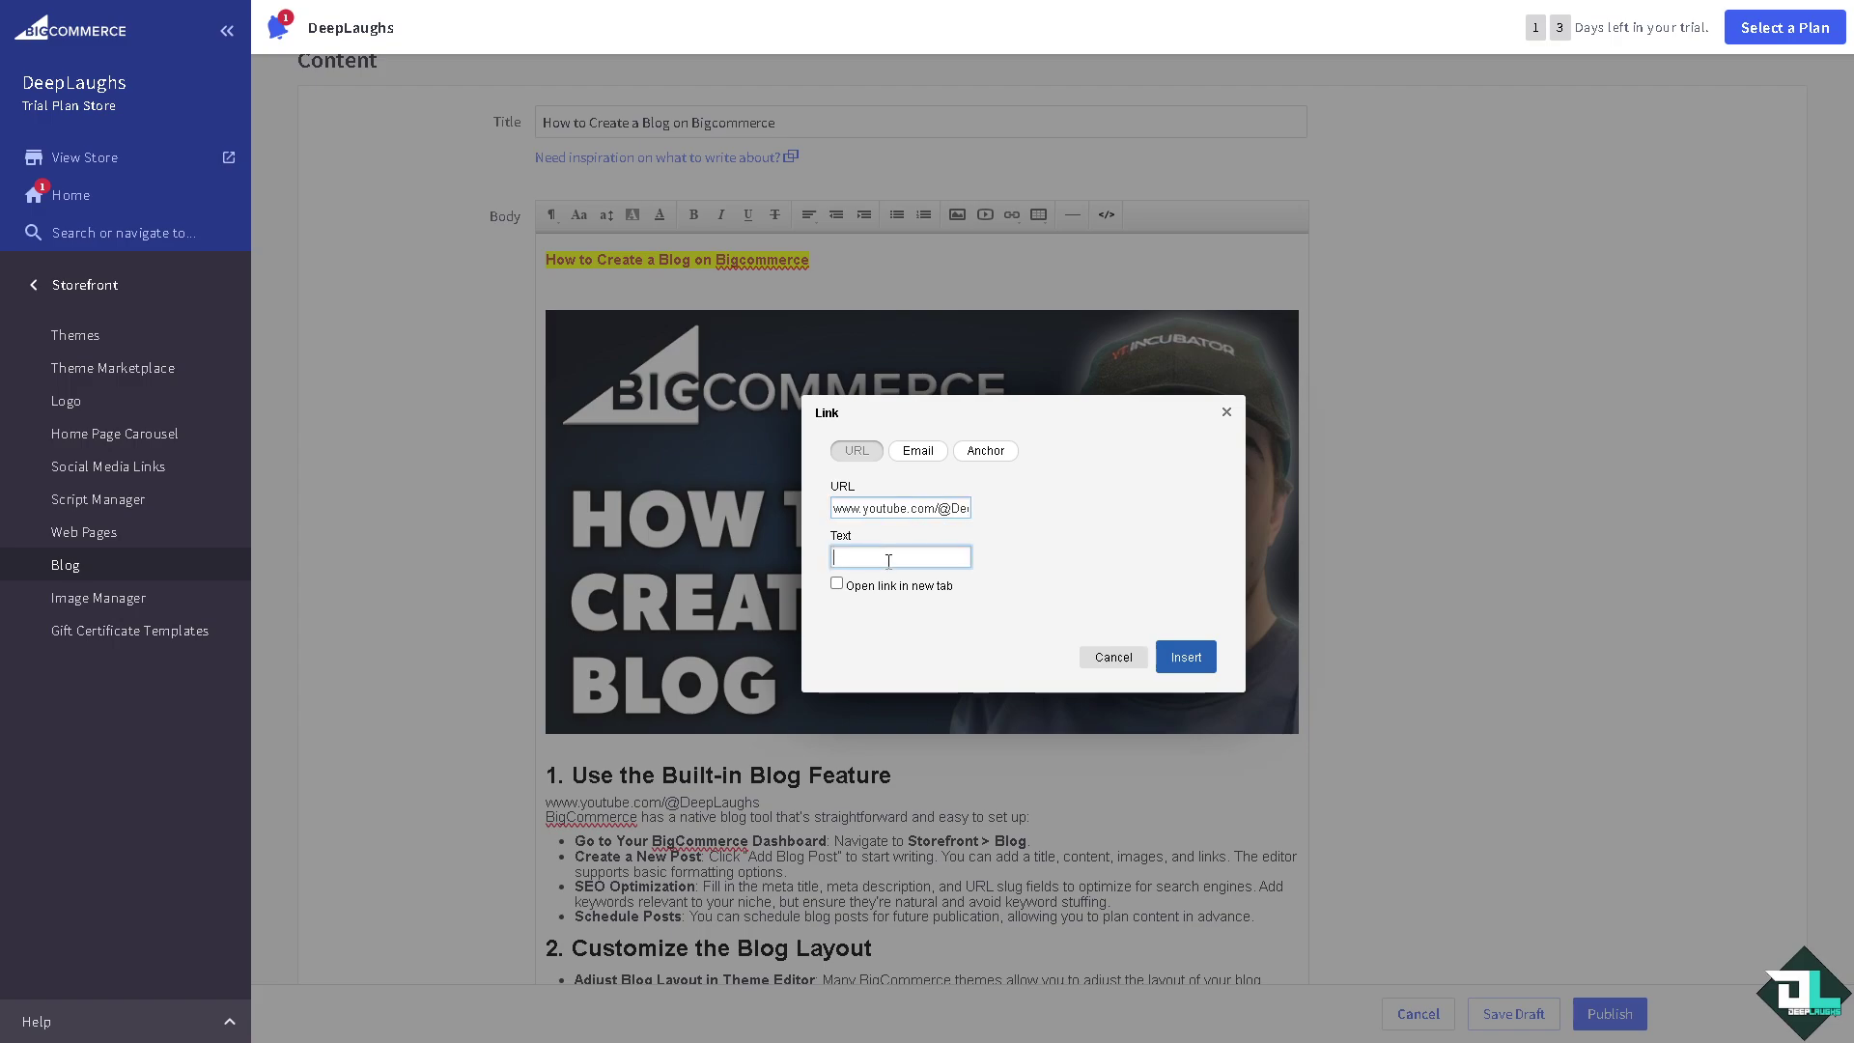
{"action": "type", "text": "Deep La"}
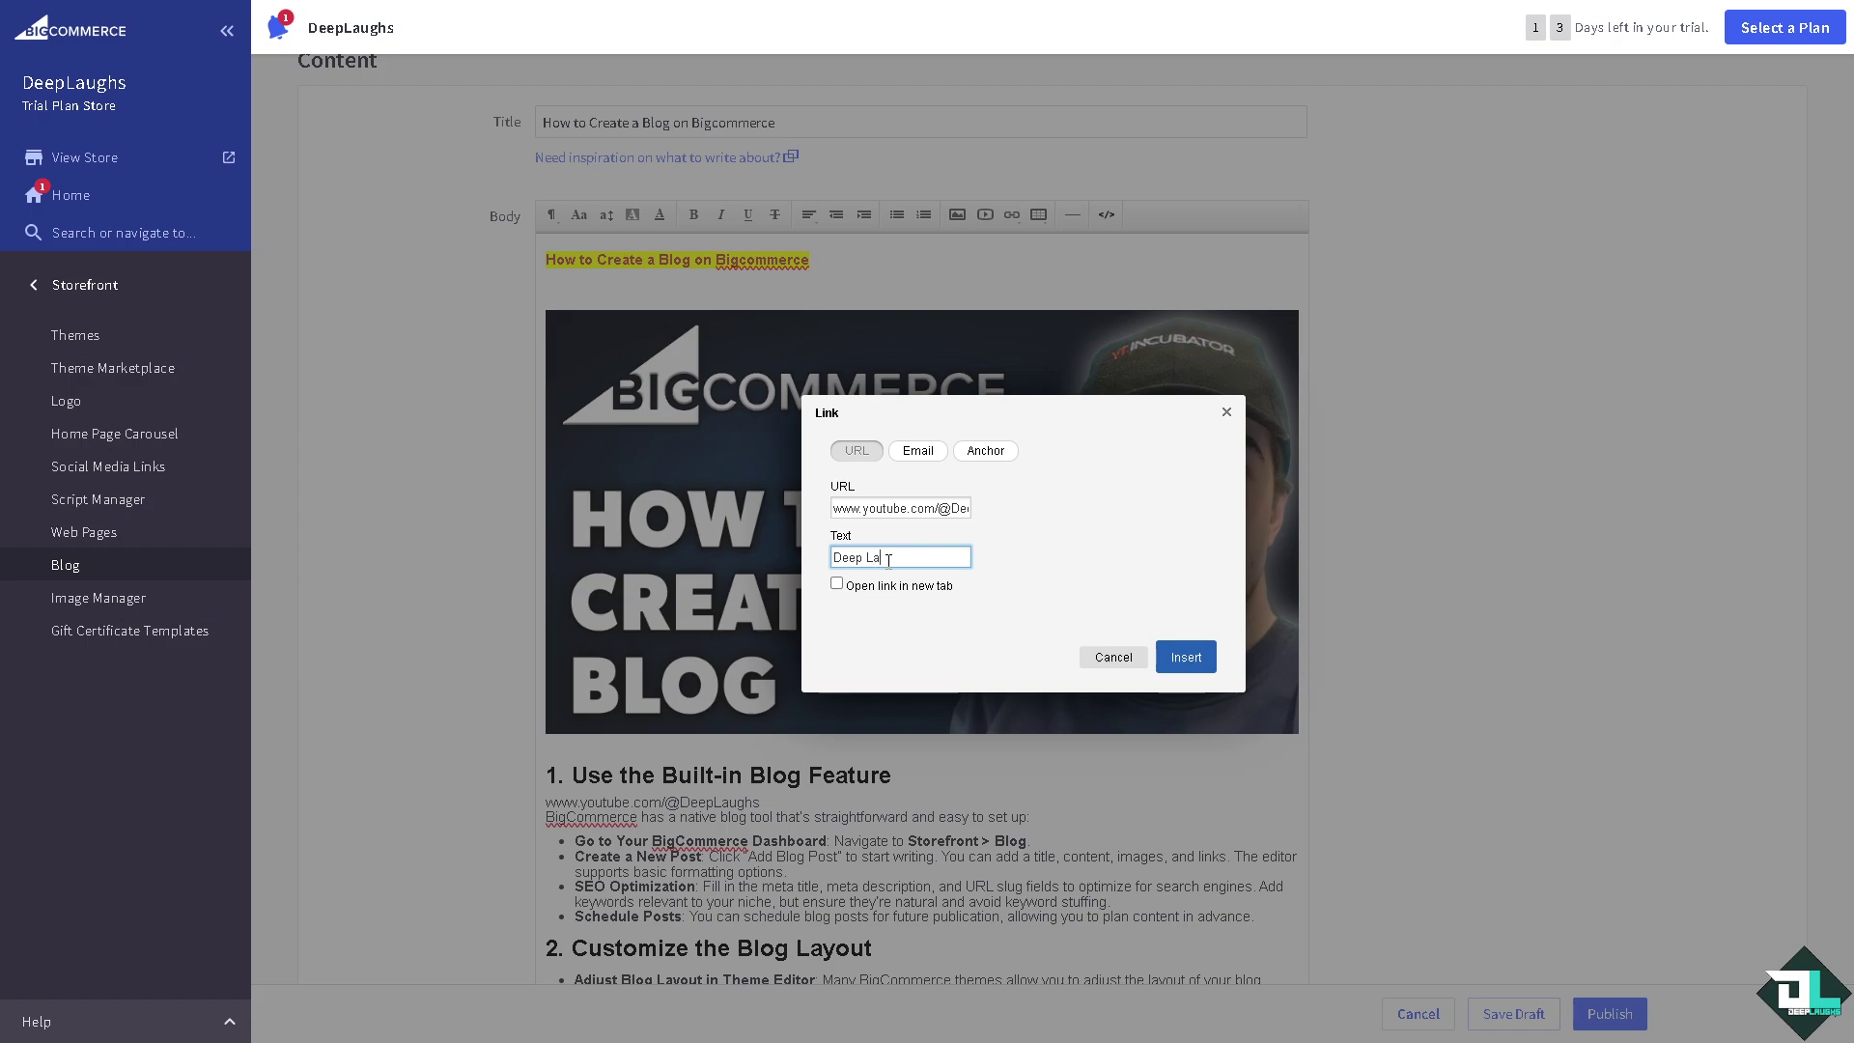
{"action": "type", "text": "ughs"}
{"action": "left_click", "coordinate": [1185, 657]}
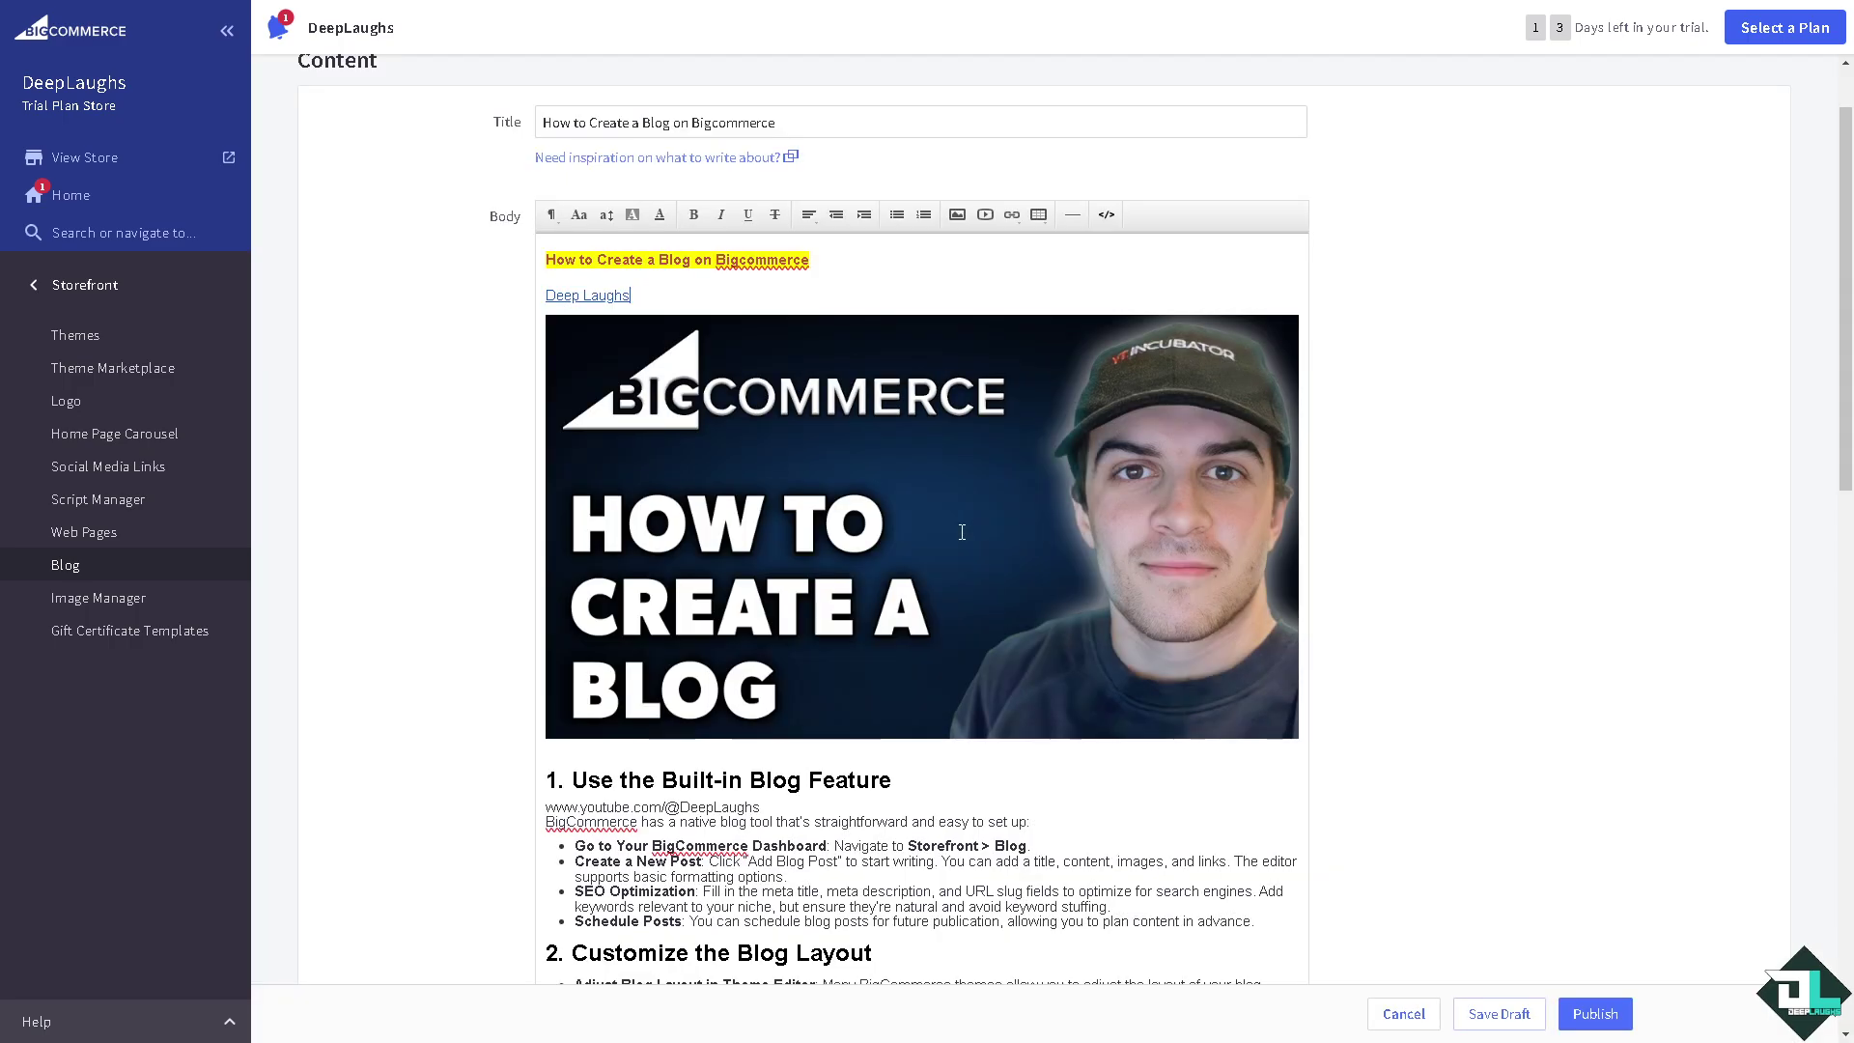
Set the blog post's author to "Deep Laughs"
{"action": "scroll", "coordinate": [1012, 577], "scroll_direction": "down", "scroll_amount": 7}
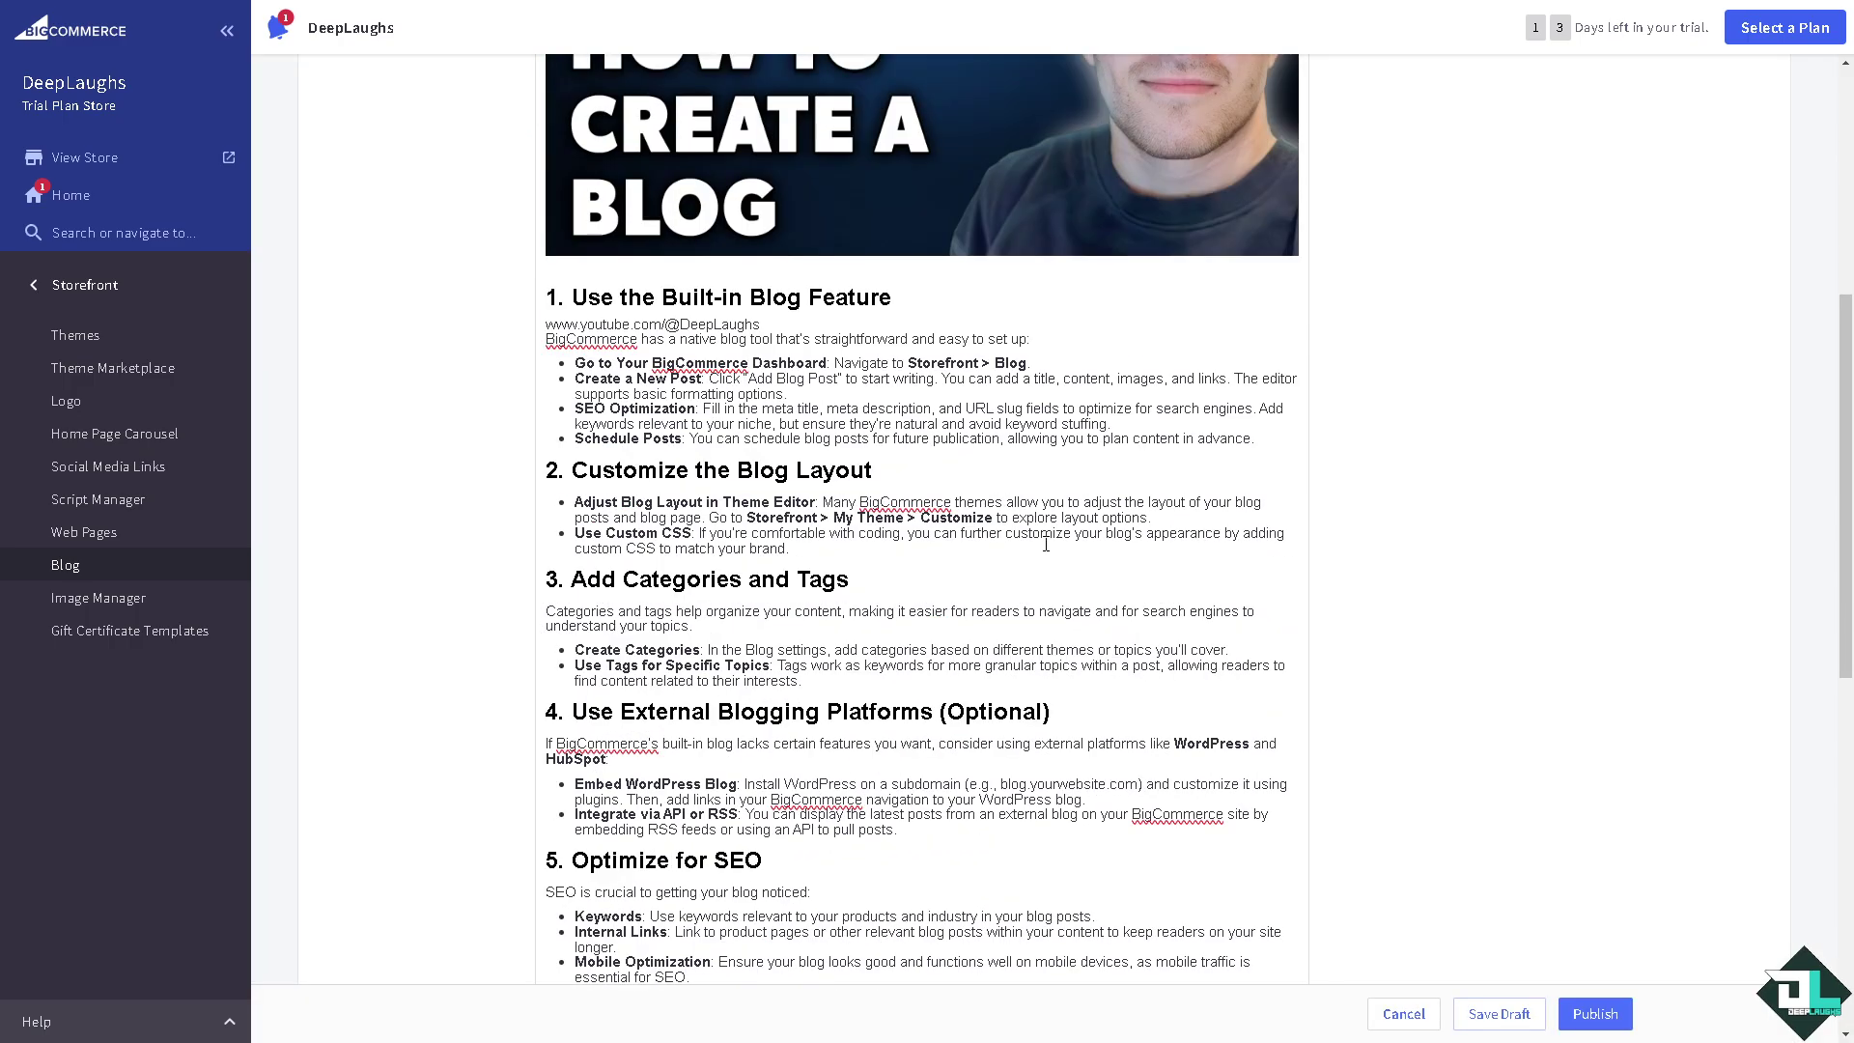
{"action": "scroll", "coordinate": [1010, 577], "scroll_direction": "down", "scroll_amount": 2}
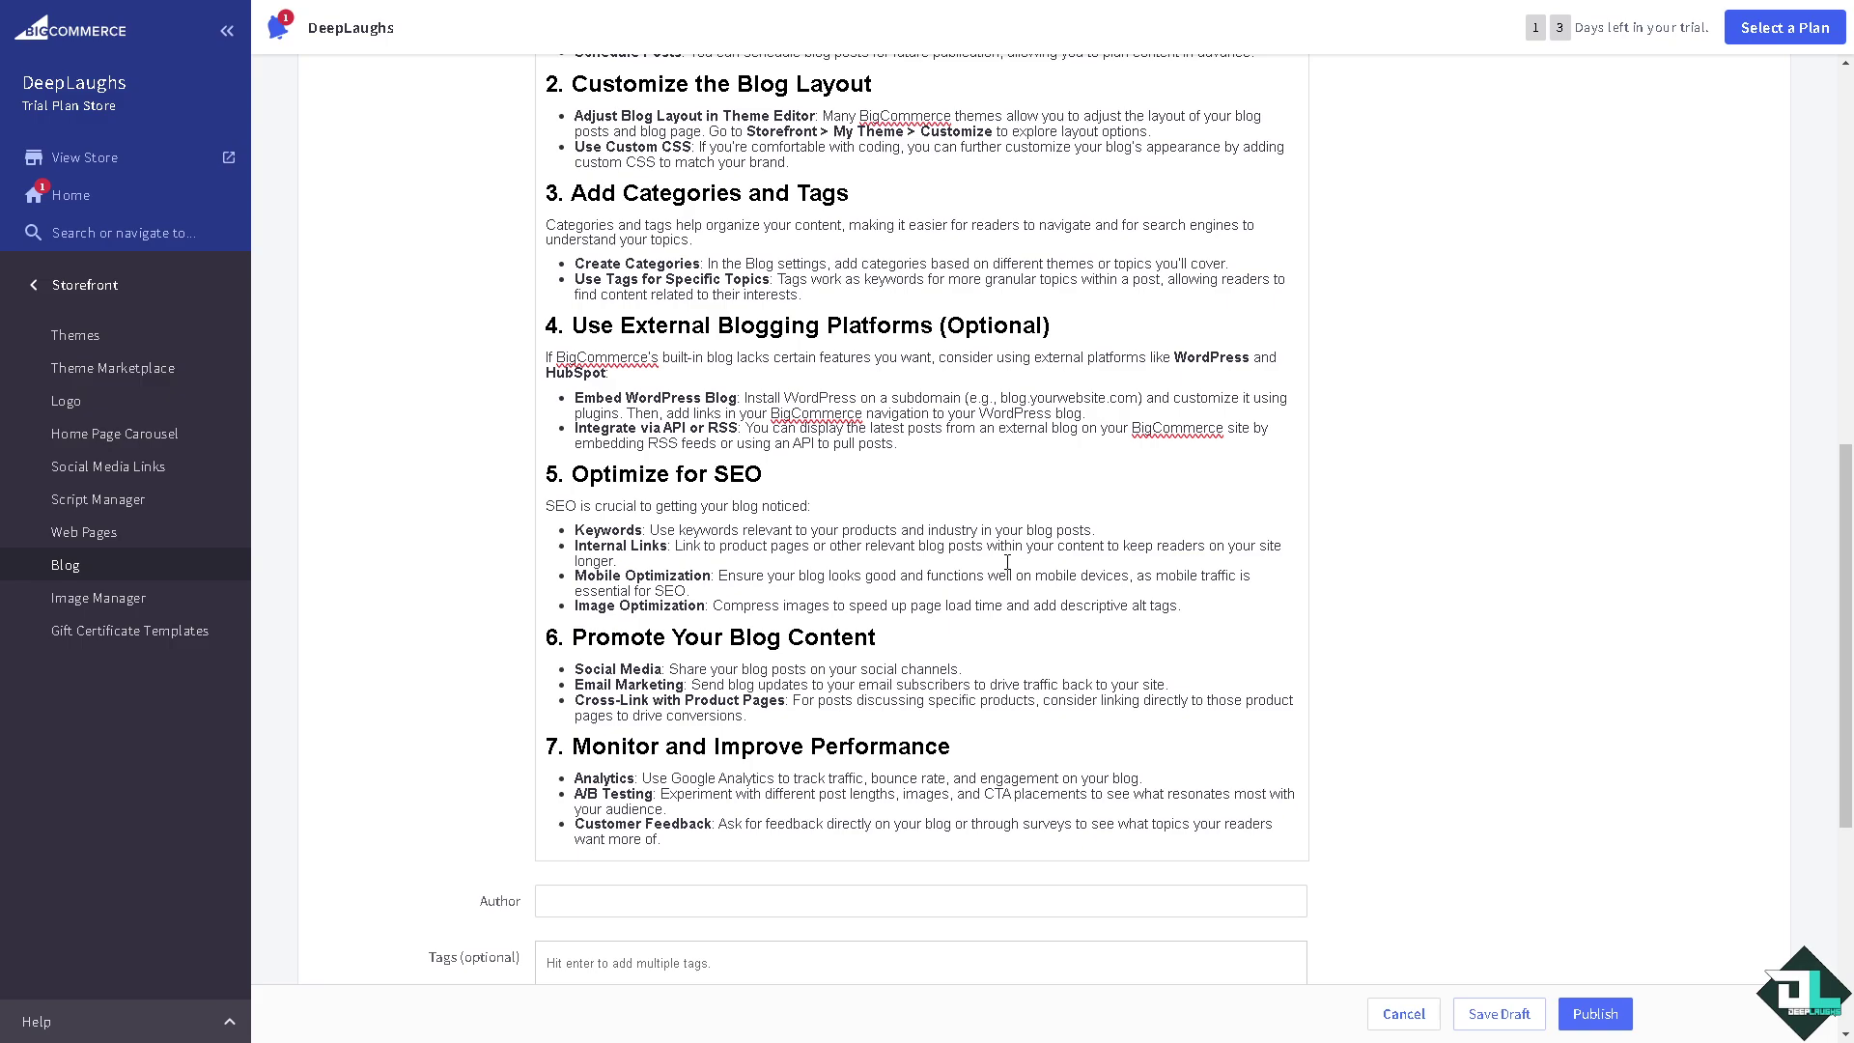
{"action": "scroll", "coordinate": [1208, 596], "scroll_direction": "down", "scroll_amount": 3}
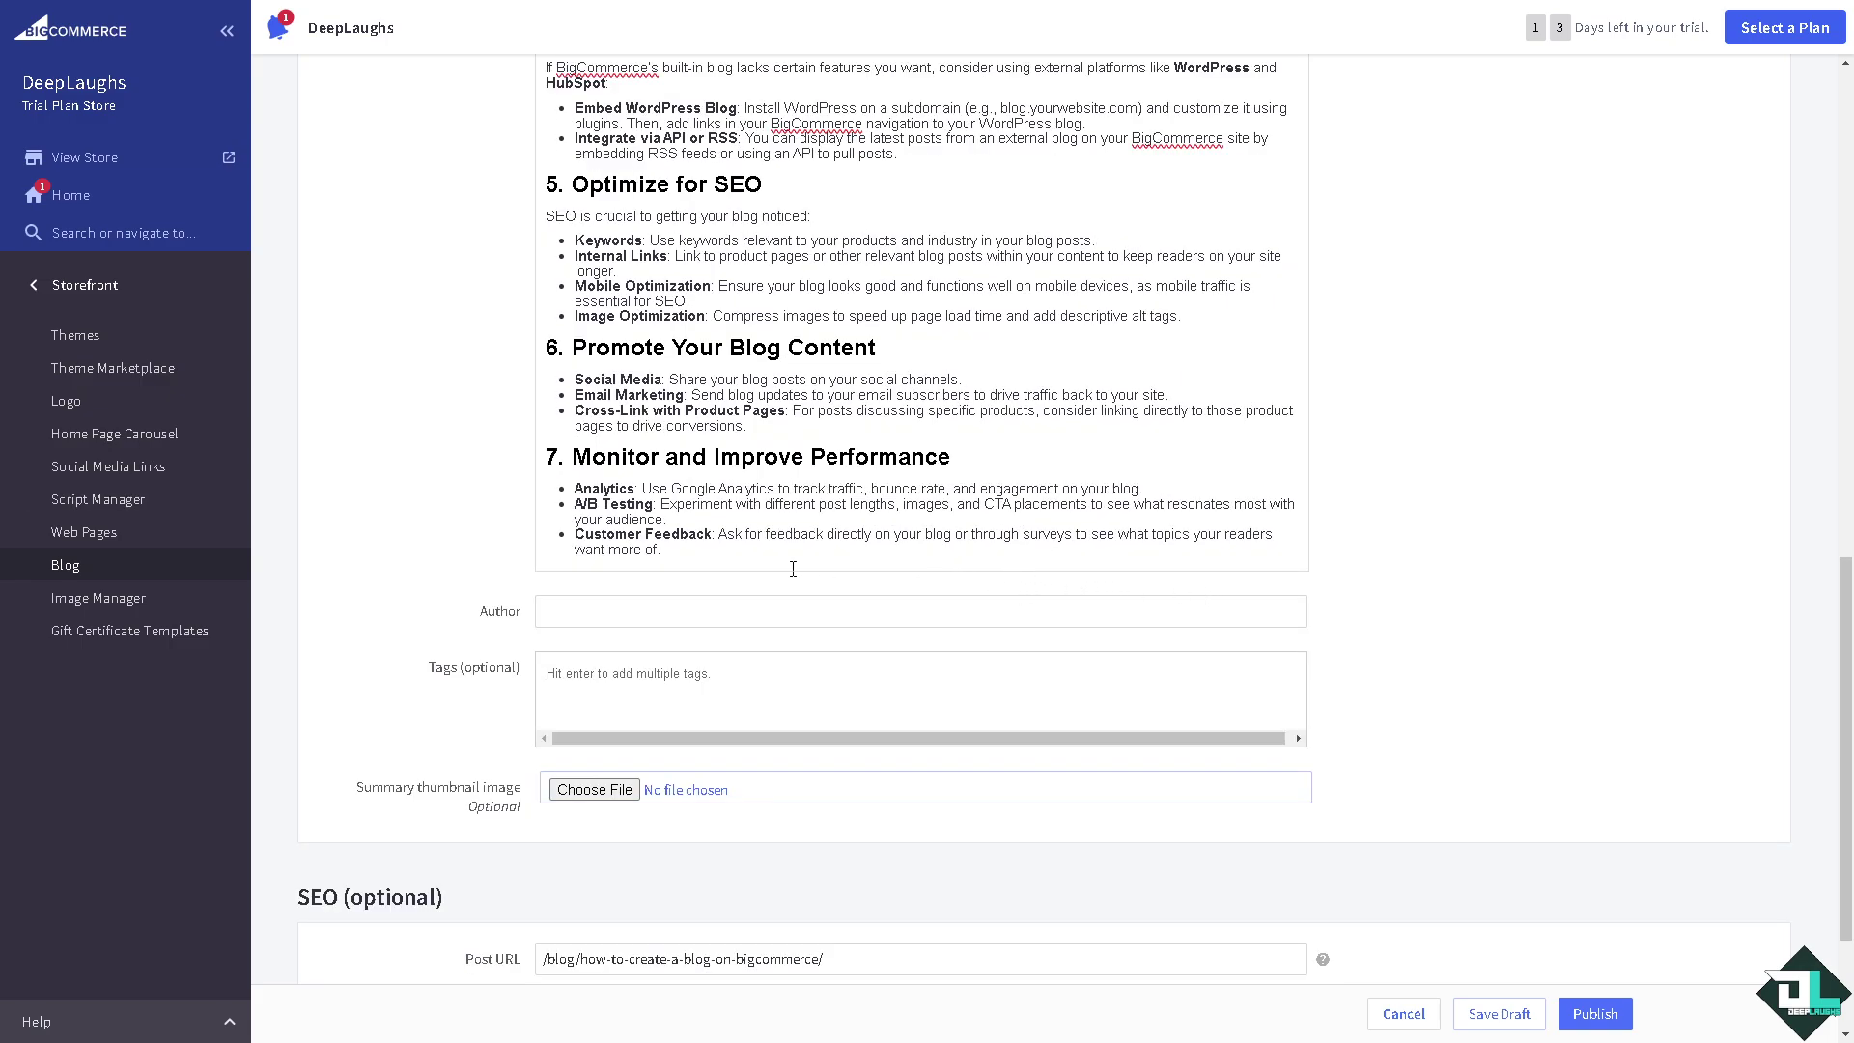
{"action": "left_click", "coordinate": [696, 610]}
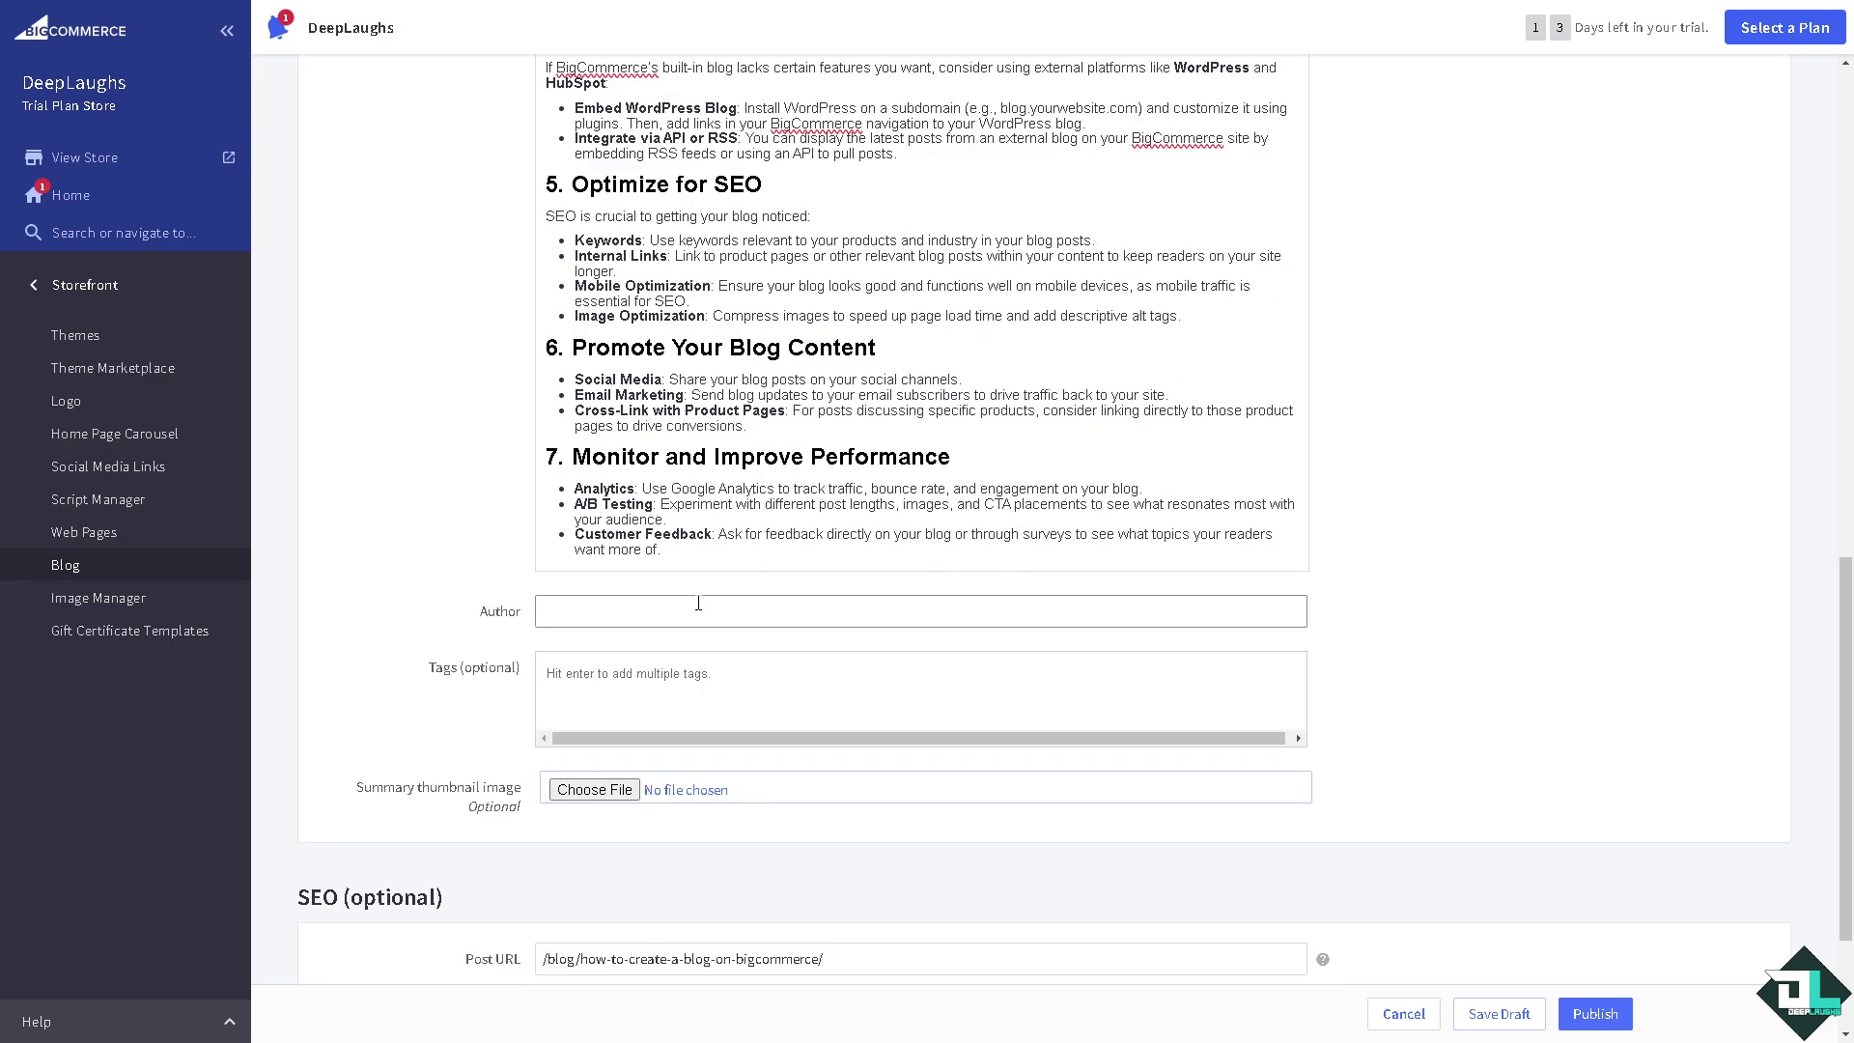
{"action": "left_click", "coordinate": [698, 603]}
{"action": "left_click", "coordinate": [487, 594]}
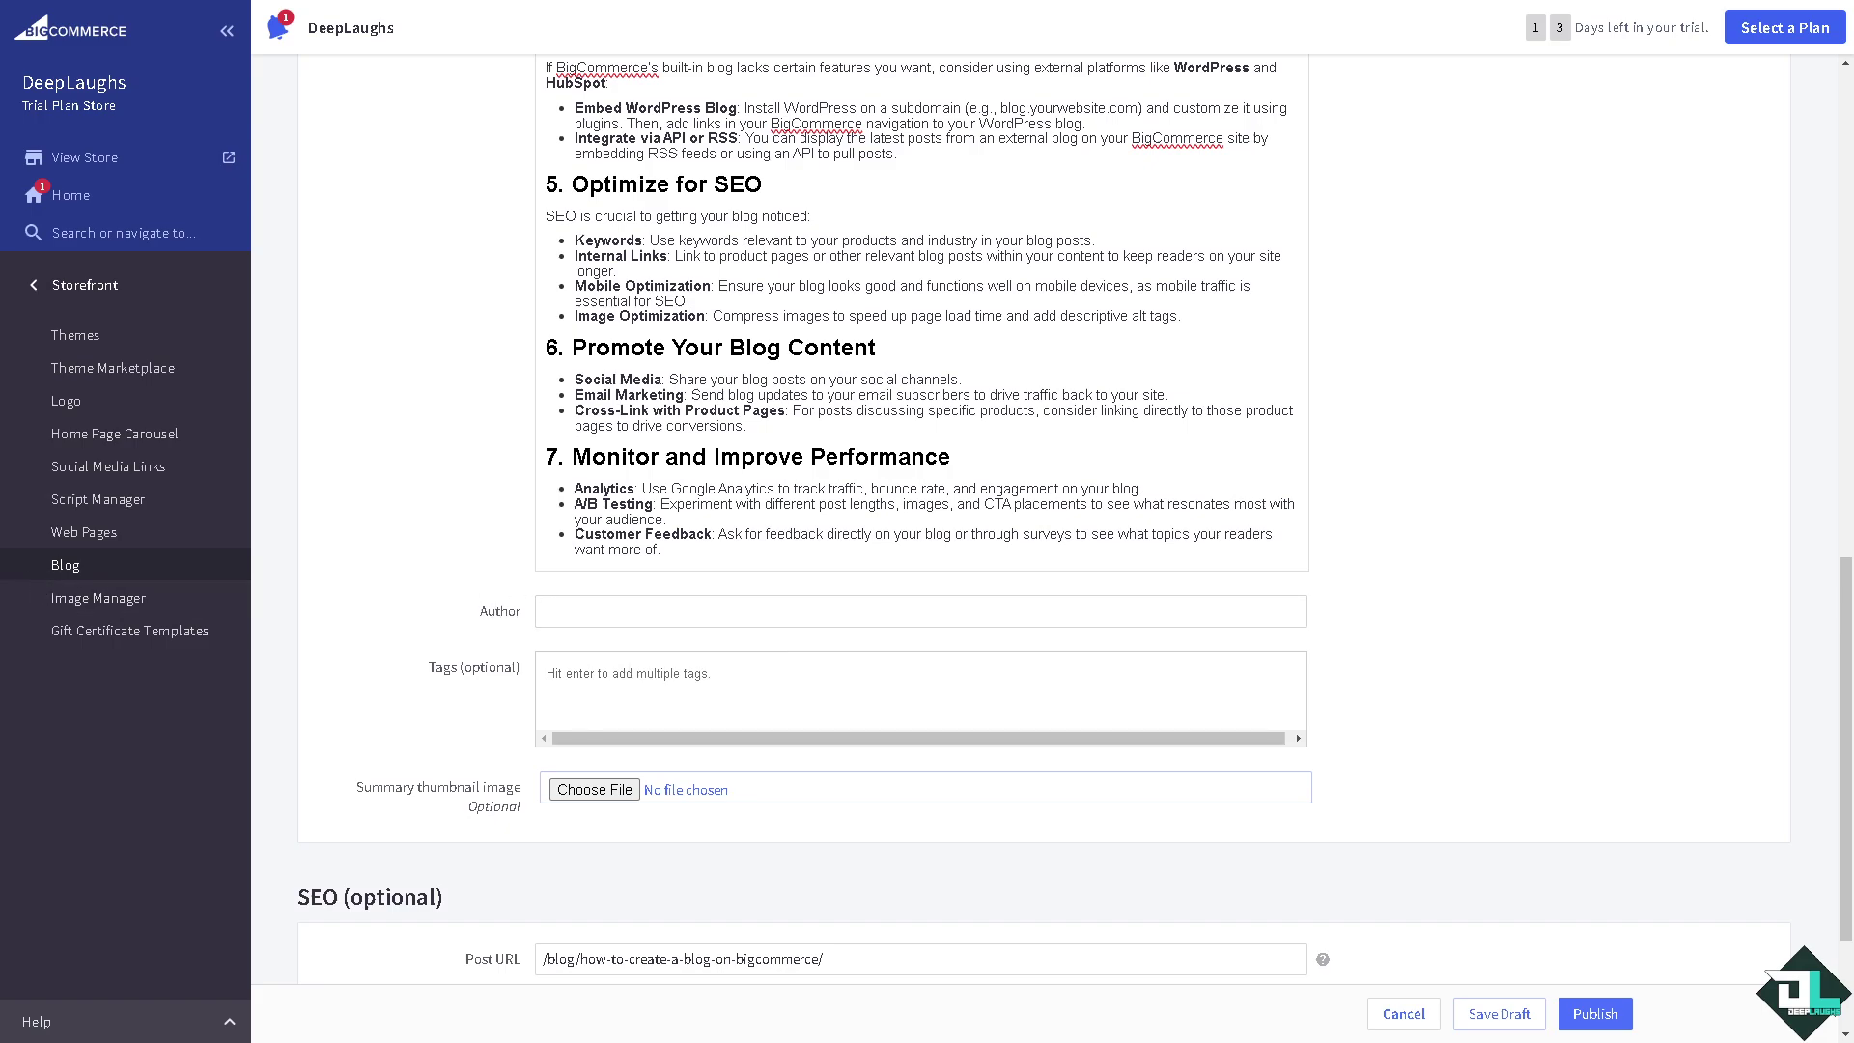
{"action": "left_click", "coordinate": [480, 612]}
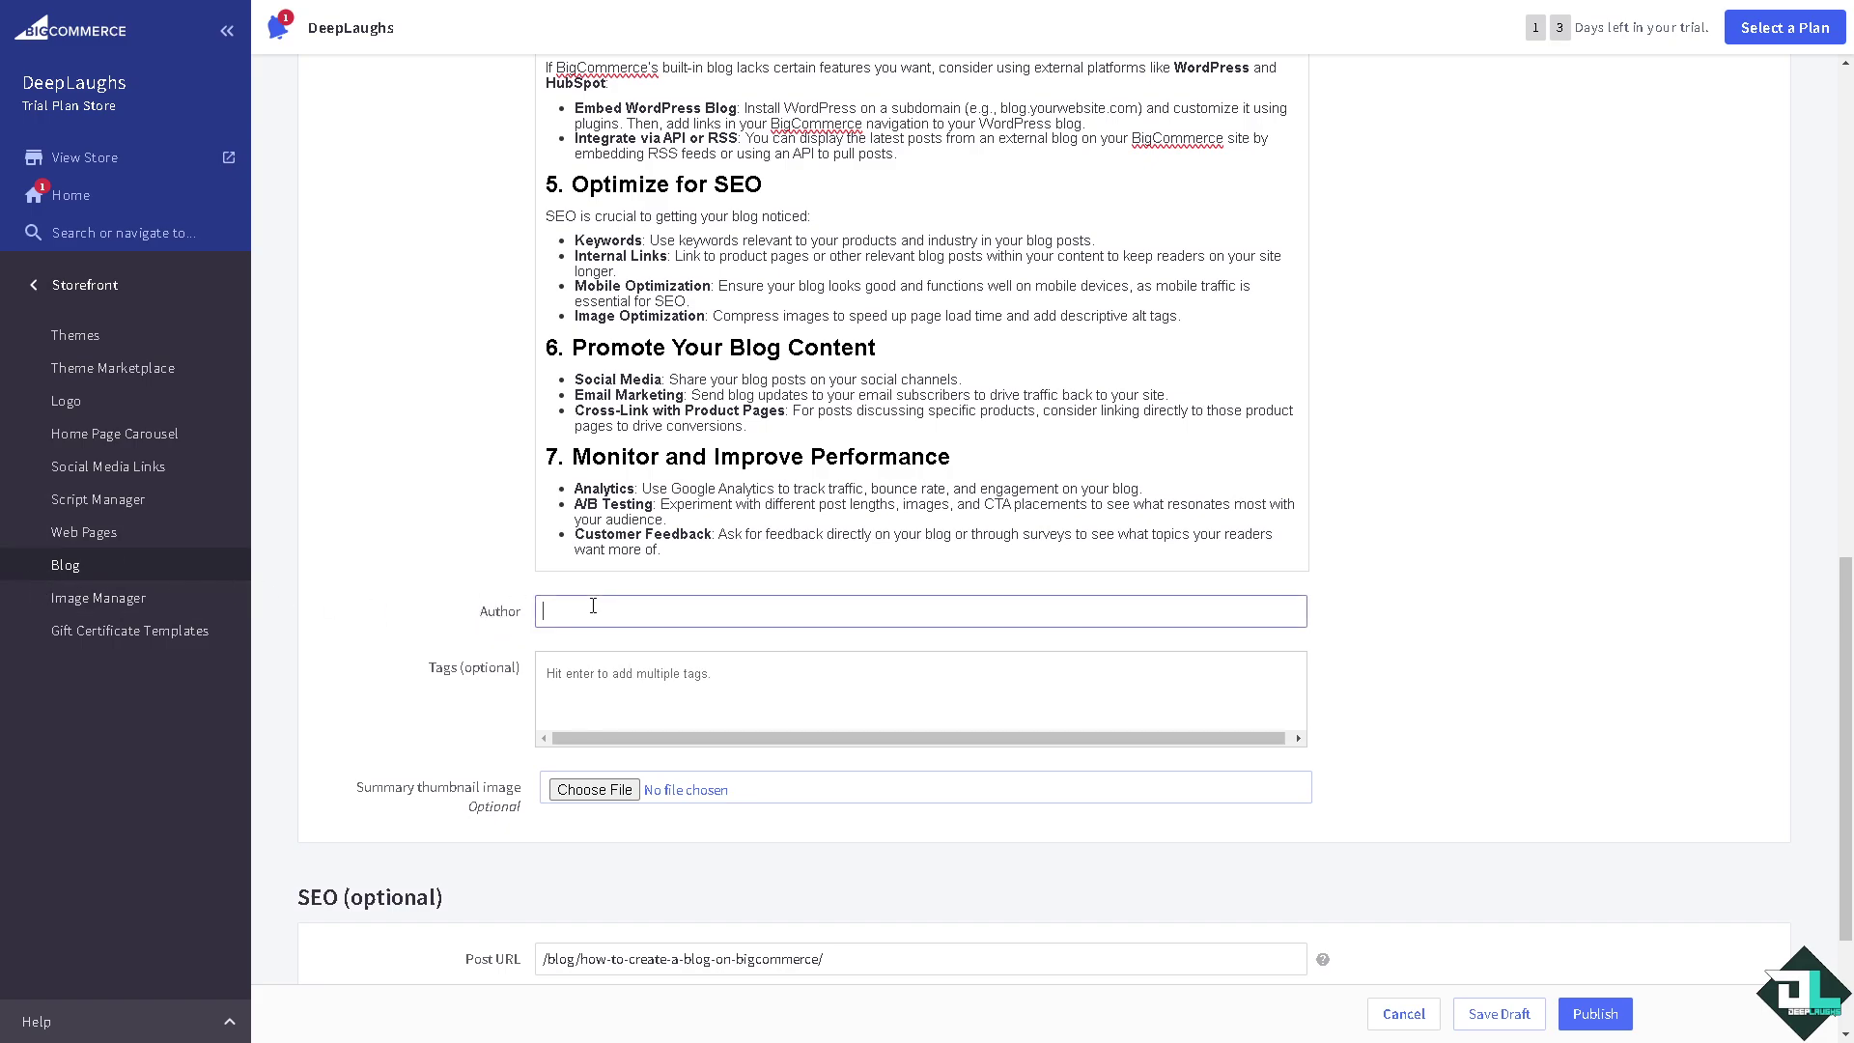
{"action": "type", "text": "Deep Laugha"}
{"action": "left_click", "coordinate": [658, 685]}
{"action": "key", "text": "ctrl+v"}
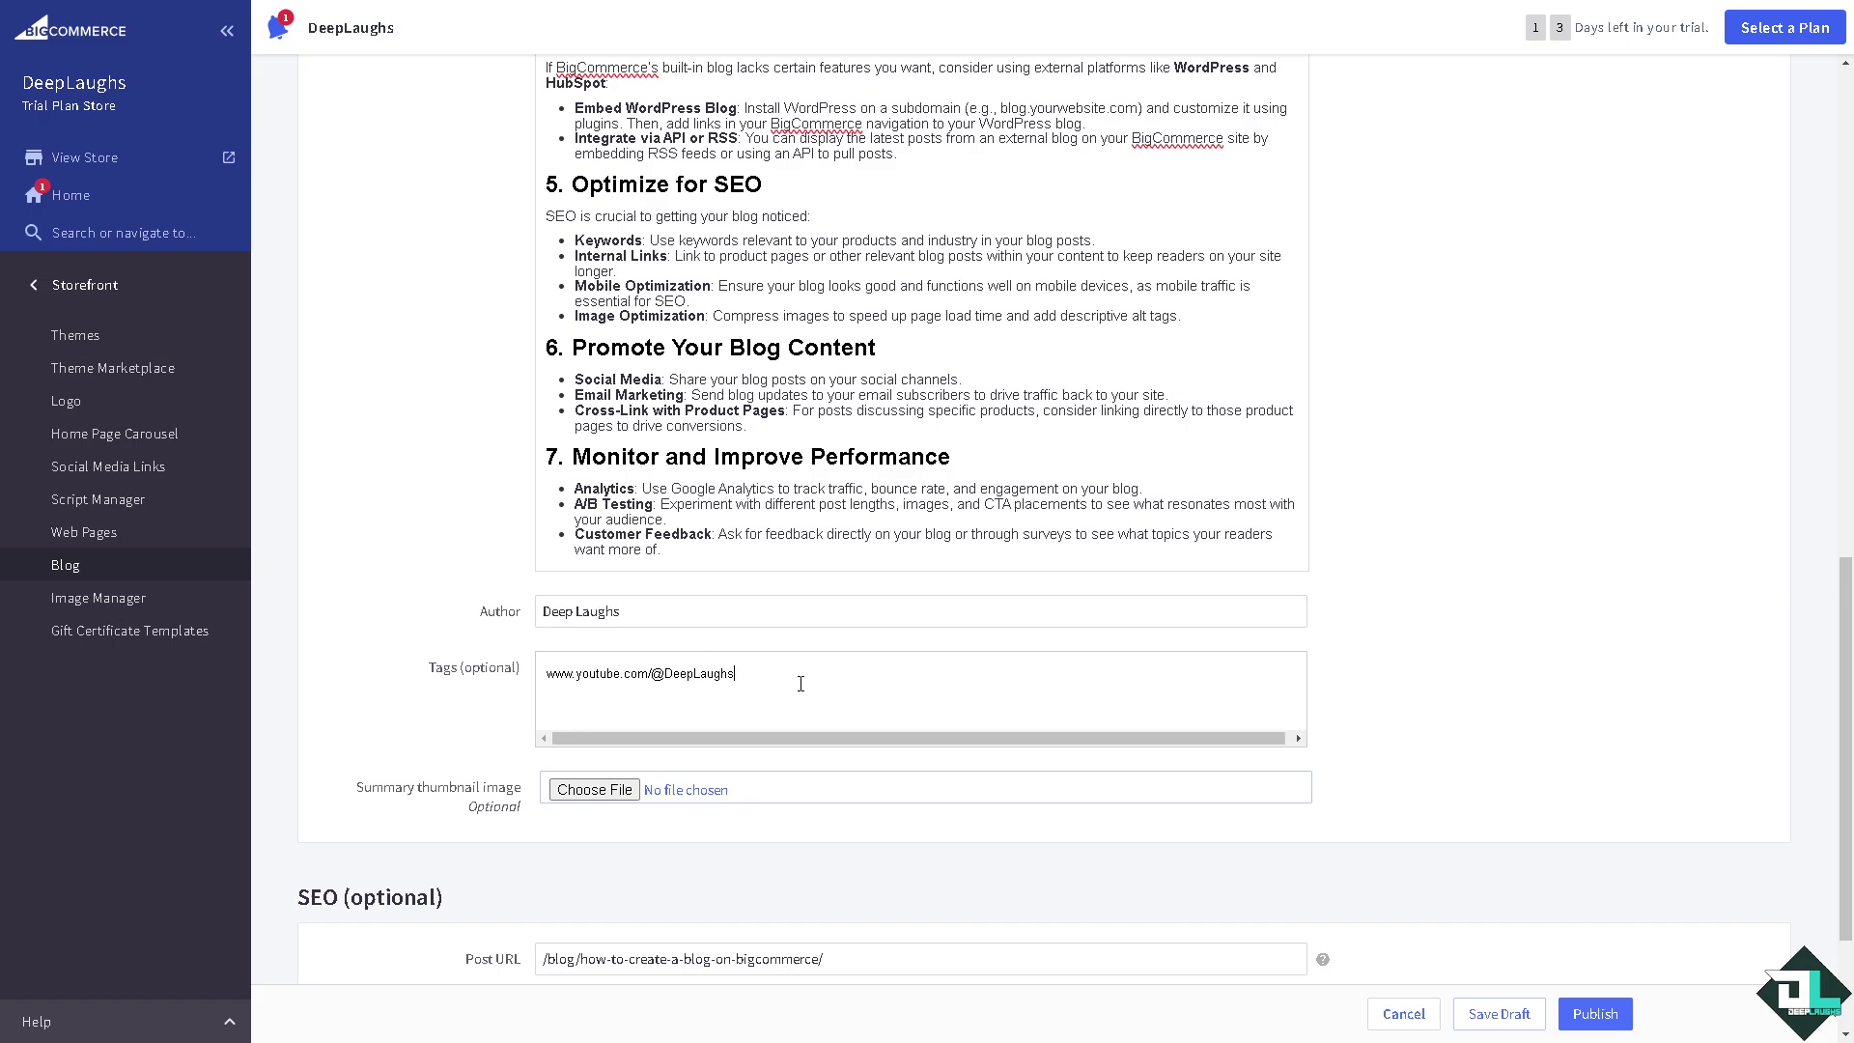
{"action": "key", "text": "Return"}
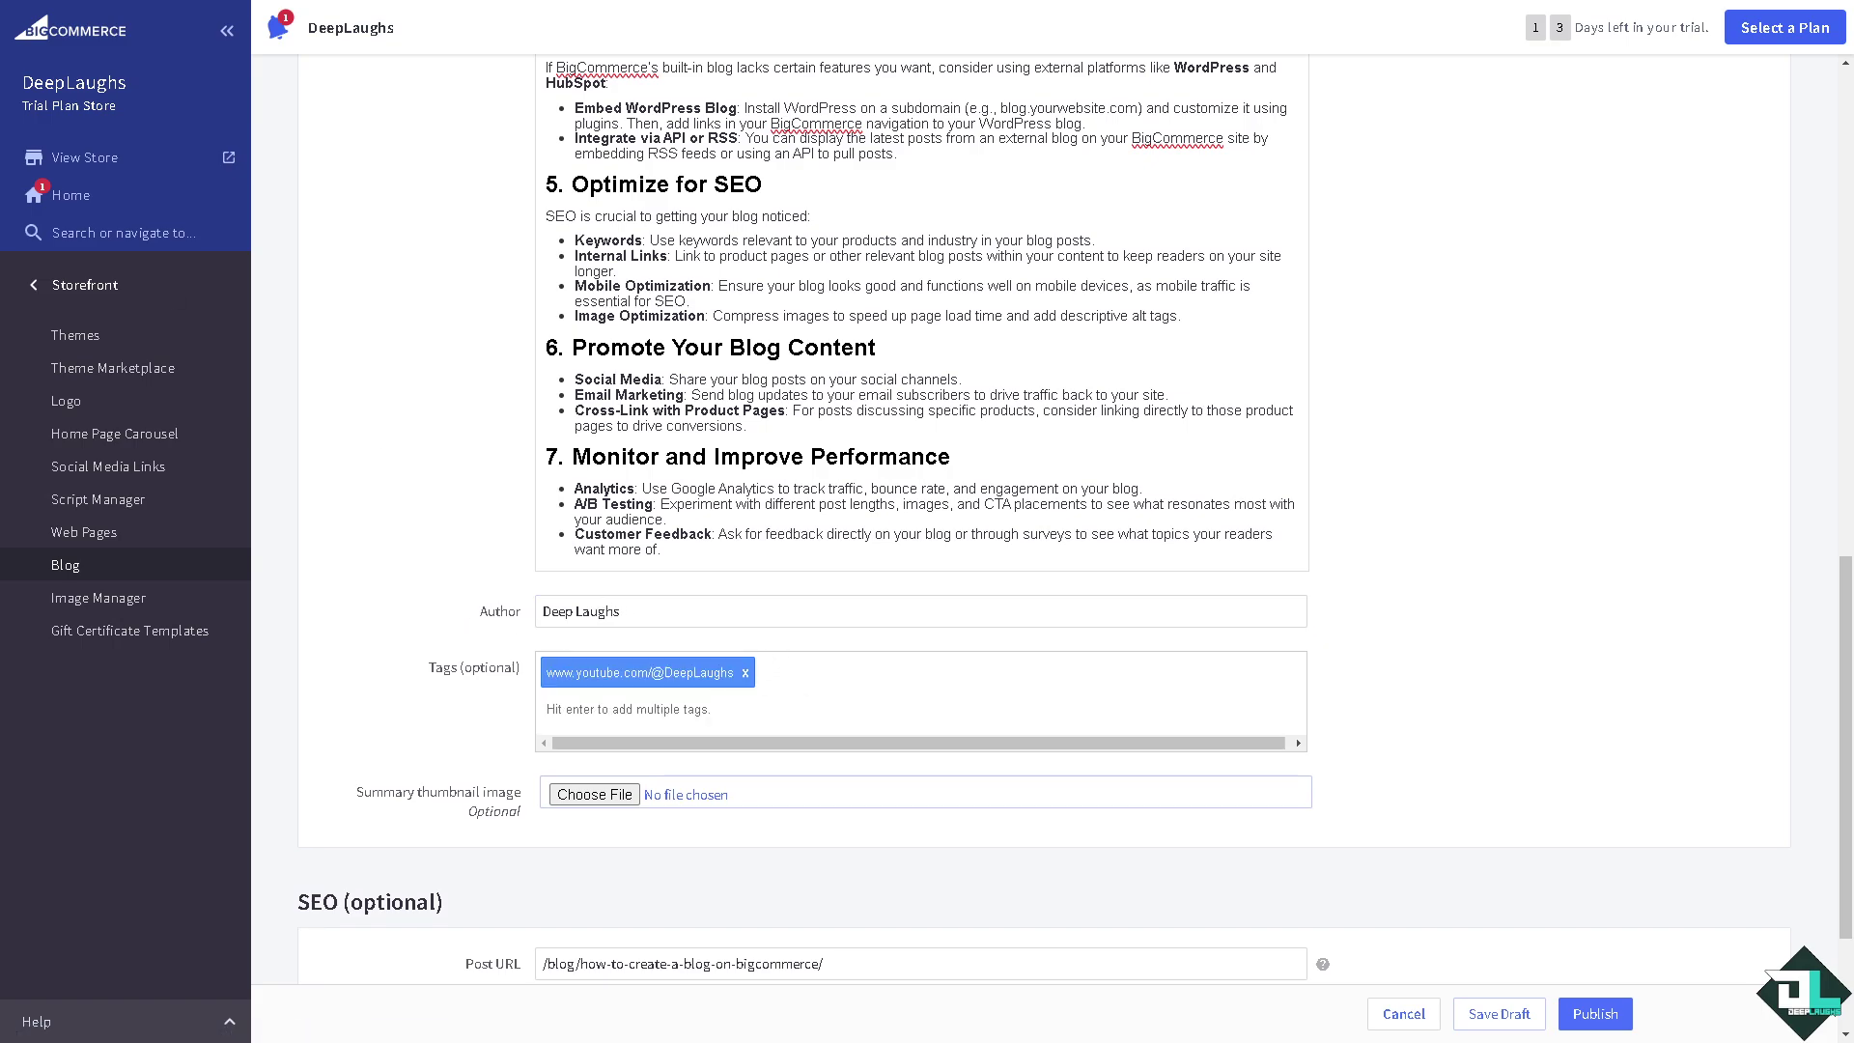
{"action": "type", "text": "How to Create a Blog on Bigcommerce"}
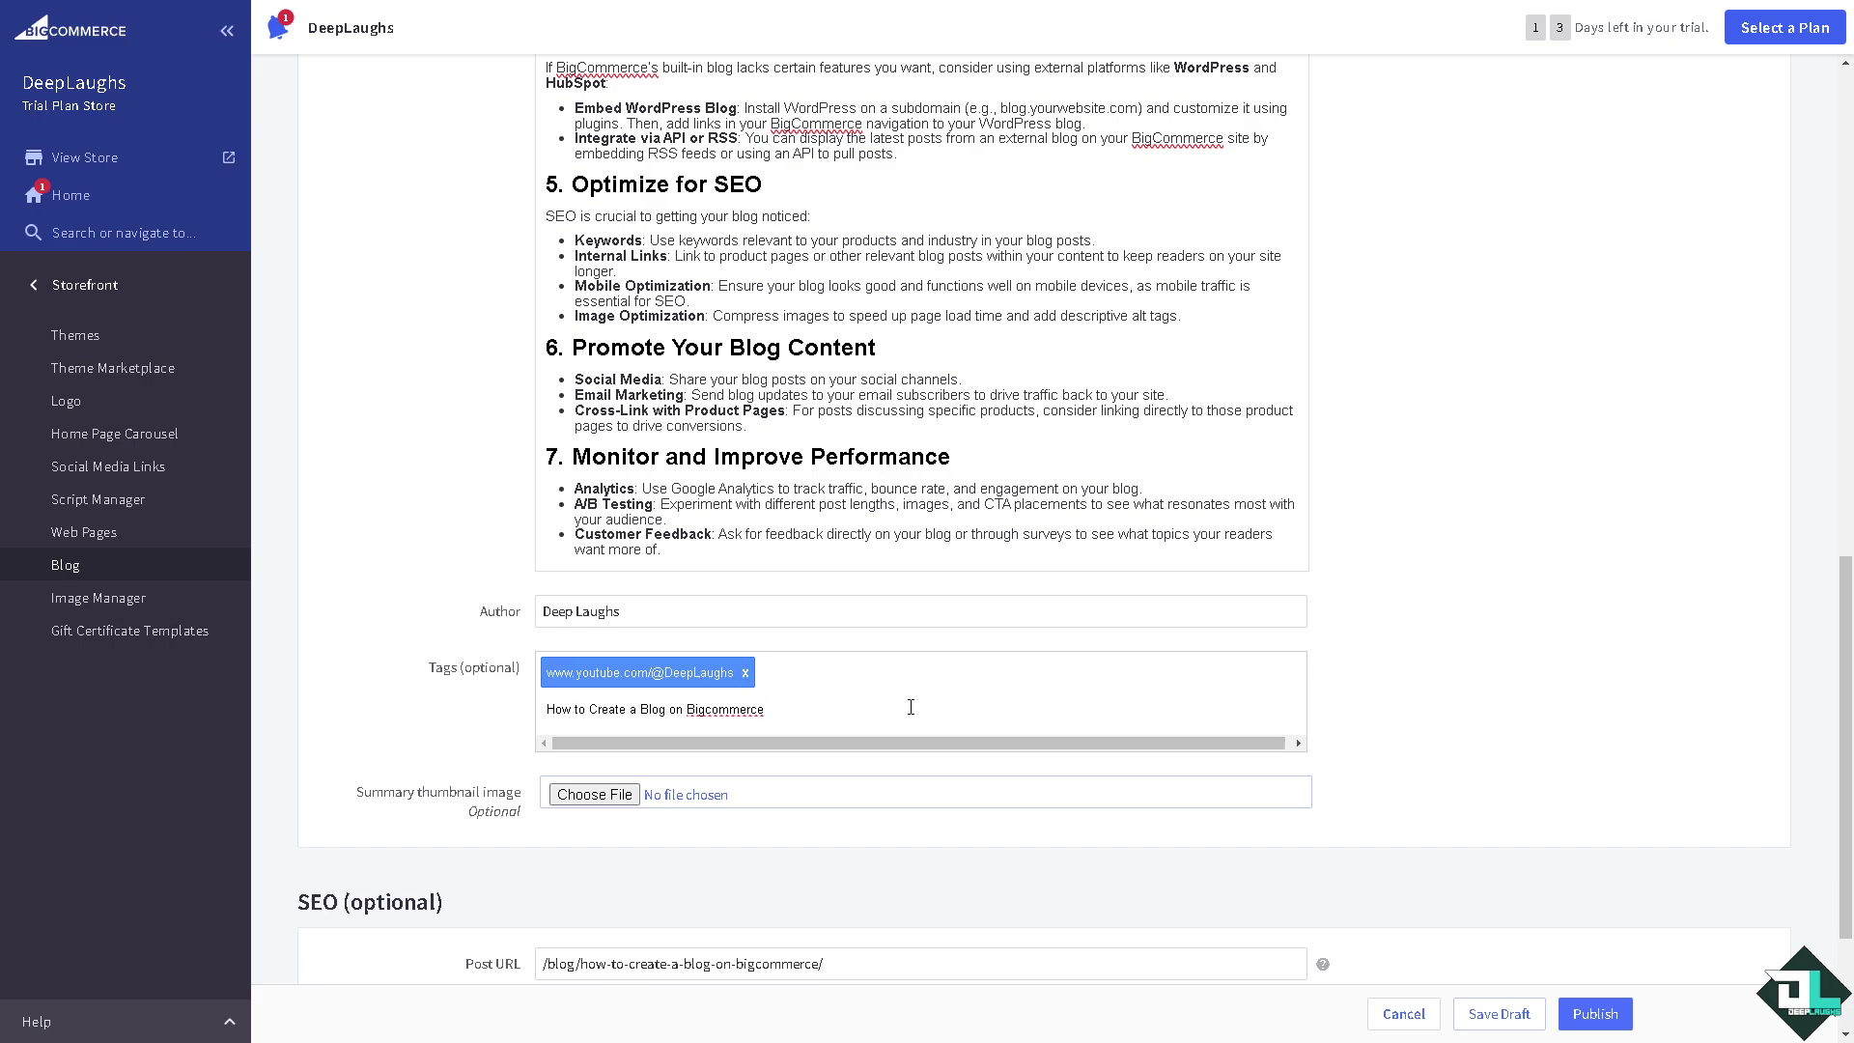
{"action": "key", "text": "Return"}
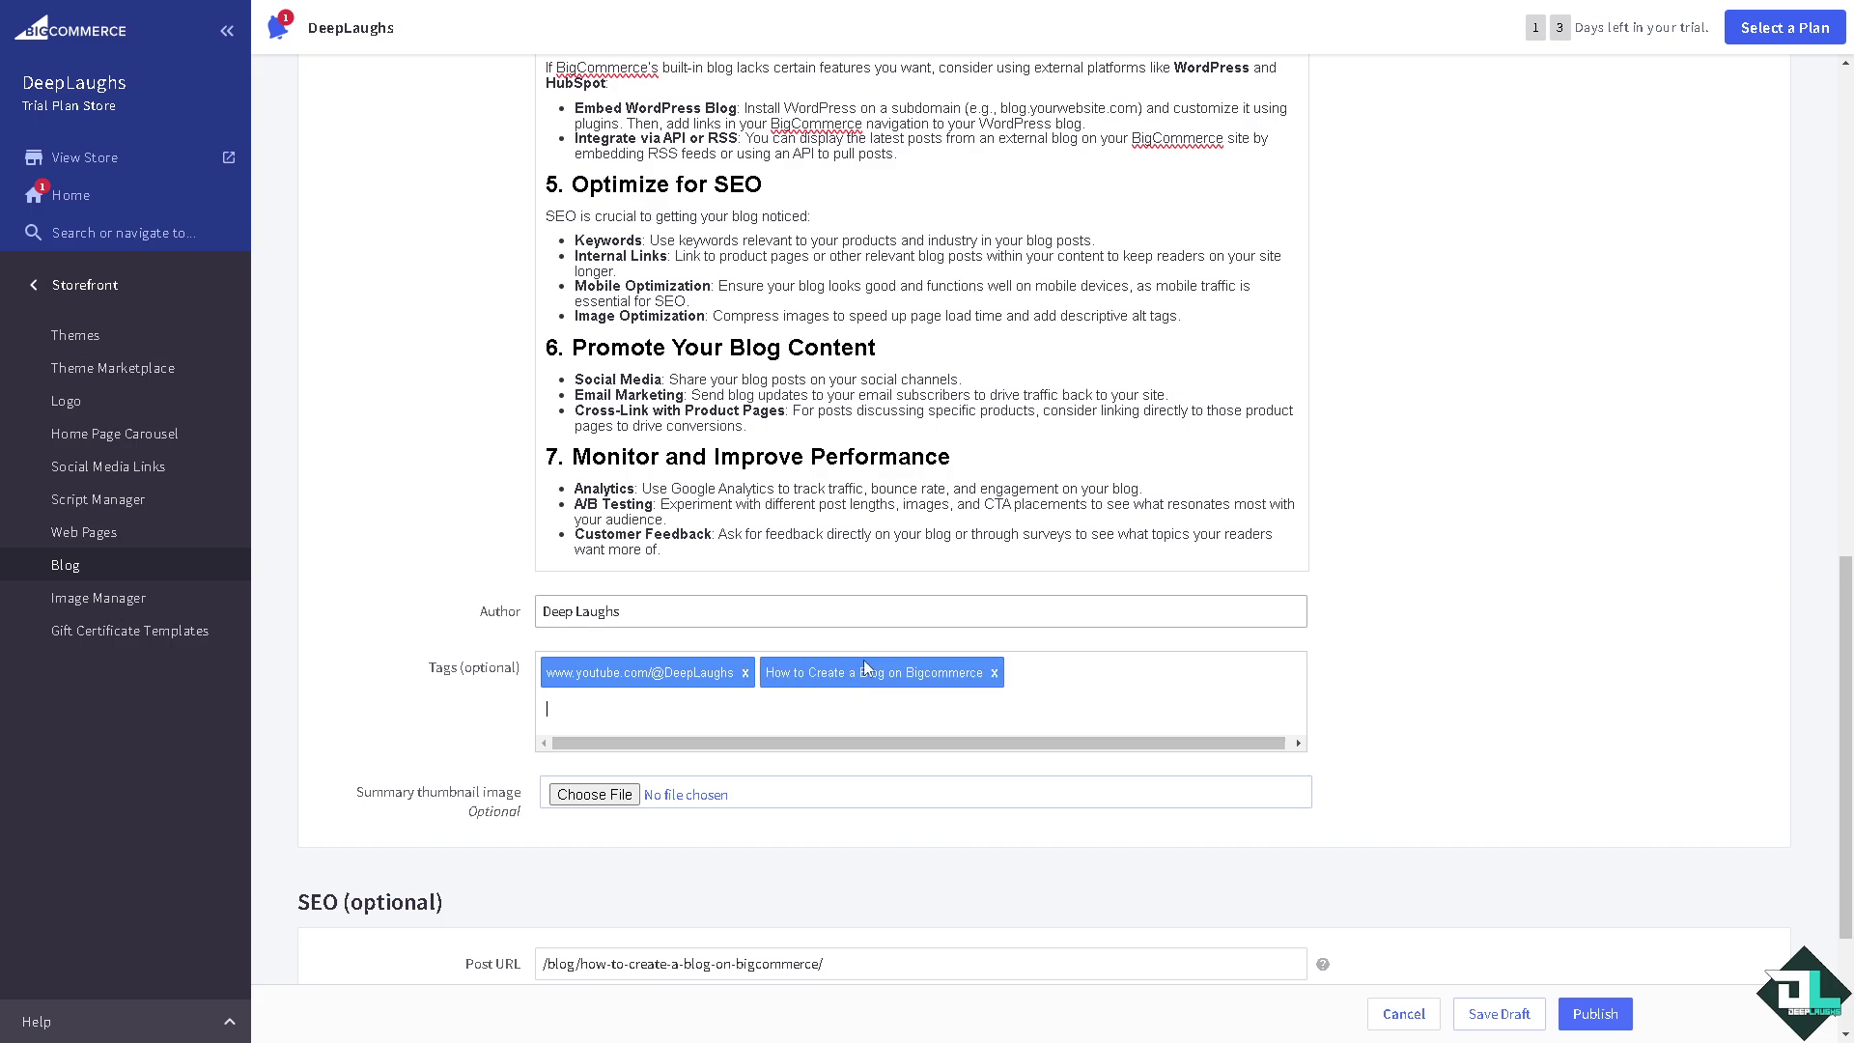
Switch to ChatGPT and submit the prompt "Create Meta Description for Create a Blog for BigCommerce", reusing the earlier prompt's text
{"action": "scroll", "coordinate": [637, 768], "scroll_direction": "down", "scroll_amount": 2}
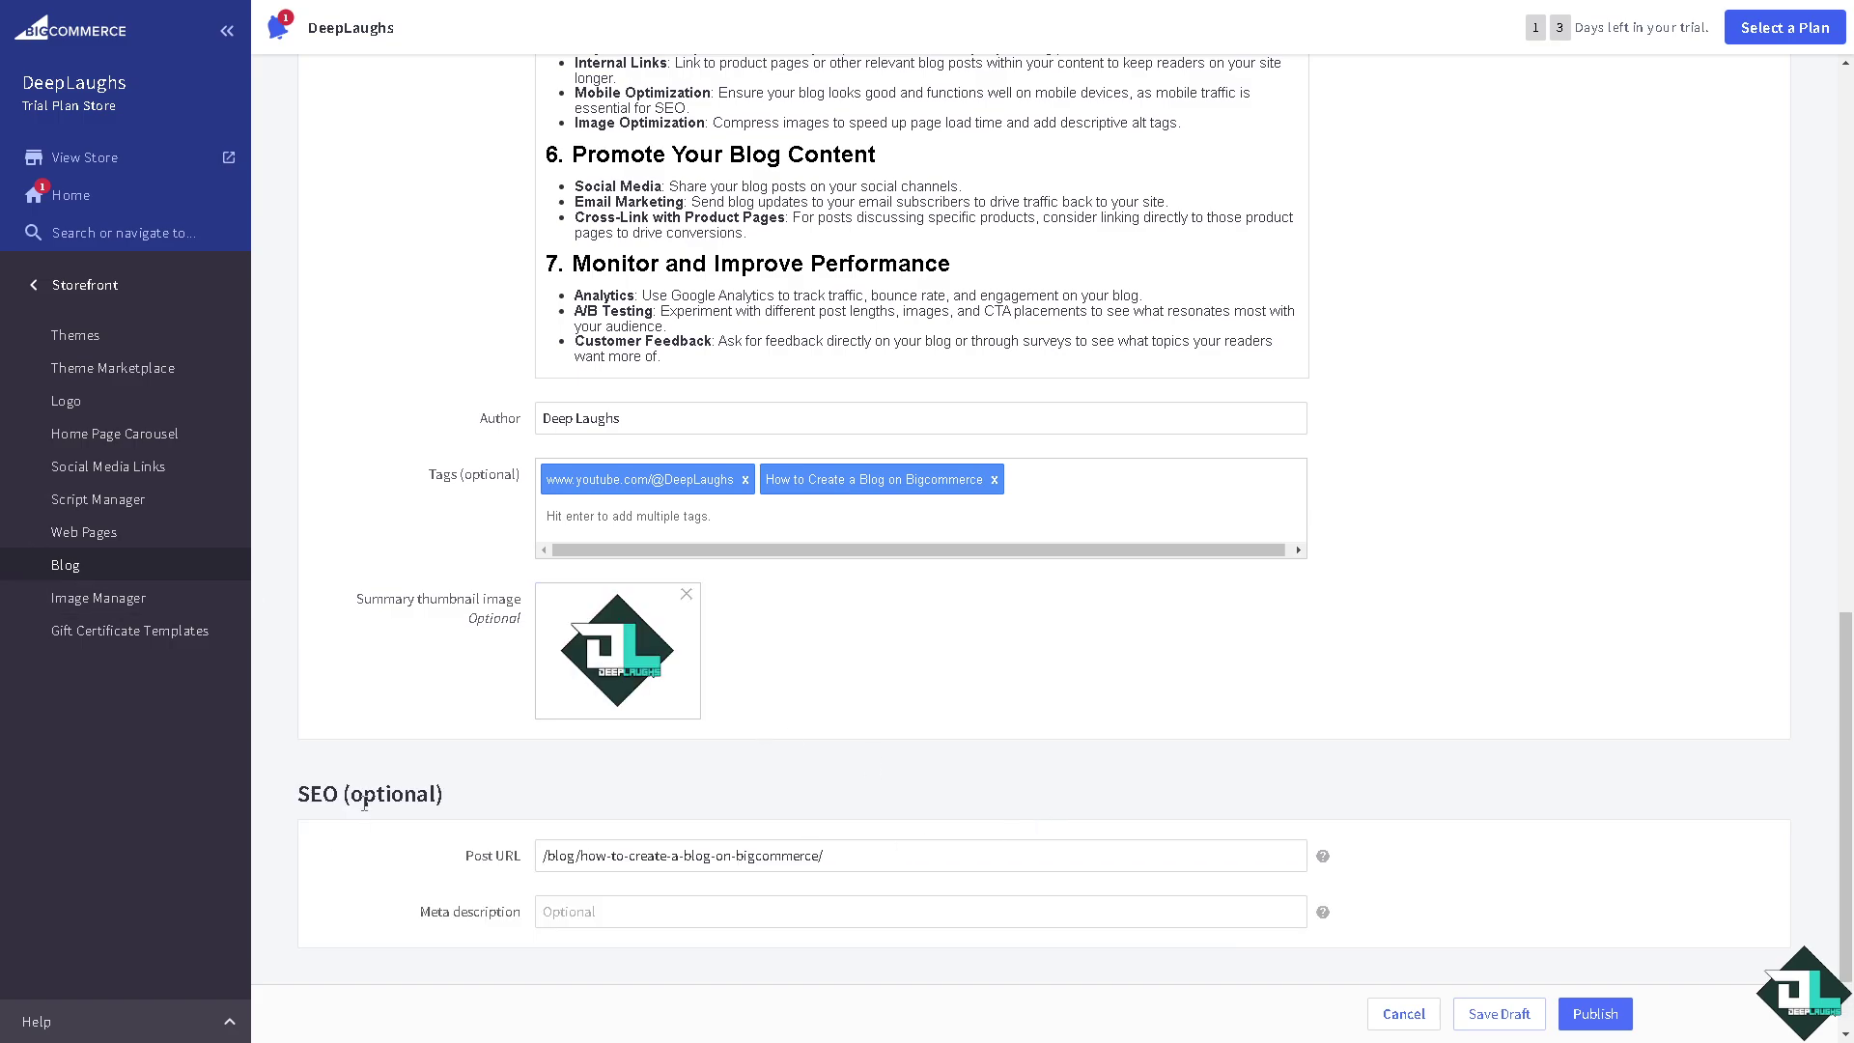
{"action": "scroll", "coordinate": [376, 794], "scroll_direction": "down", "scroll_amount": 1}
{"action": "left_click", "coordinate": [526, 818]}
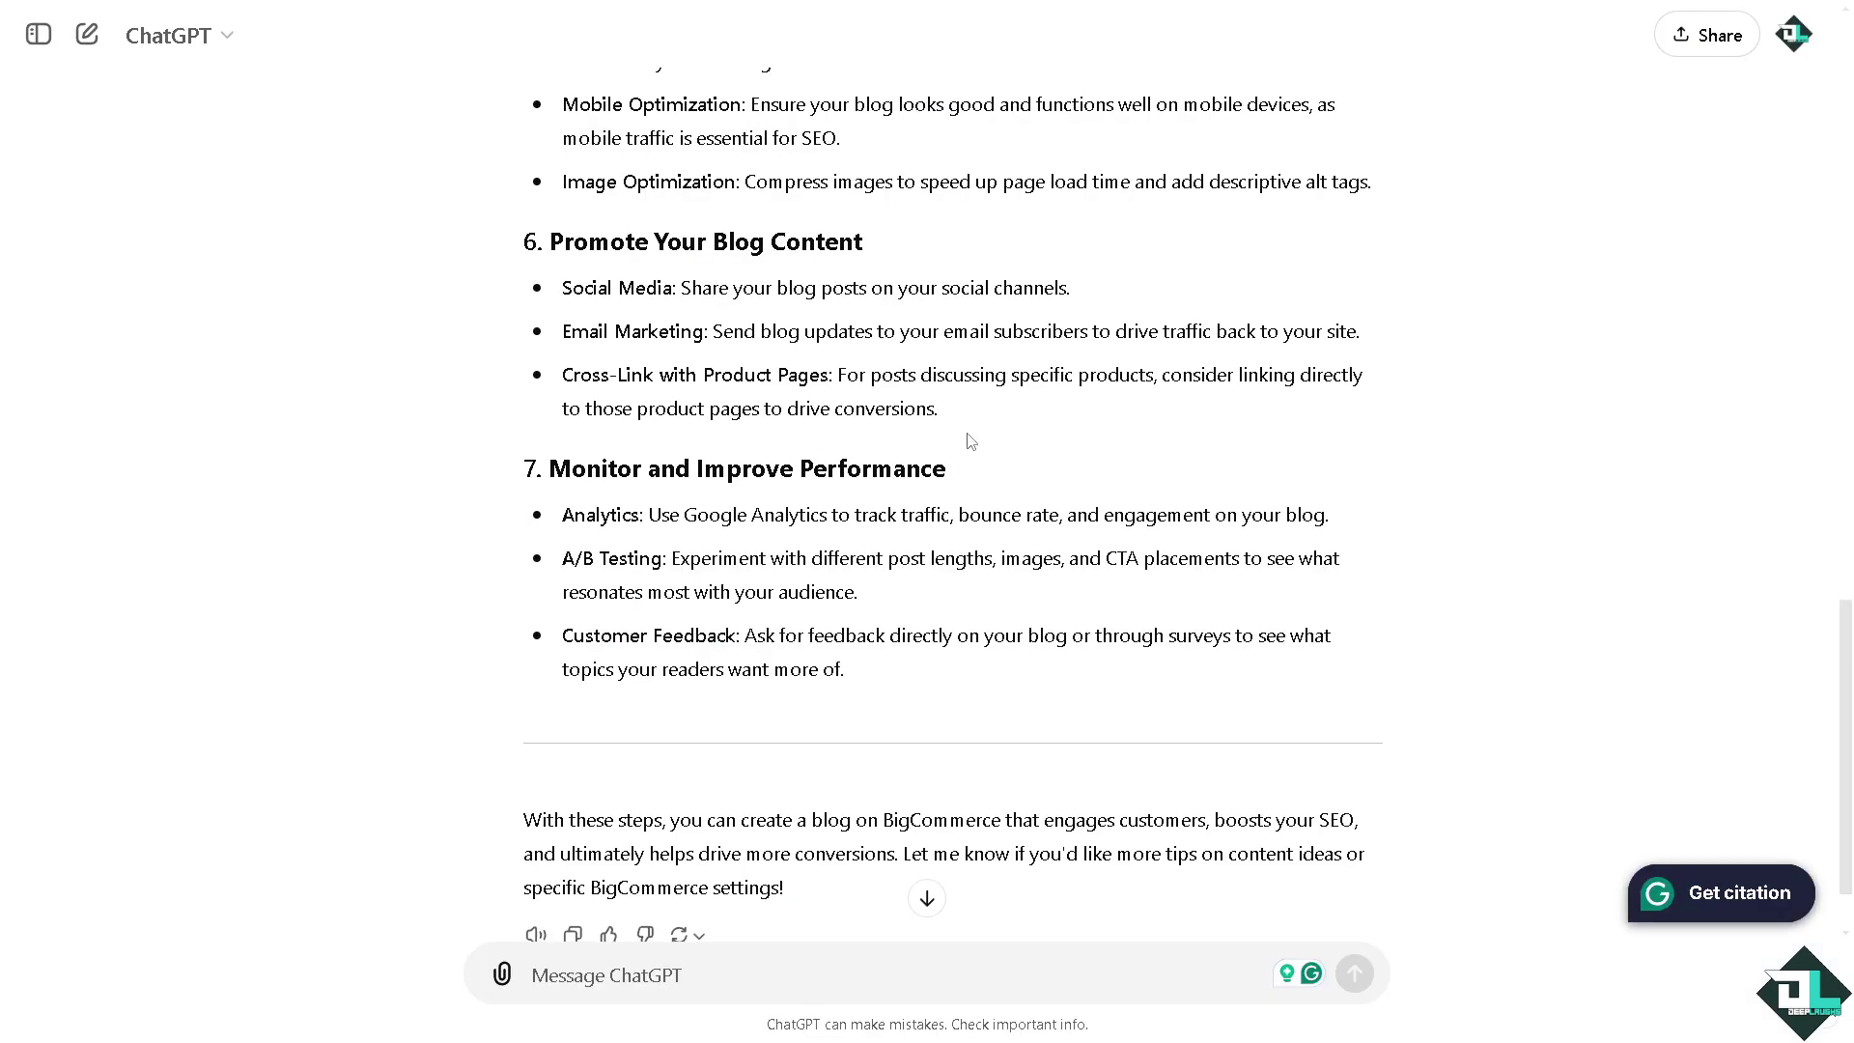
{"action": "scroll", "coordinate": [998, 441], "scroll_direction": "up", "scroll_amount": 10}
{"action": "scroll", "coordinate": [998, 441], "scroll_direction": "up", "scroll_amount": 7}
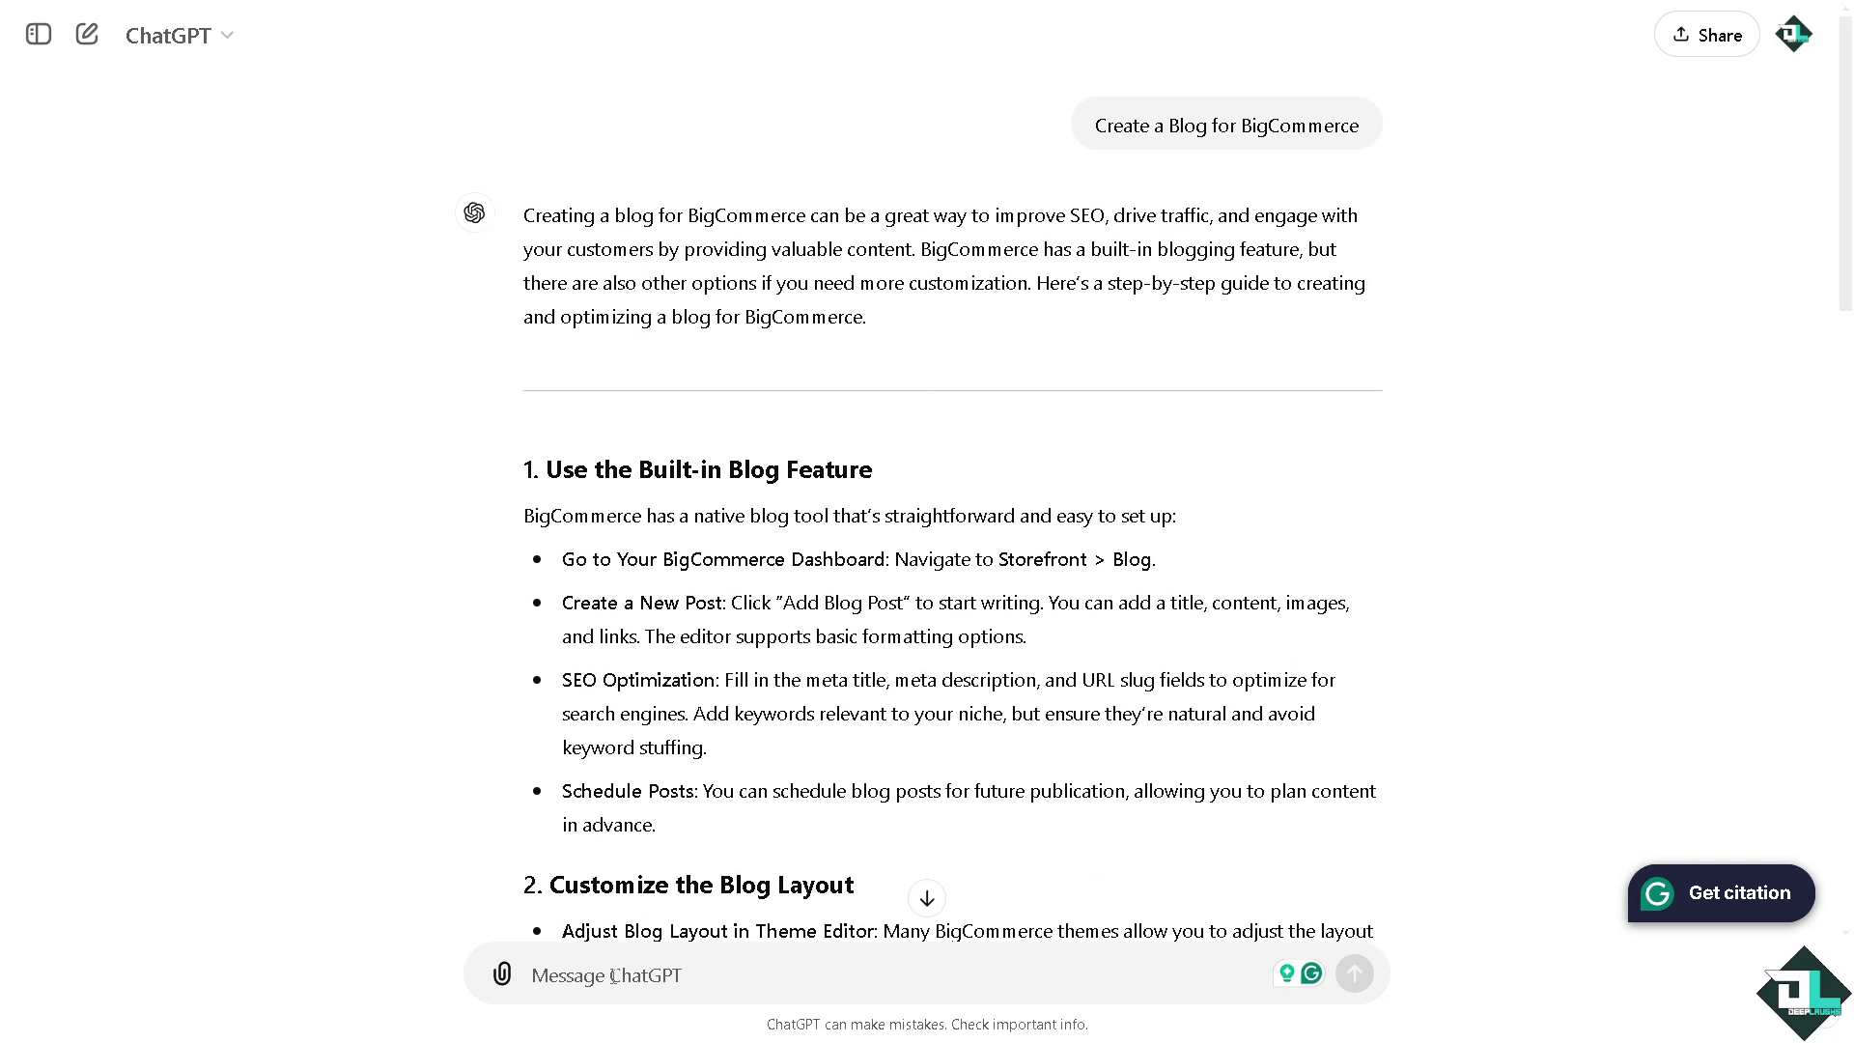
{"action": "type", "text": "Creat"}
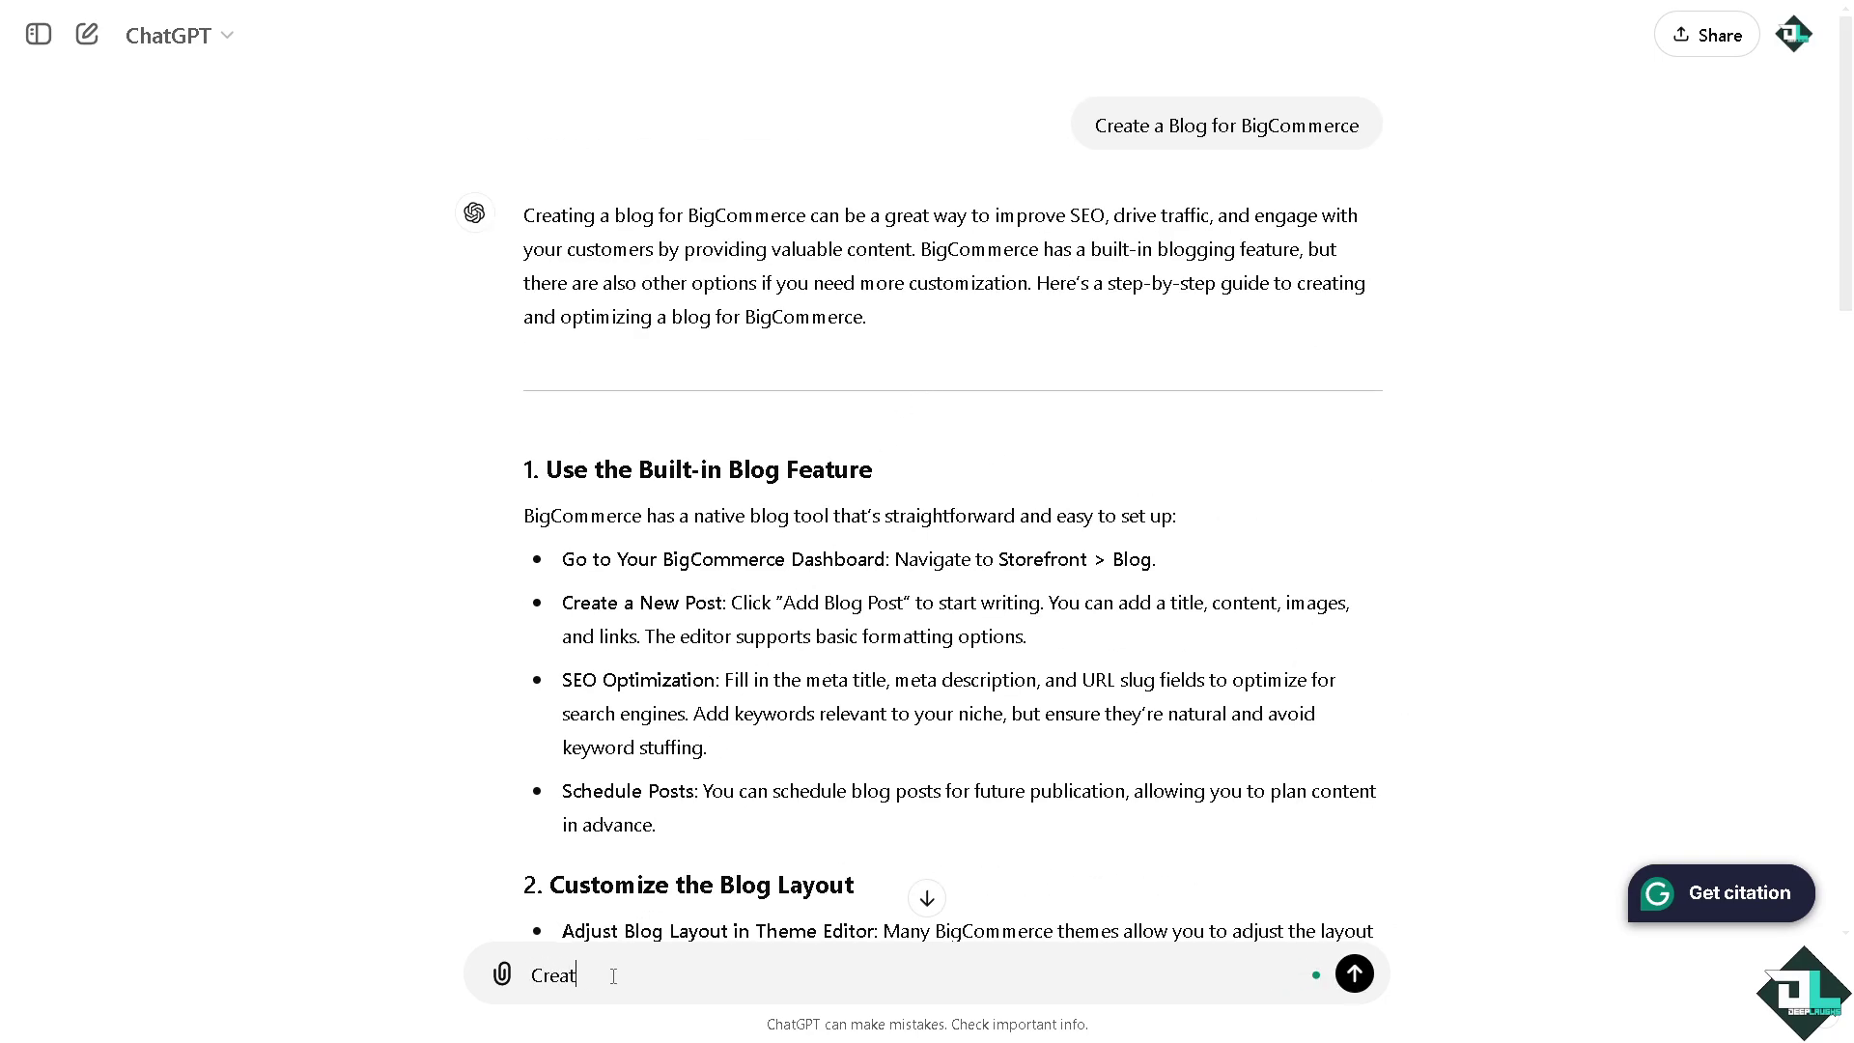
{"action": "type", "text": "e Meta Desc"}
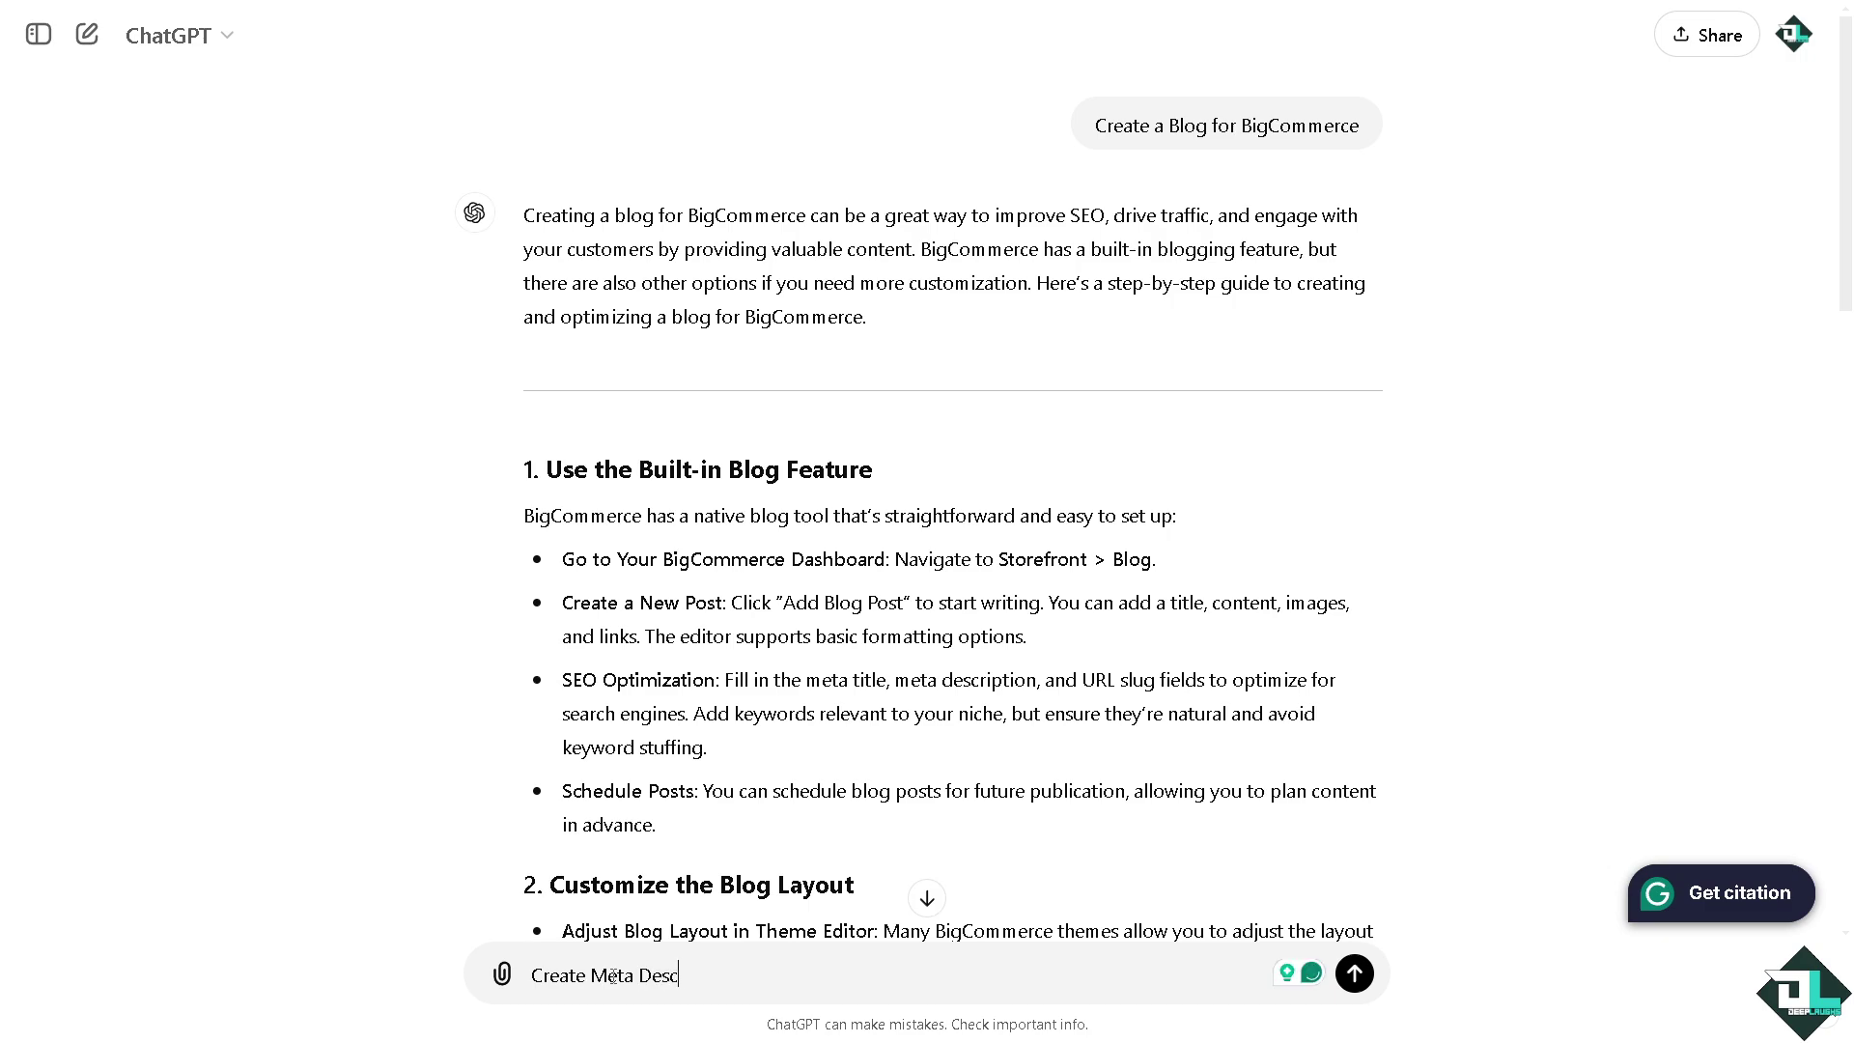
{"action": "type", "text": "ription for"}
{"action": "left_click_drag", "start_coordinate": [1102, 128], "coordinate": [1372, 130]}
{"action": "key", "text": "ctrl+c"}
{"action": "left_click", "coordinate": [862, 966]}
{"action": "key", "text": "ctrl+v"}
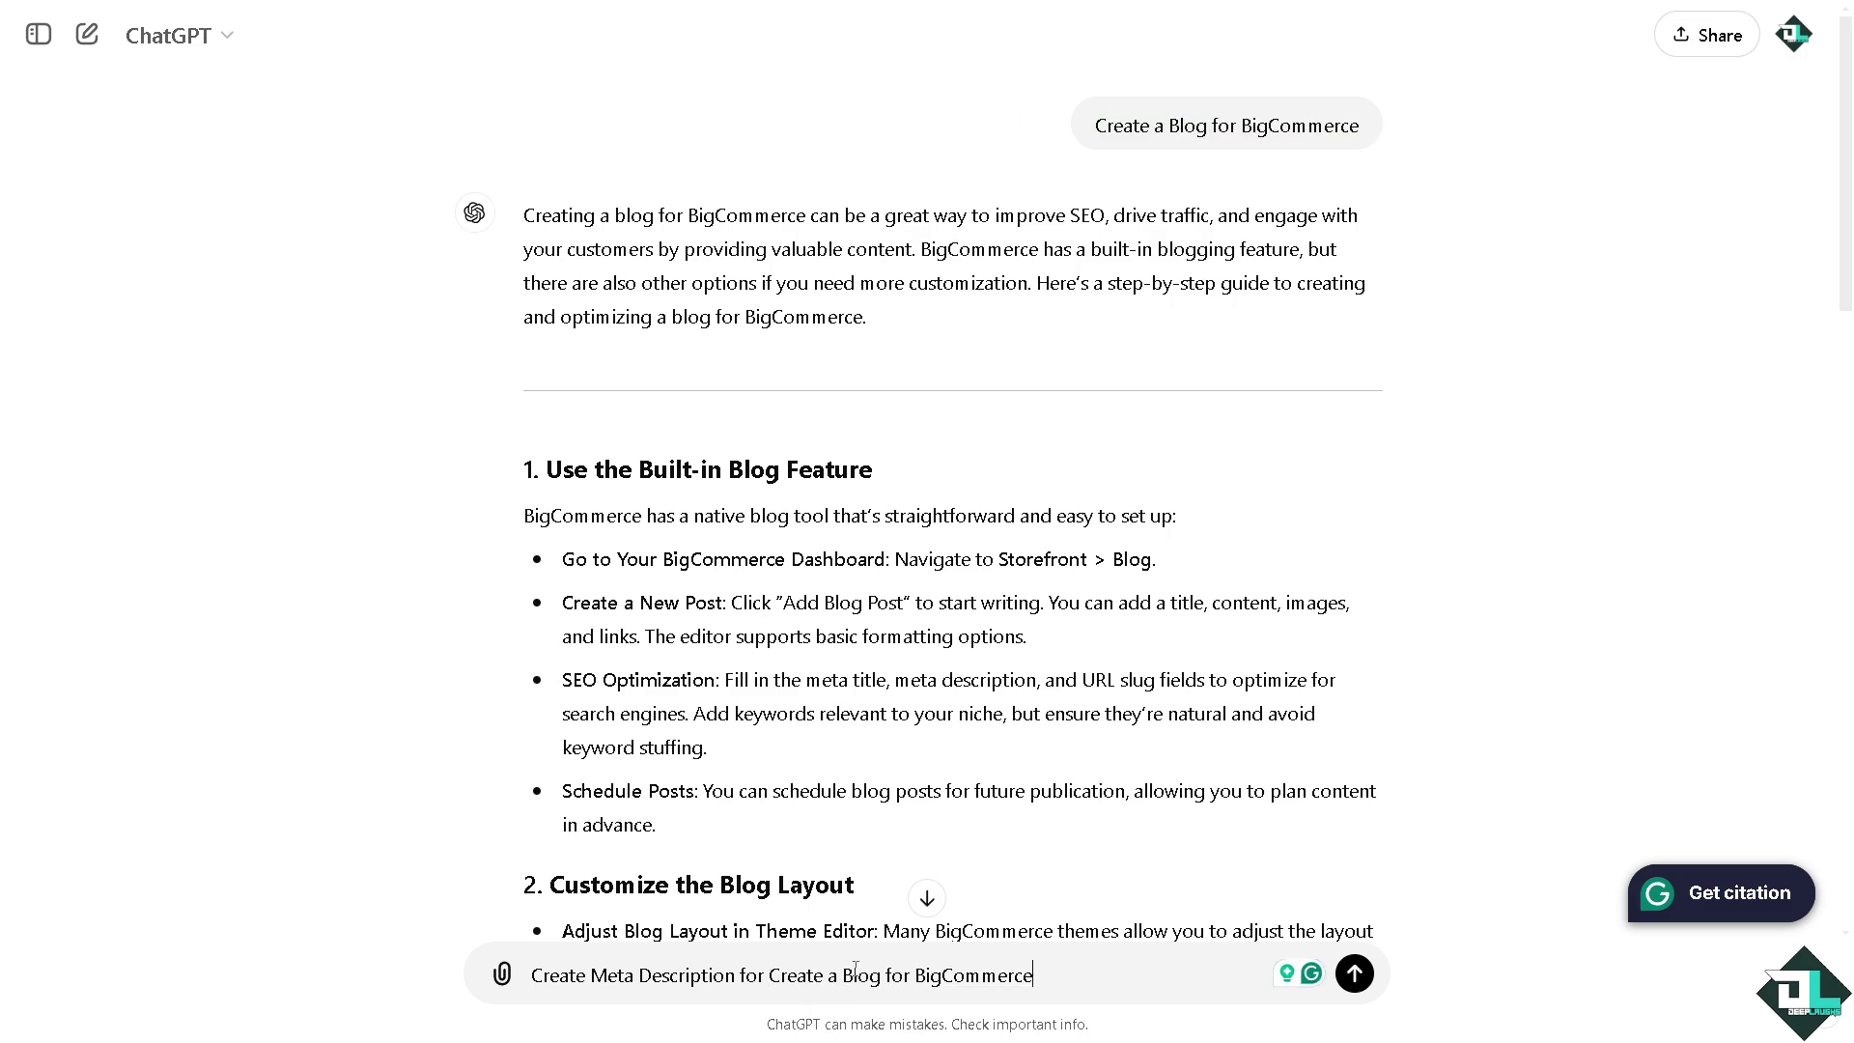
{"action": "key", "text": "Return"}
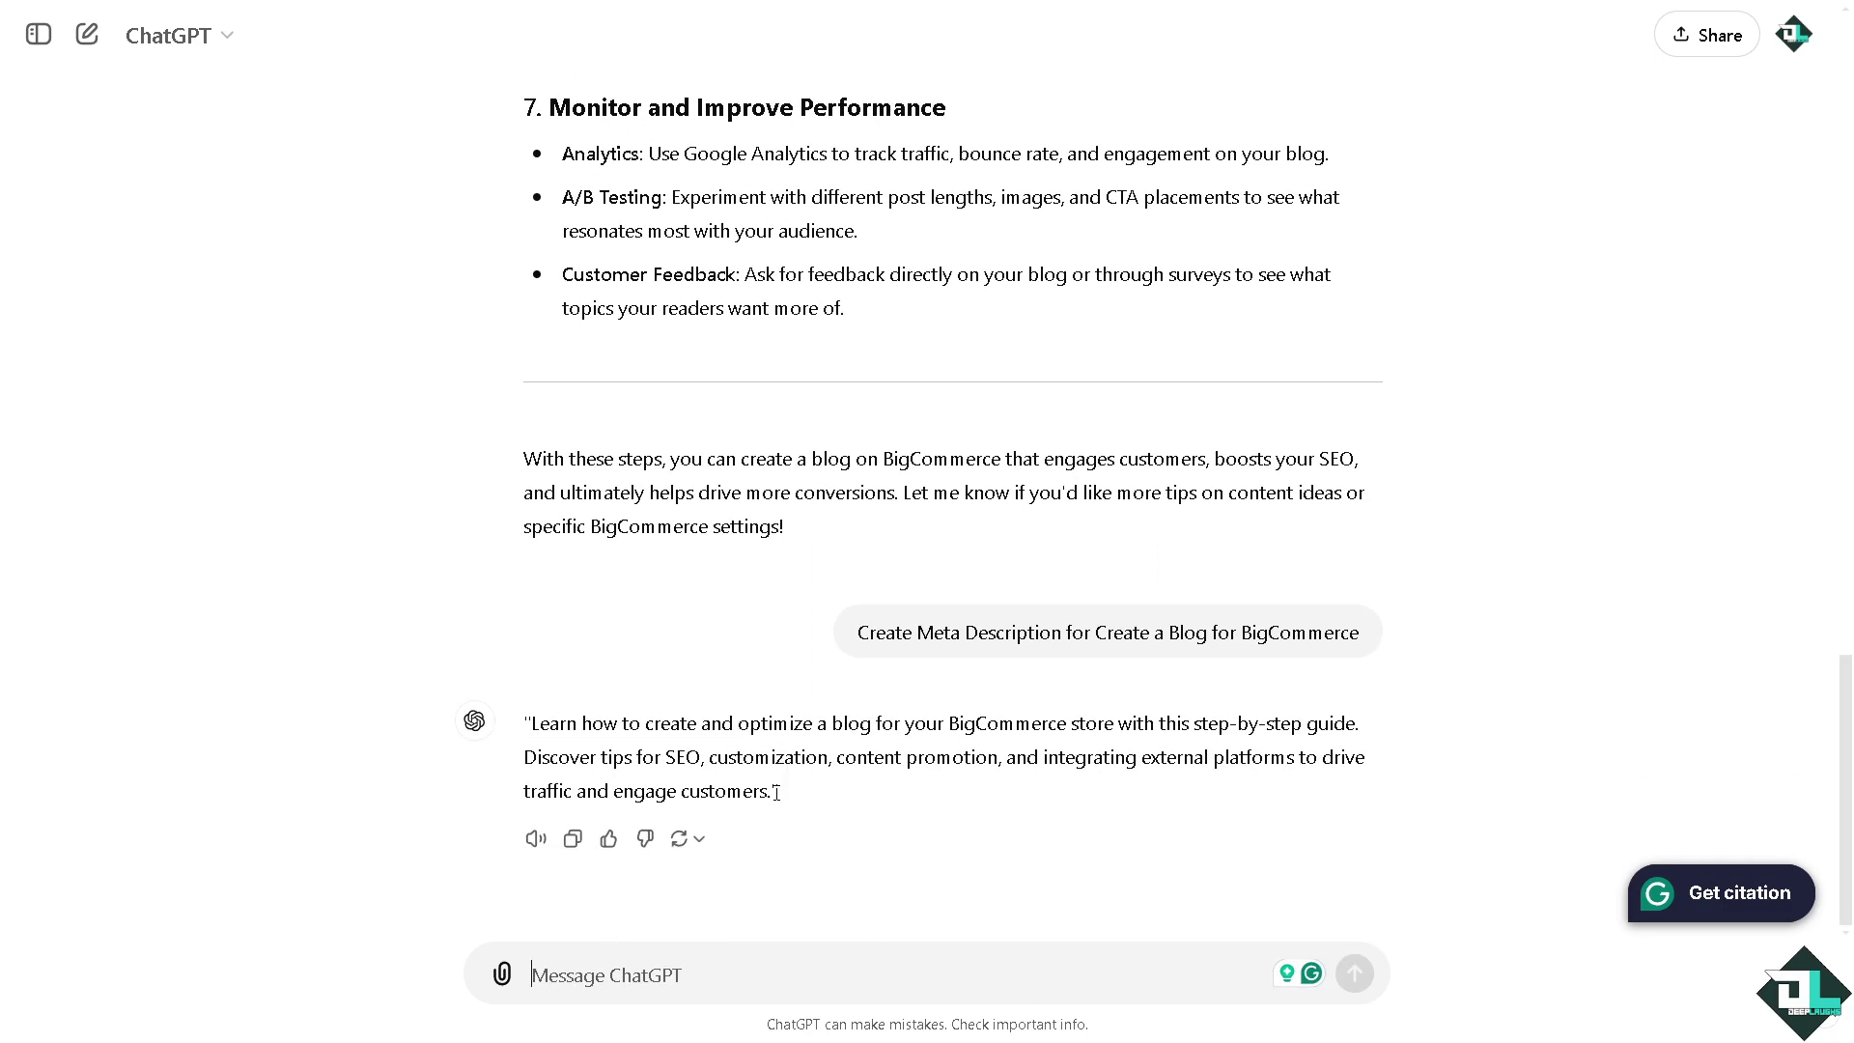
Copy ChatGPT's generated description without its opening quotation mark into the BigCommerce post's meta description and publish the post
{"action": "left_click_drag", "start_coordinate": [776, 792], "coordinate": [534, 716]}
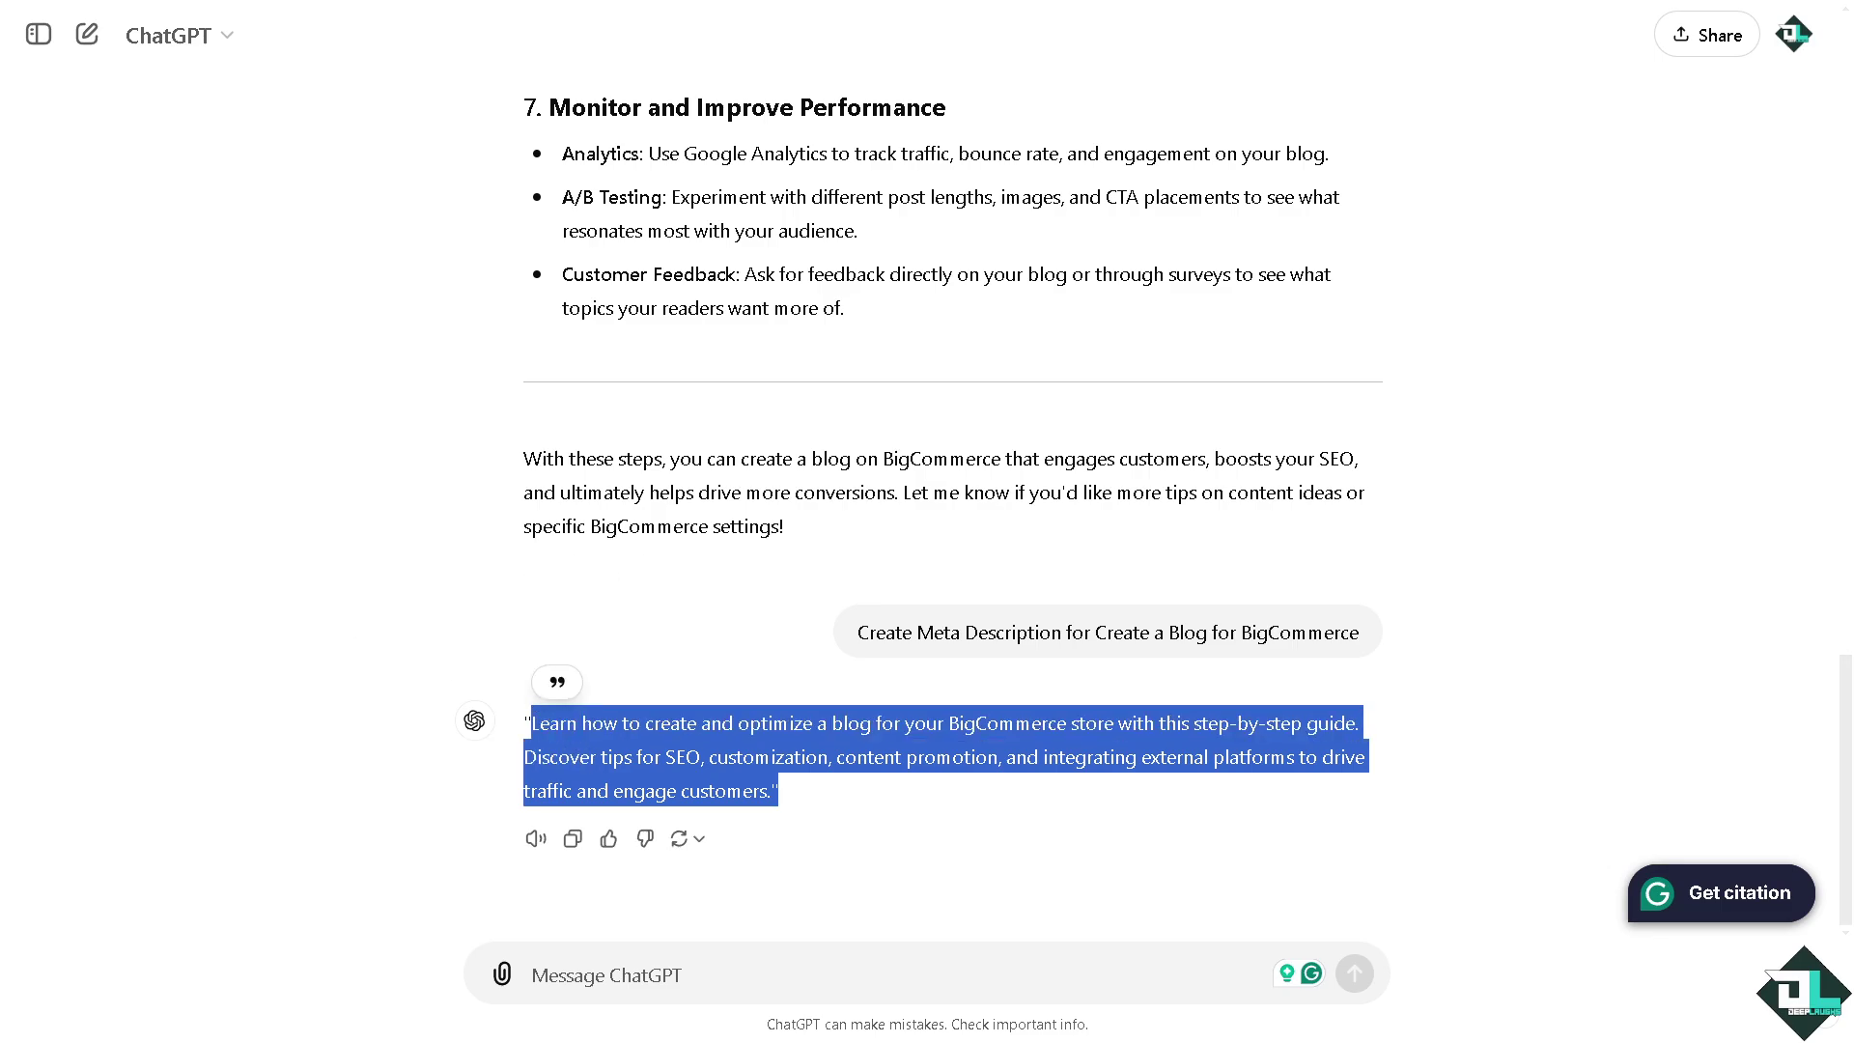
{"action": "key", "text": "ctrl+c"}
{"action": "key", "text": "alt+Tab"}
{"action": "left_click", "coordinate": [634, 814]}
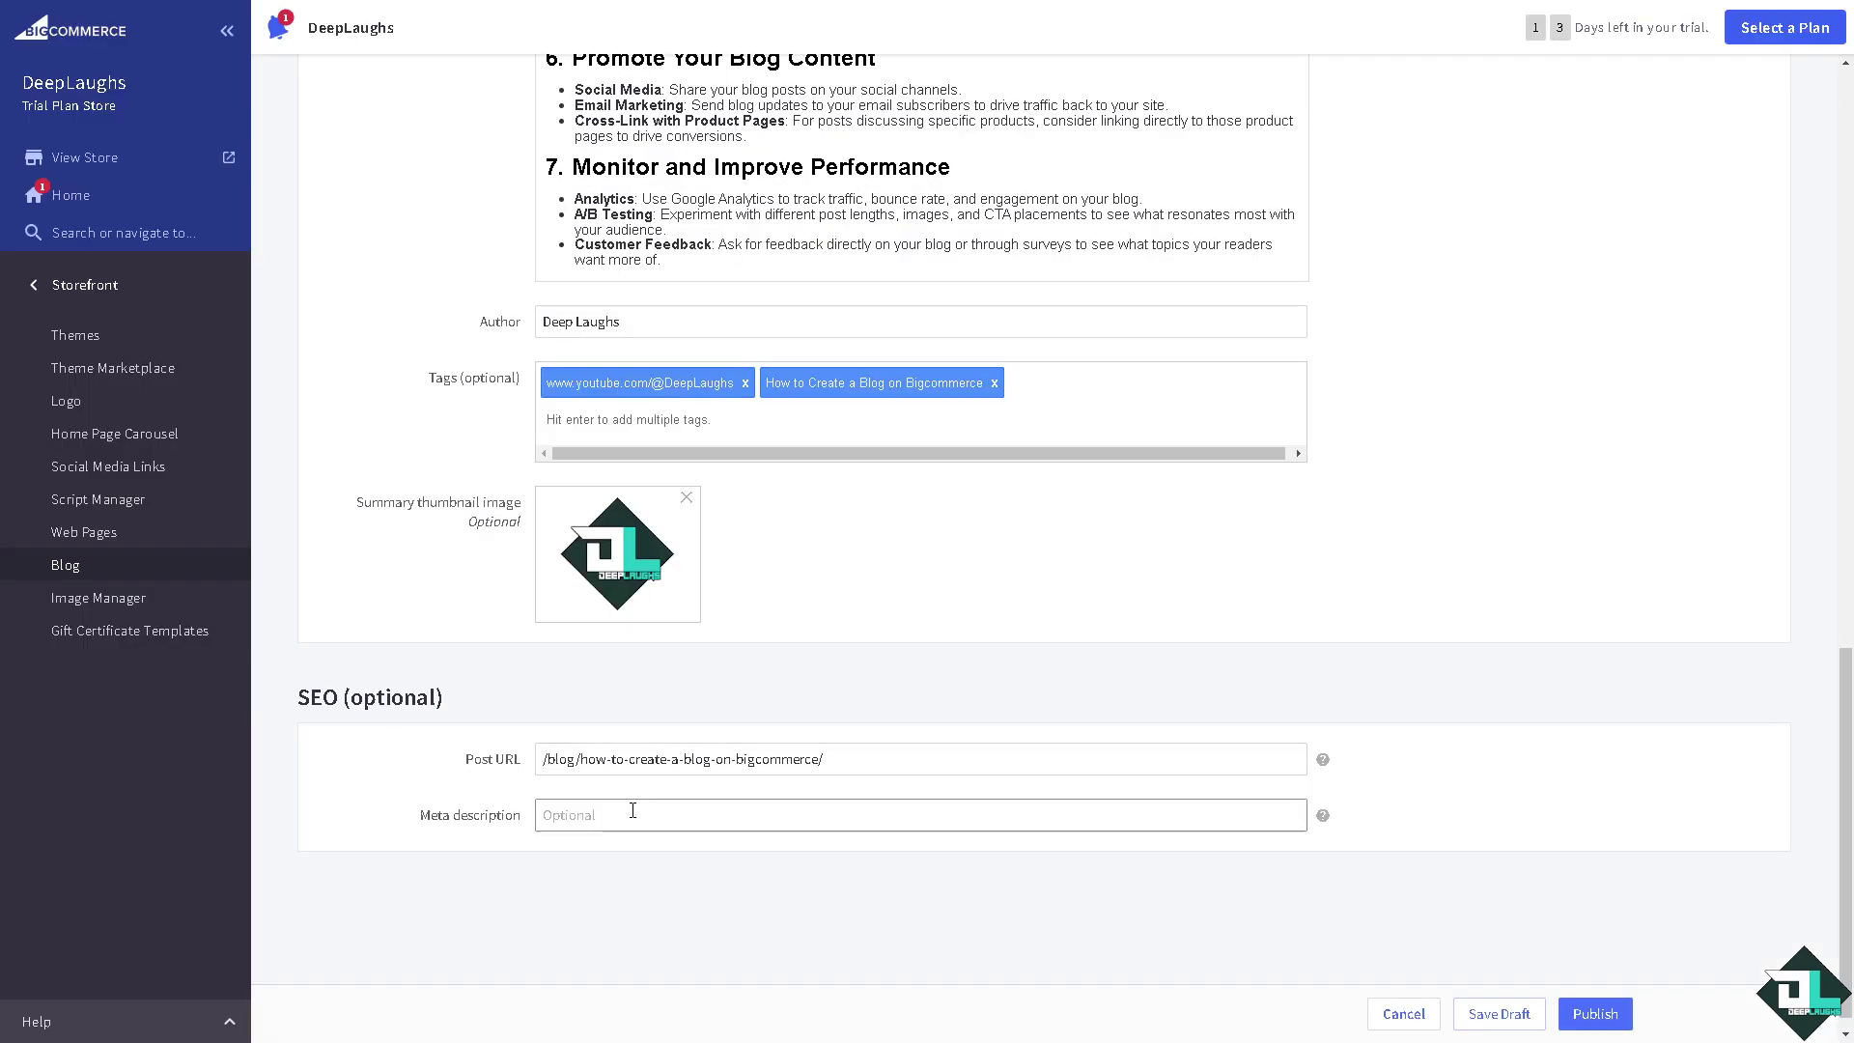
{"action": "key", "text": "ctrl+v"}
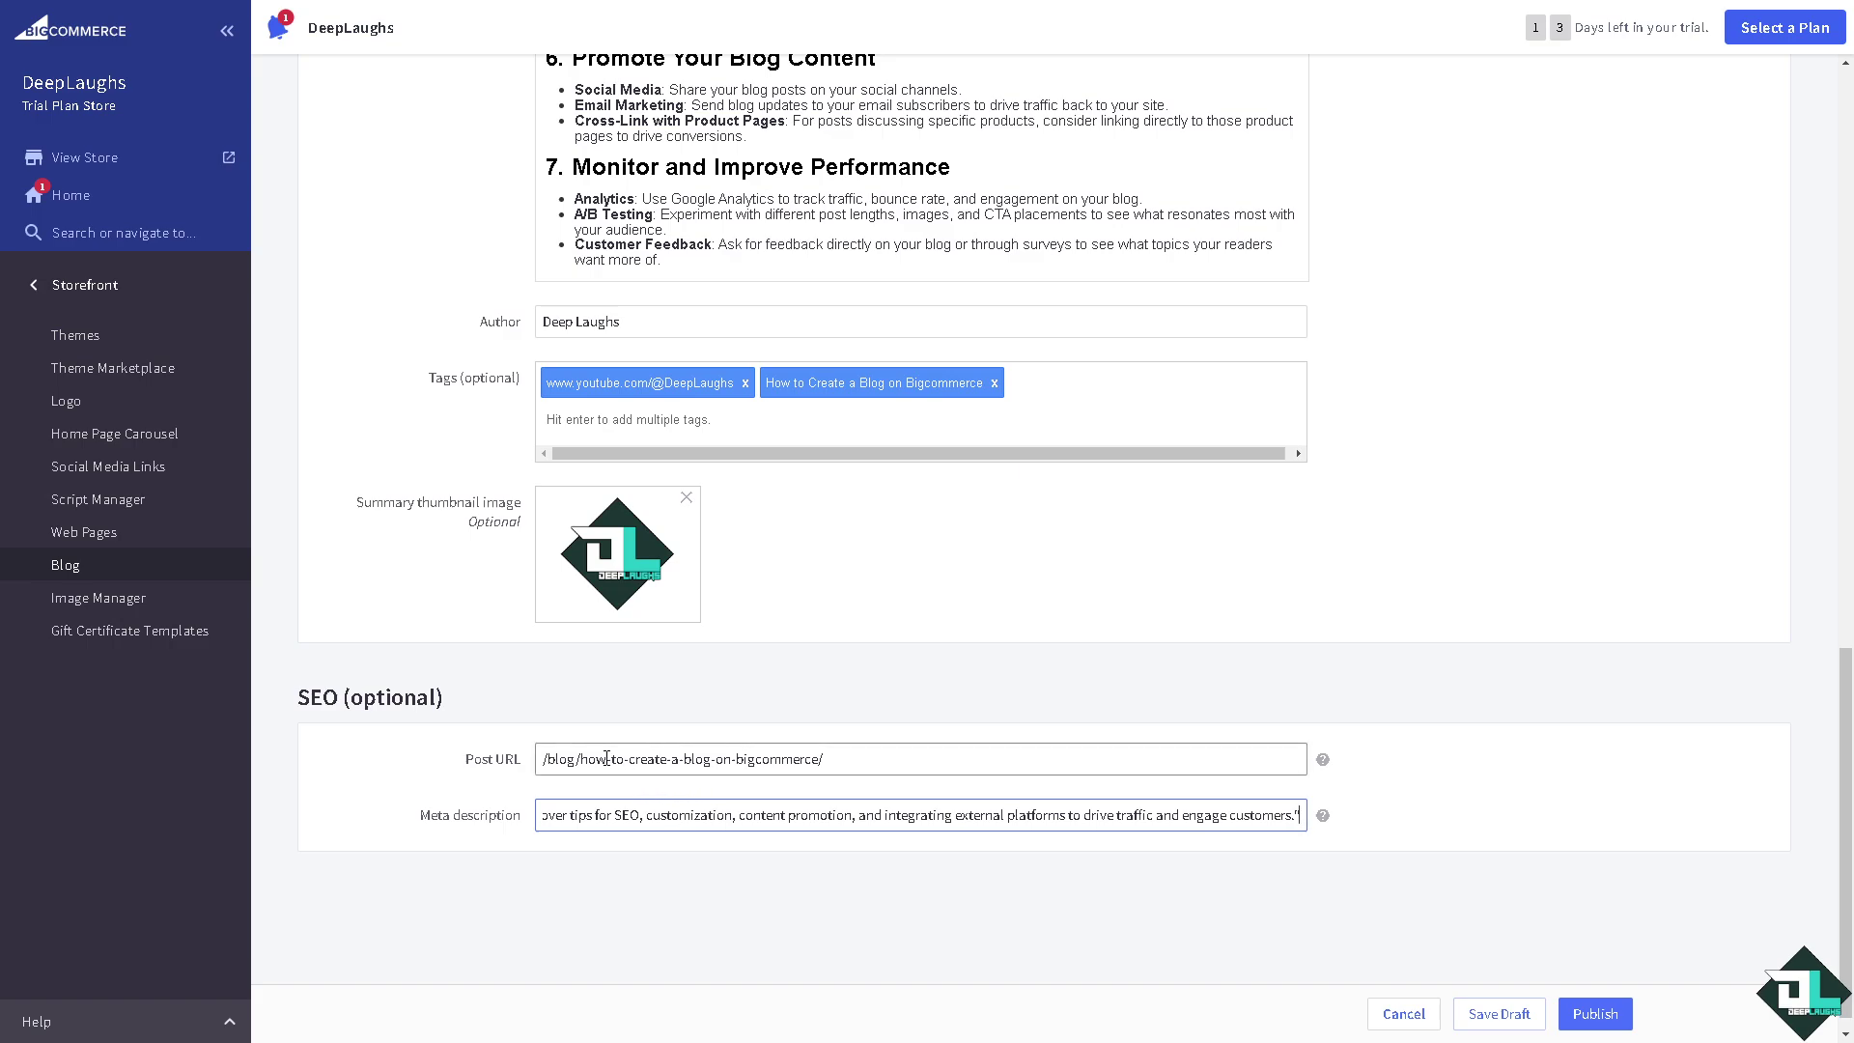
{"action": "scroll", "coordinate": [1593, 731], "scroll_direction": "down", "scroll_amount": 1}
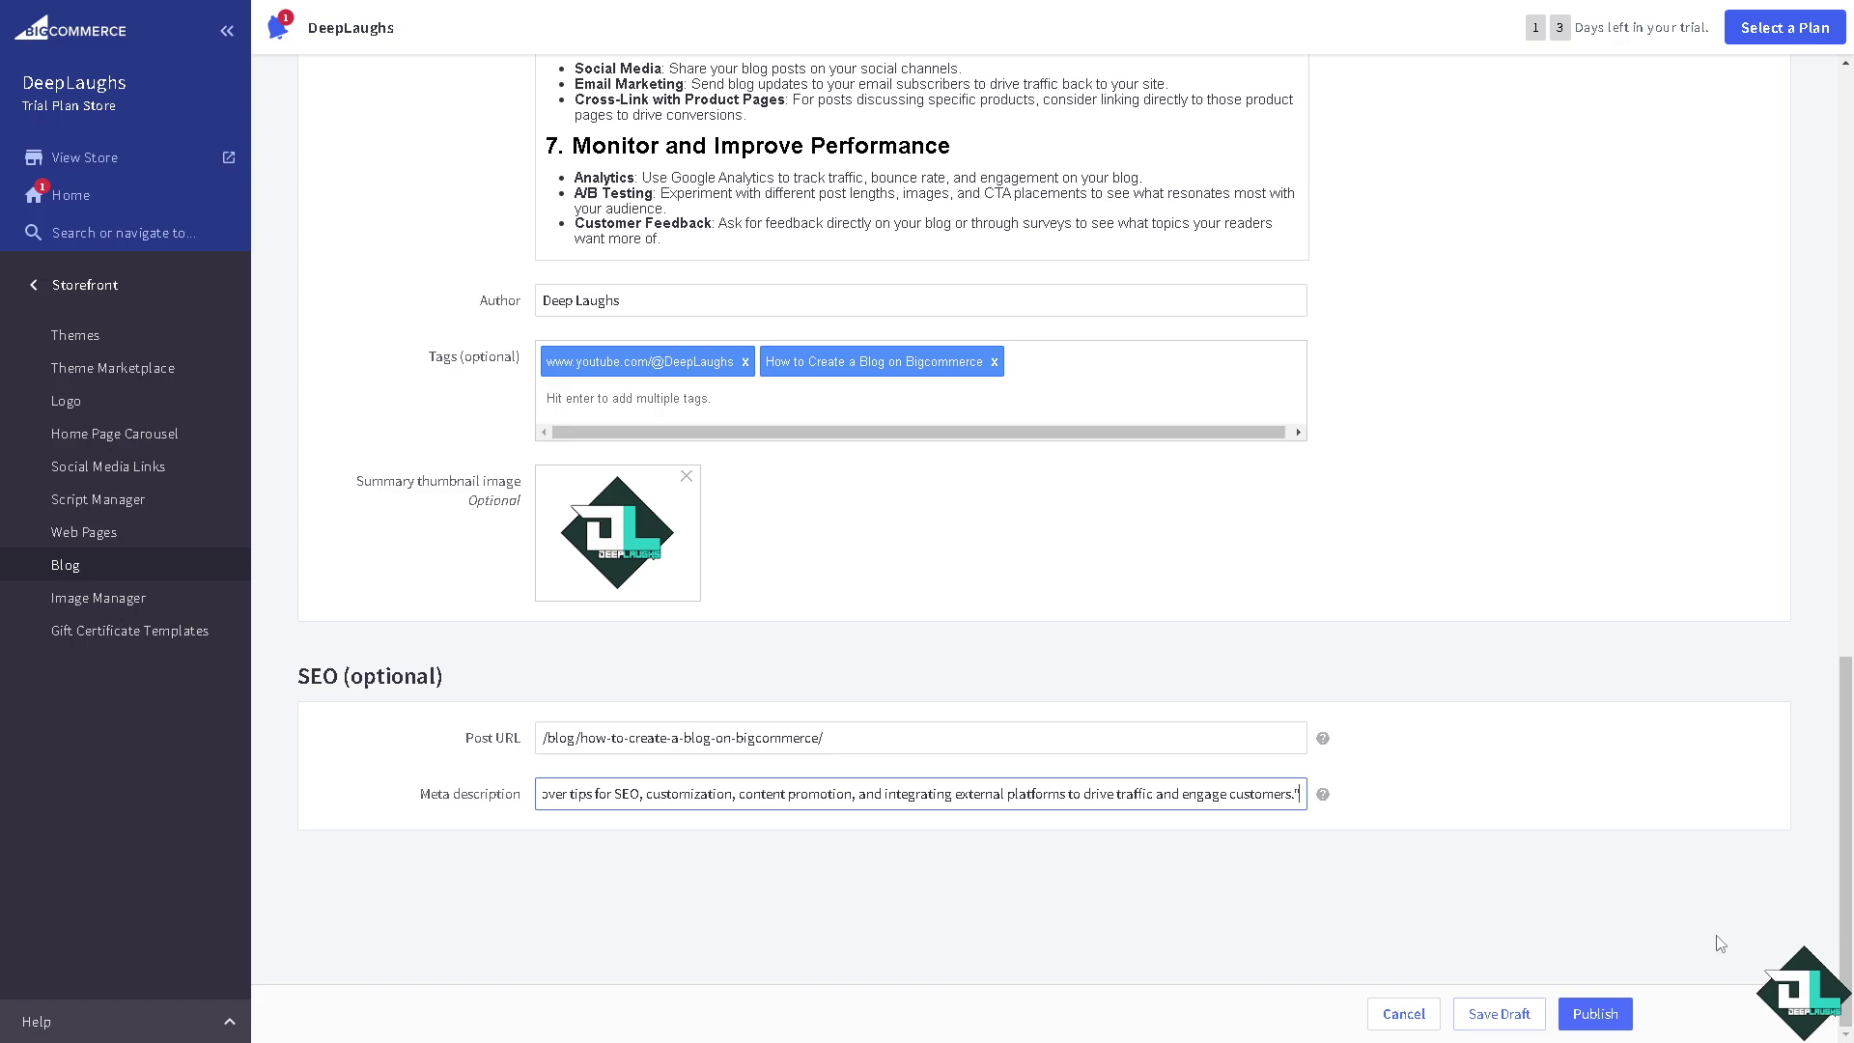
{"action": "left_click", "coordinate": [1593, 1016]}
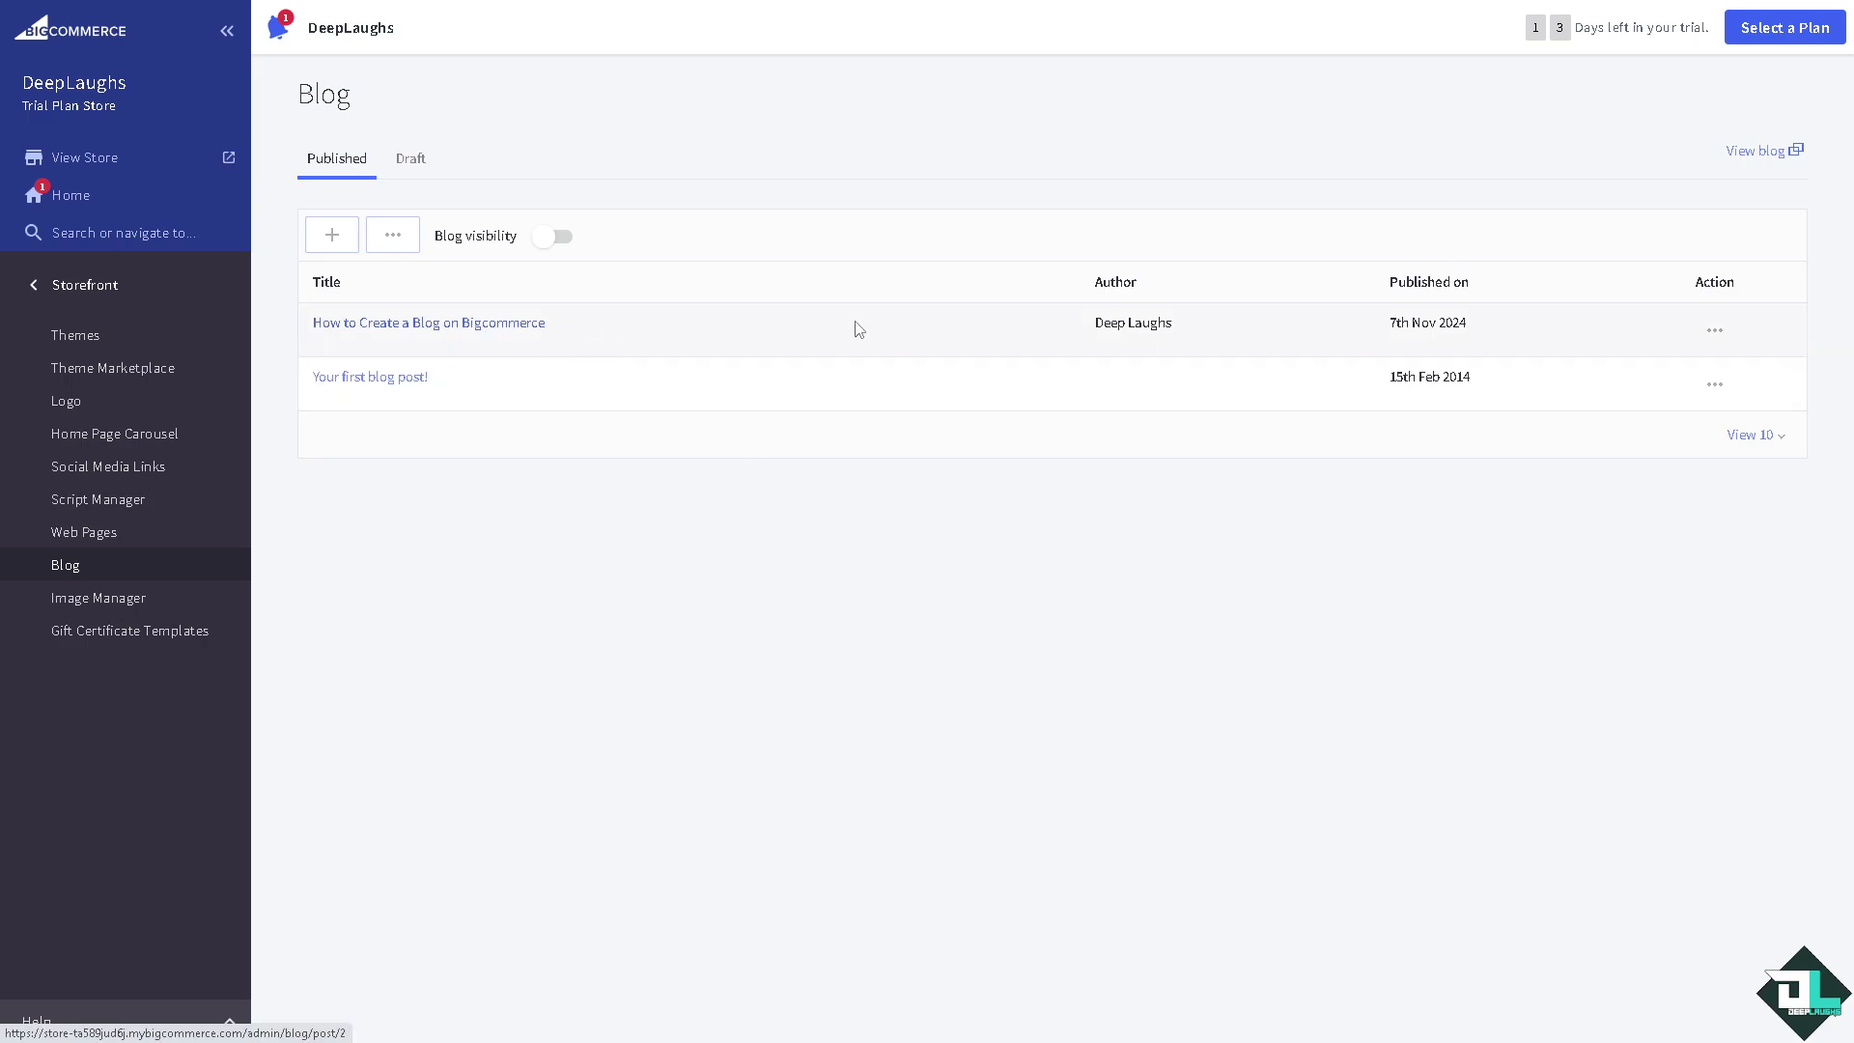
View the "How to Create a Blog on Bigcommerce" post on the storefront and complete the robot check on the preview code page
{"action": "left_click", "coordinate": [1707, 341]}
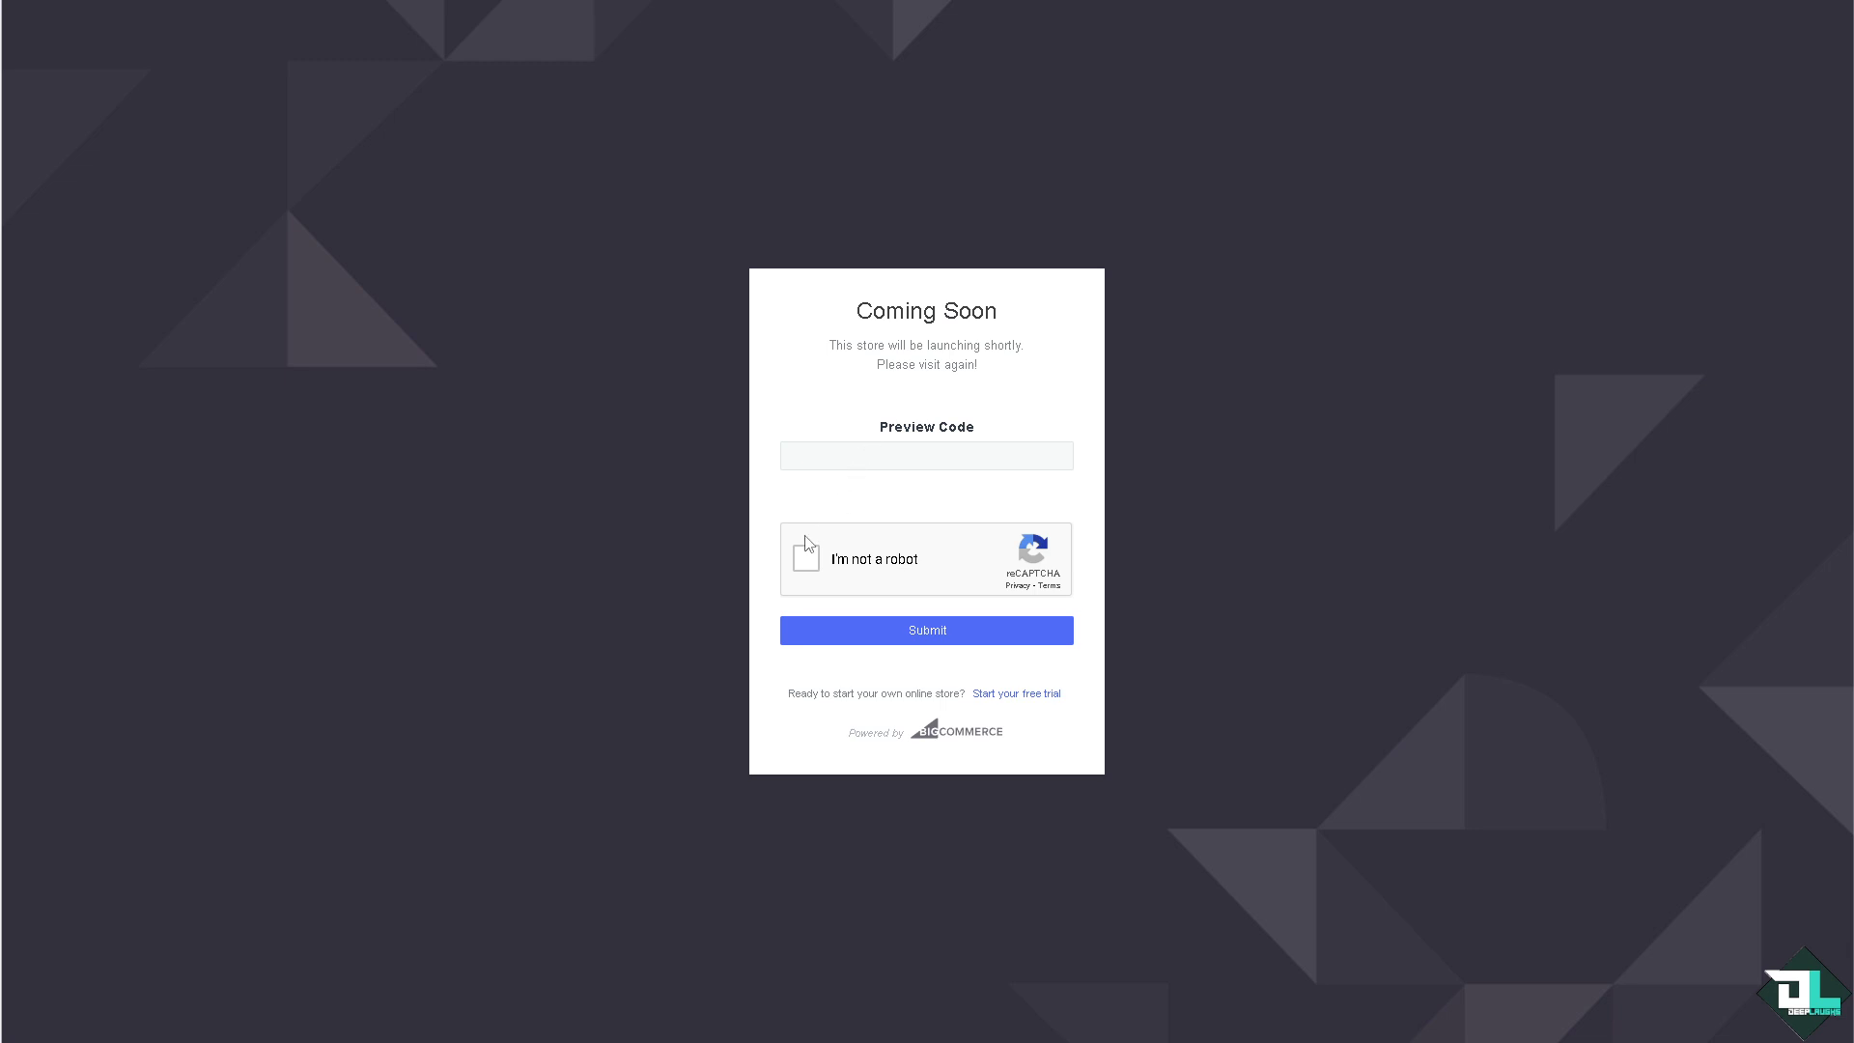
{"action": "left_click", "coordinate": [807, 546]}
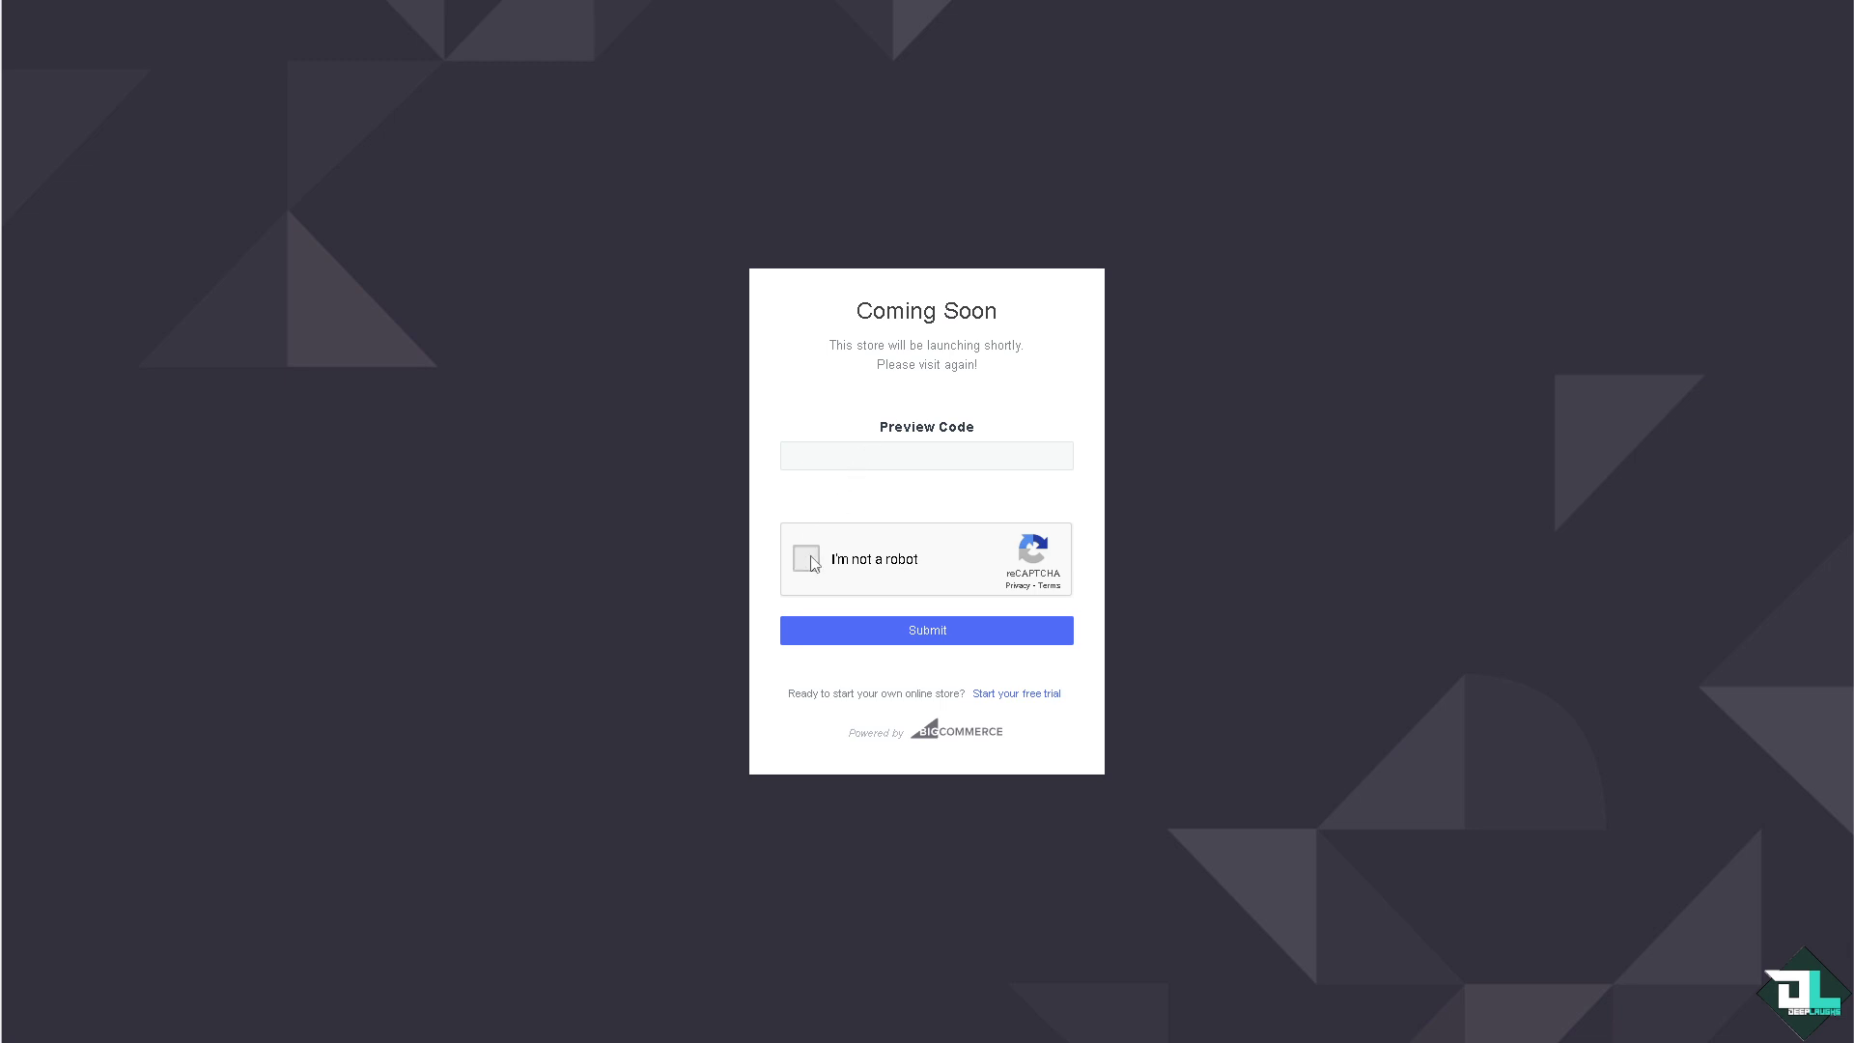
{"action": "left_click", "coordinate": [927, 449]}
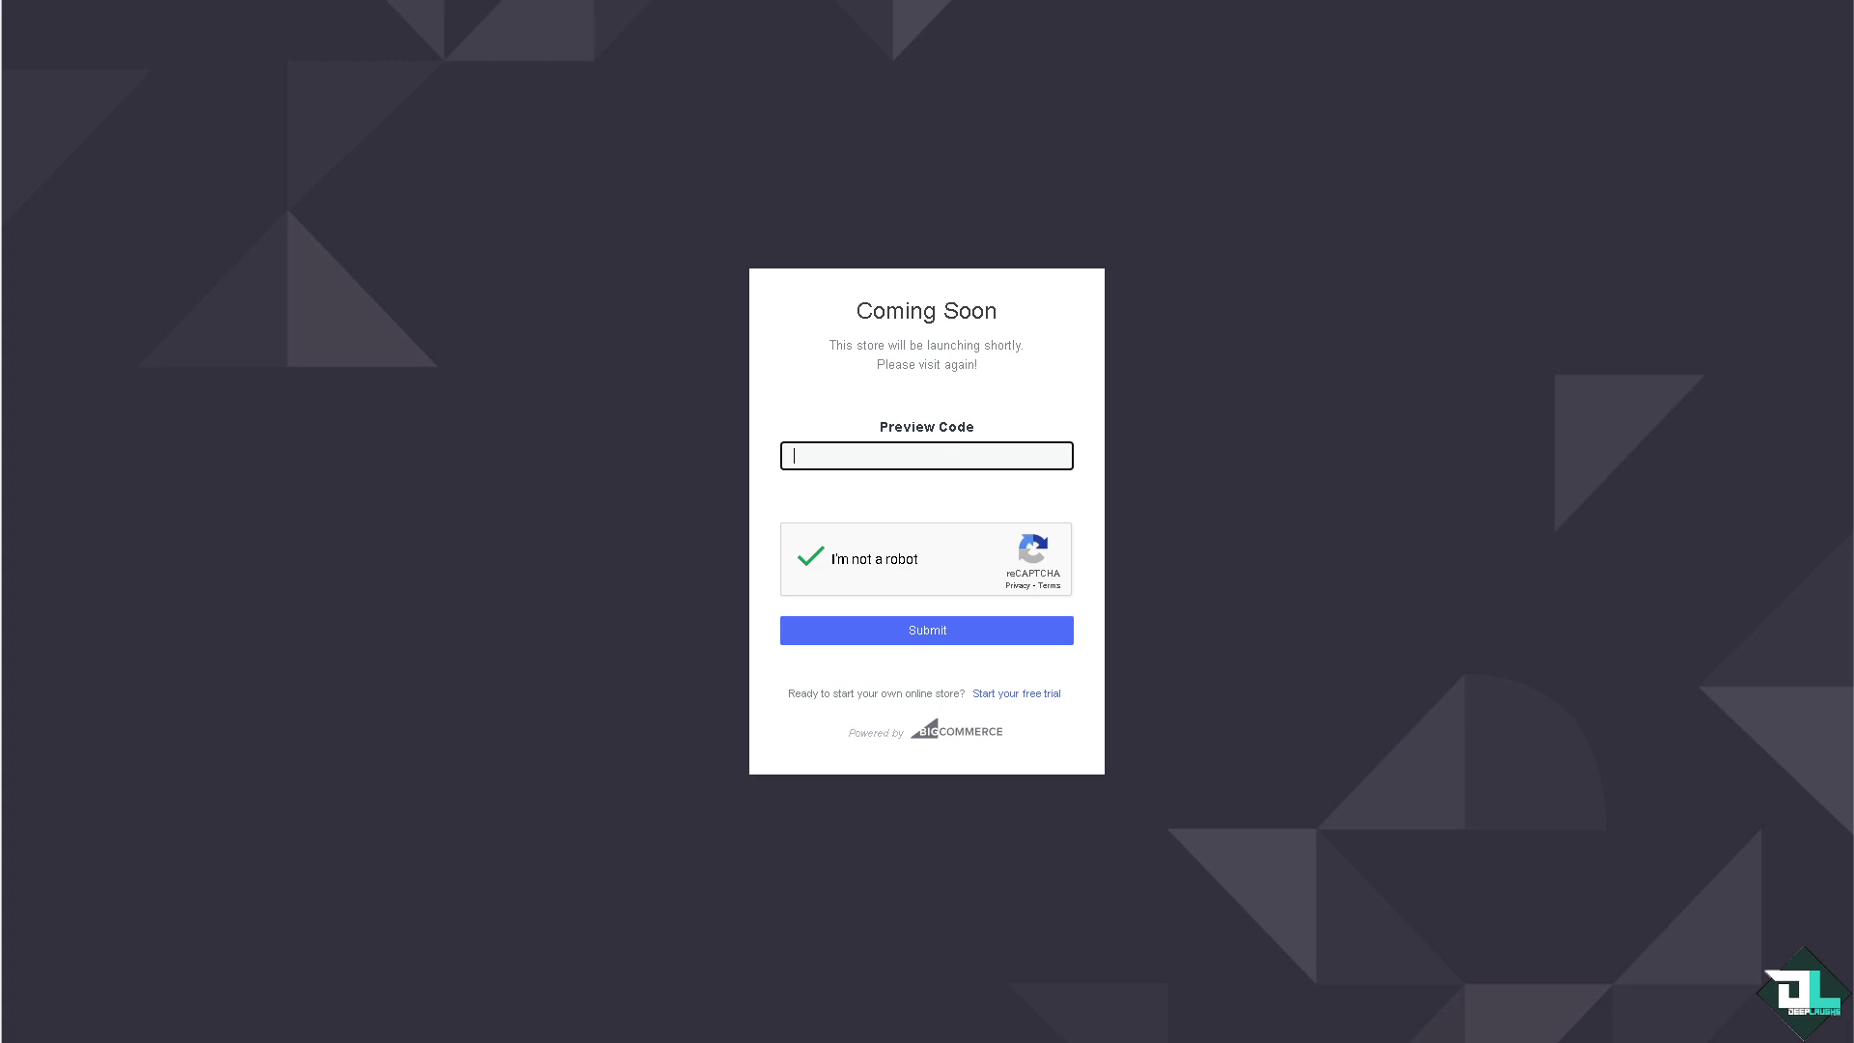
{"action": "key", "text": "Return"}
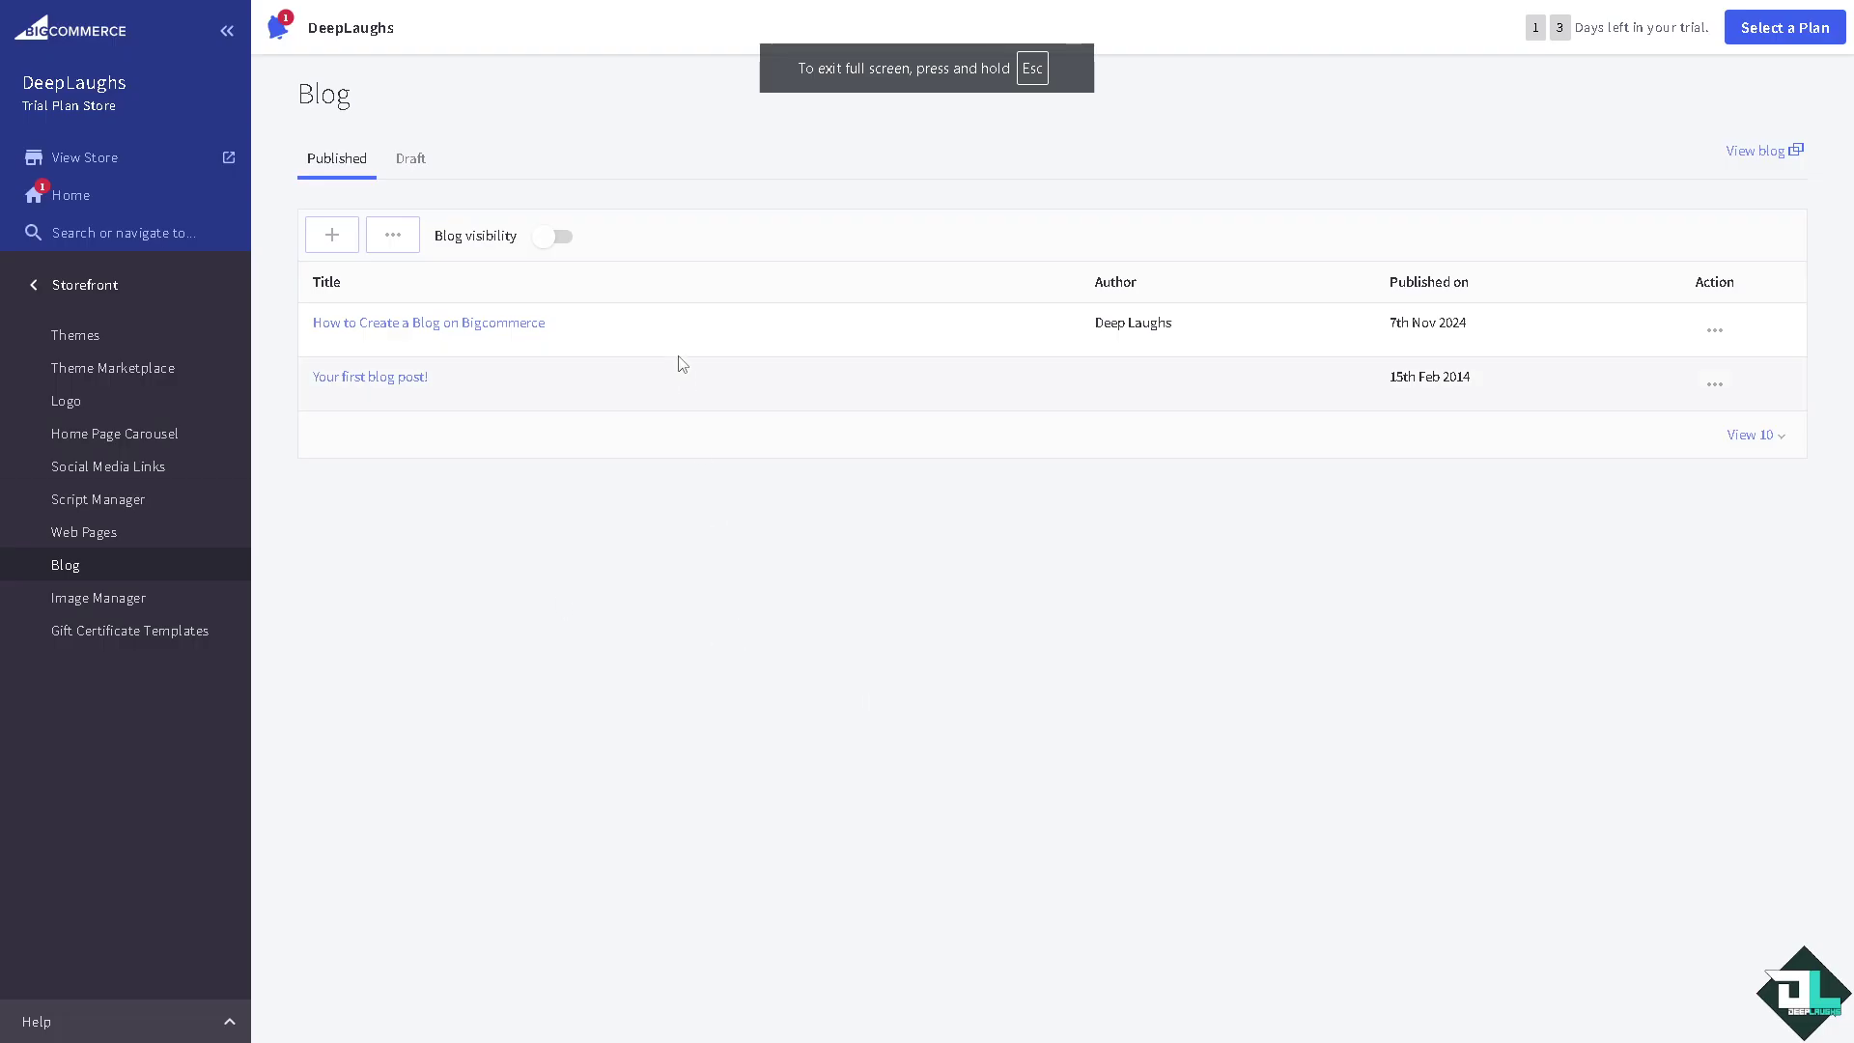
Try to turn on blog visibility, check the blog settings and return to the list of published posts
{"action": "left_click", "coordinate": [568, 241]}
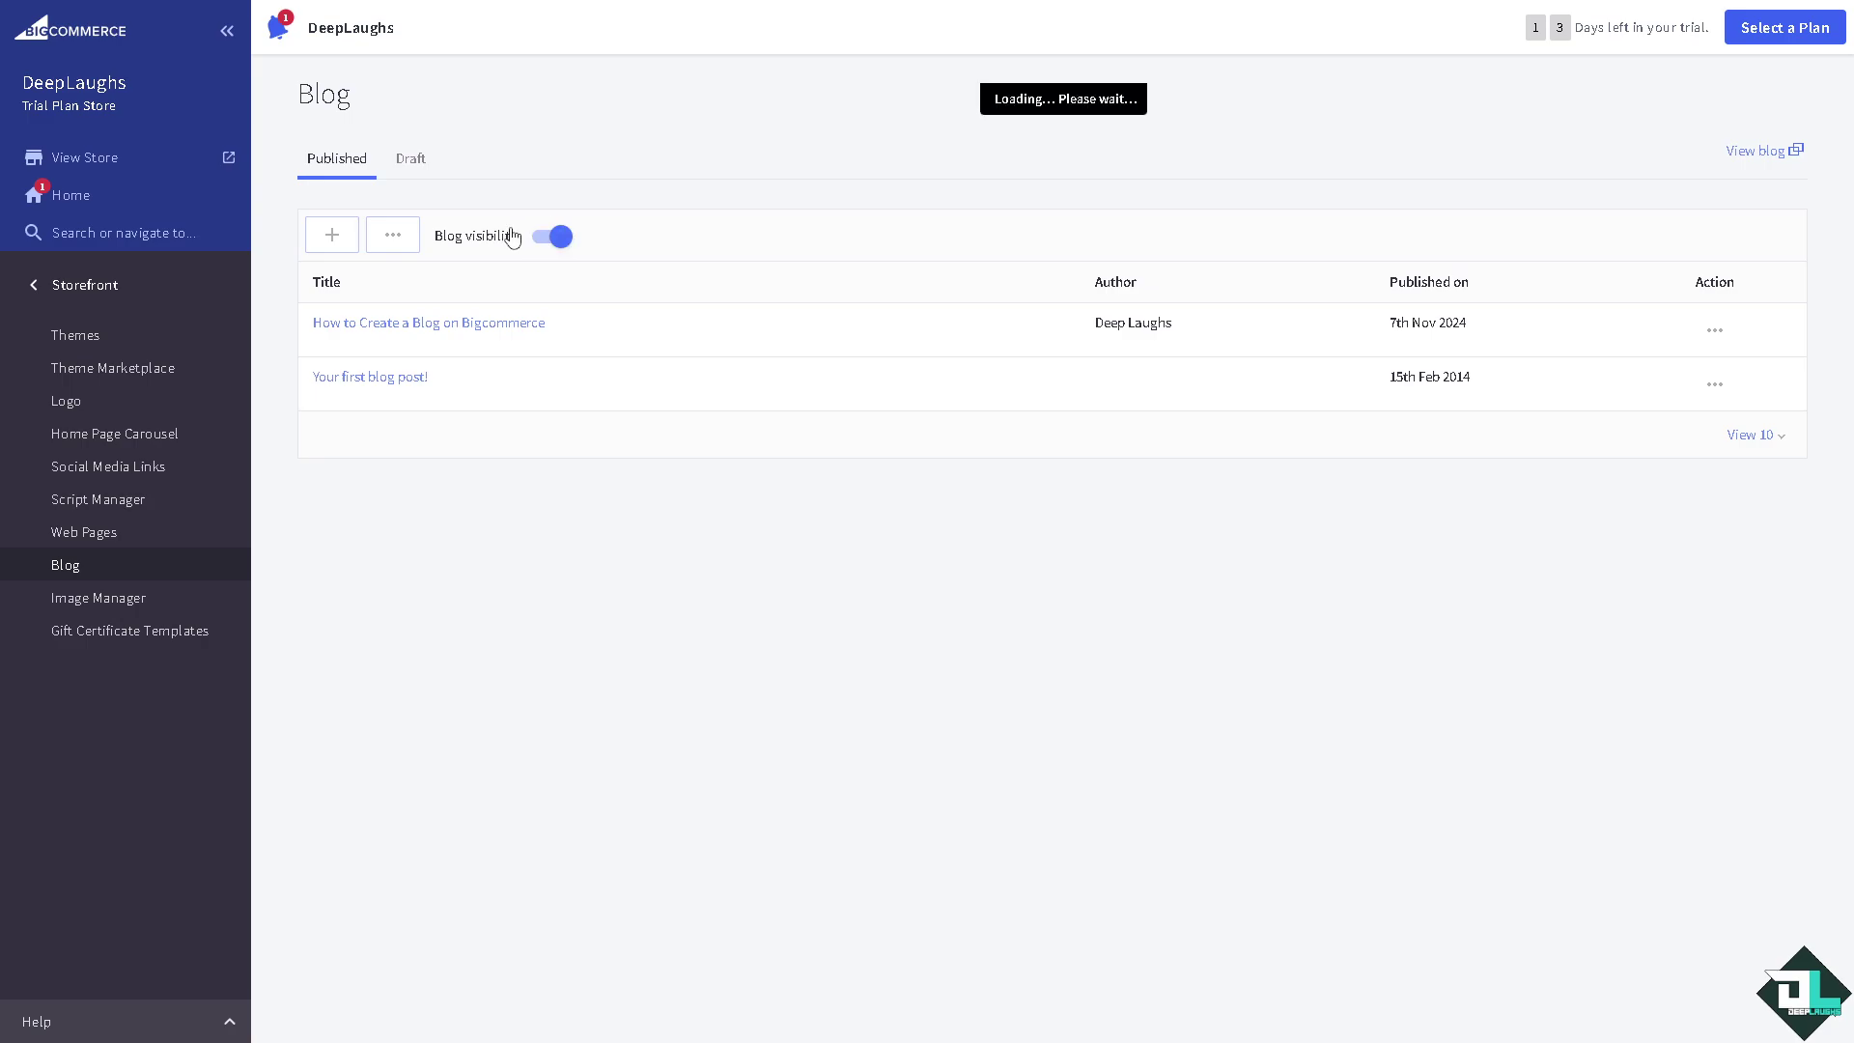
{"action": "left_click", "coordinate": [400, 250]}
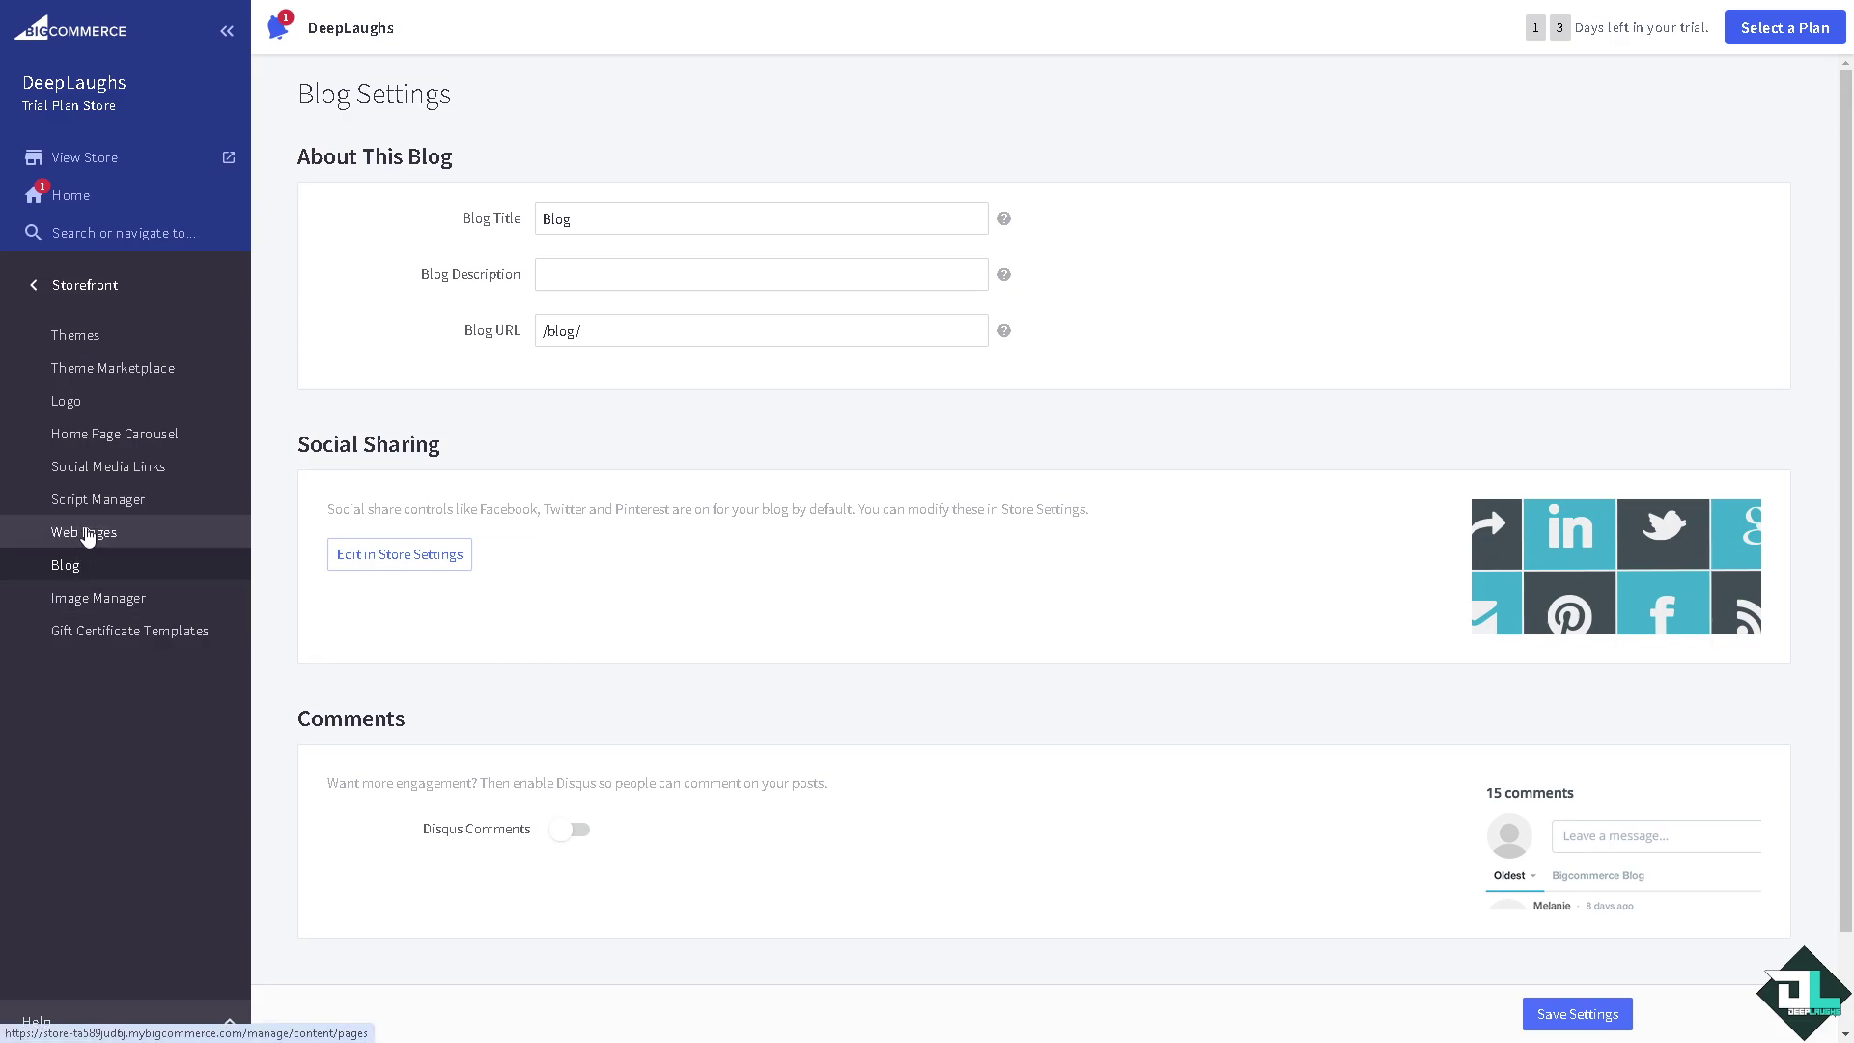
{"action": "left_click", "coordinate": [69, 565]}
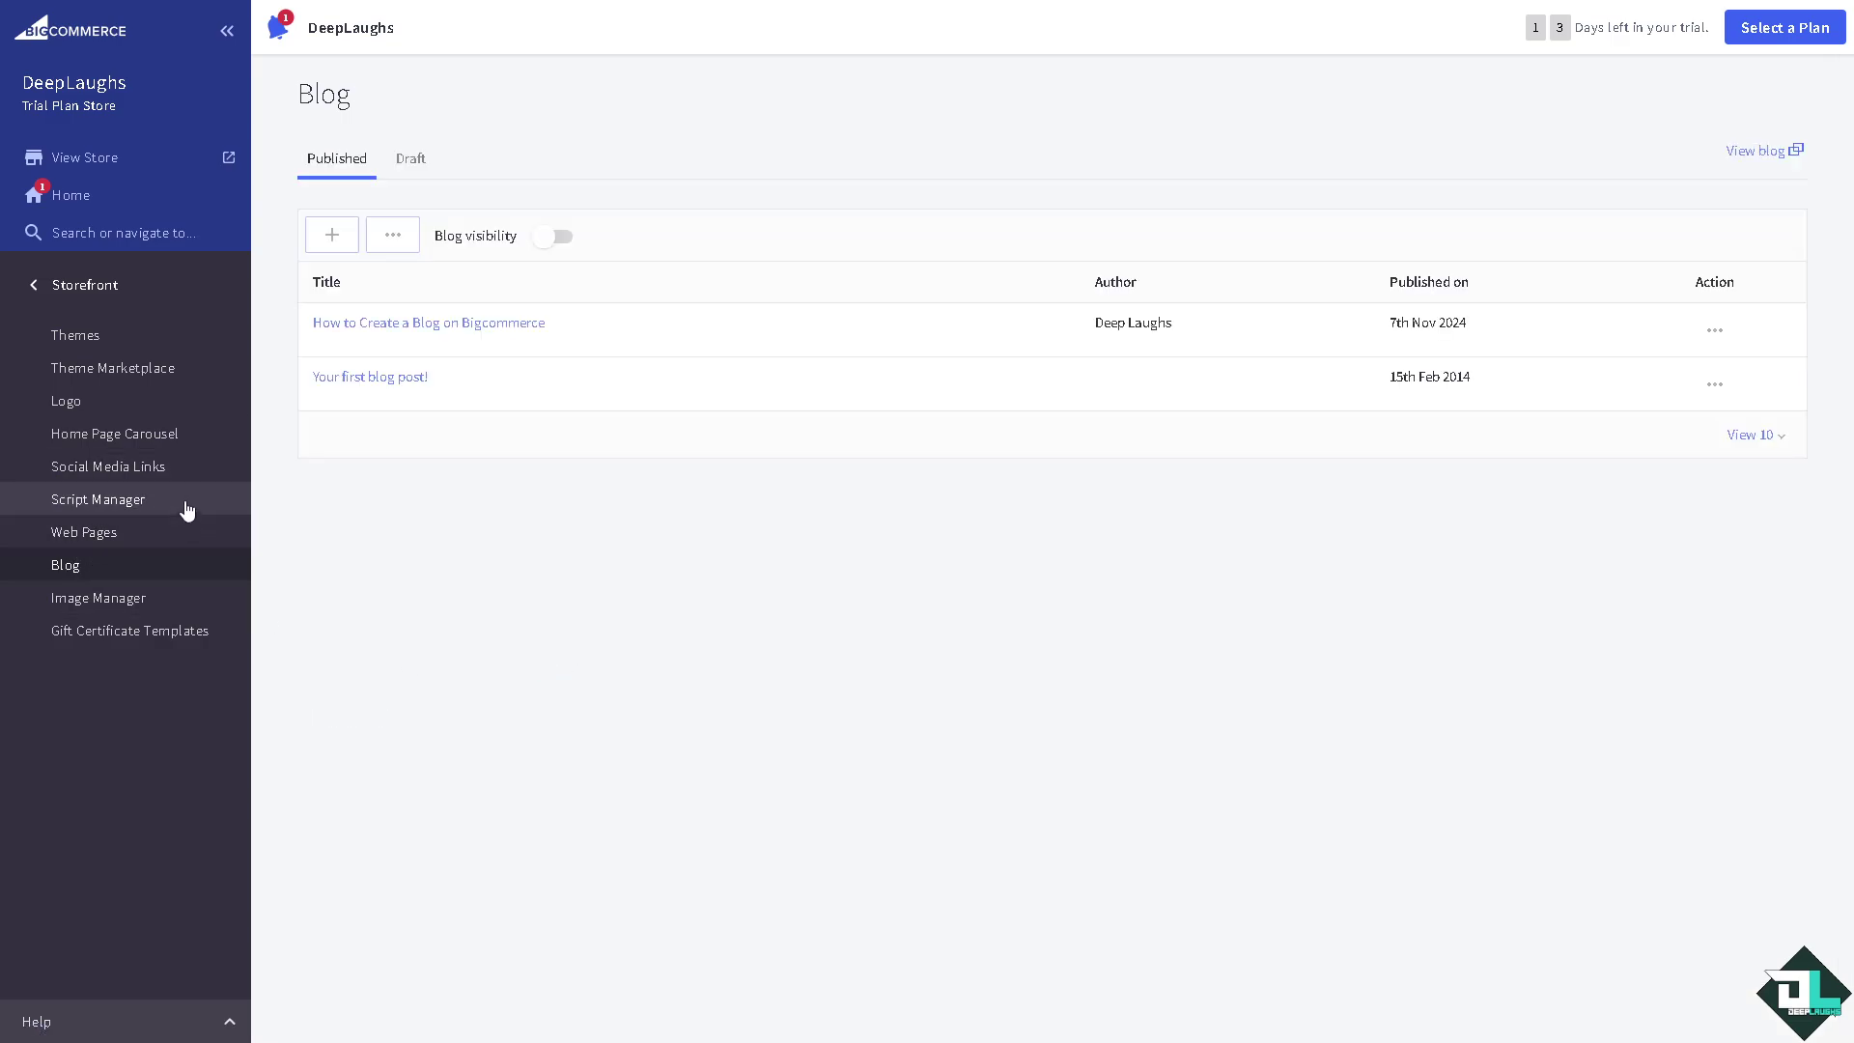
Turn on visibility for the built-in Blog, reached through the web pages list, and view the blog on the storefront
{"action": "left_click", "coordinate": [120, 533]}
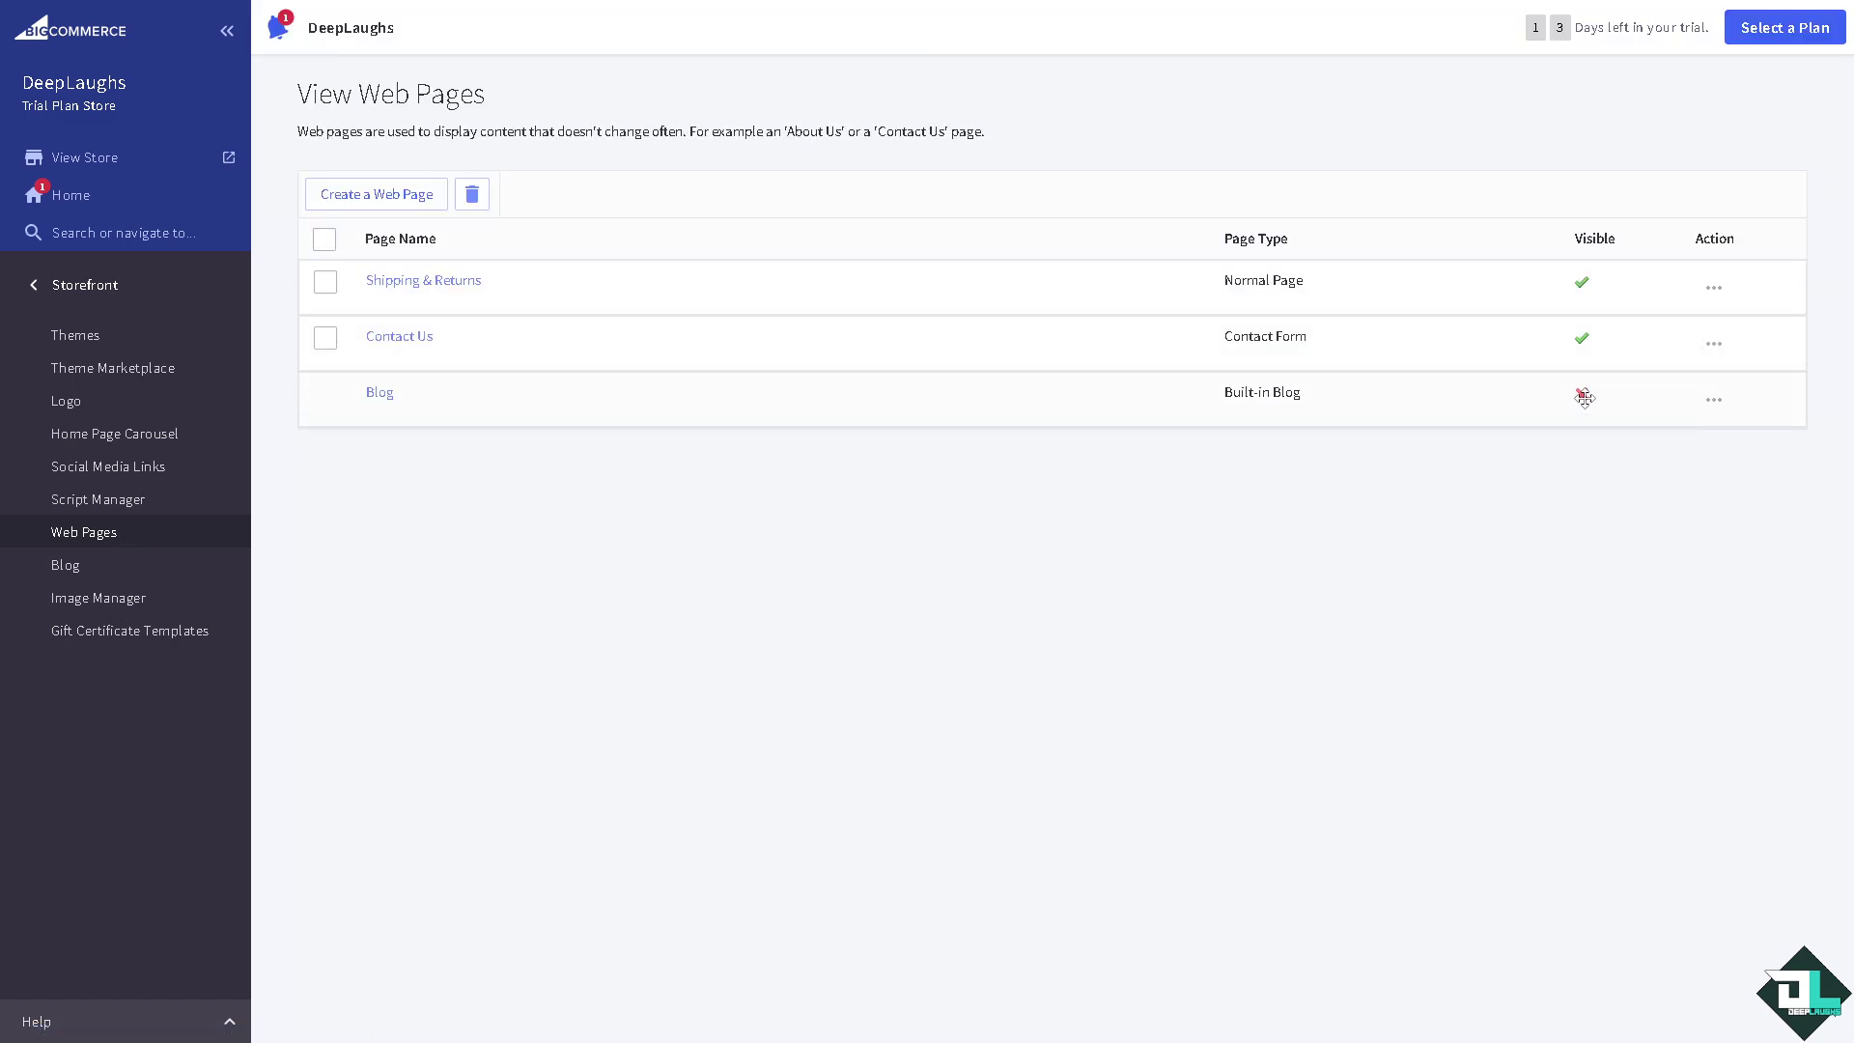
{"action": "left_click", "coordinate": [1716, 404]}
{"action": "left_click", "coordinate": [1748, 442]}
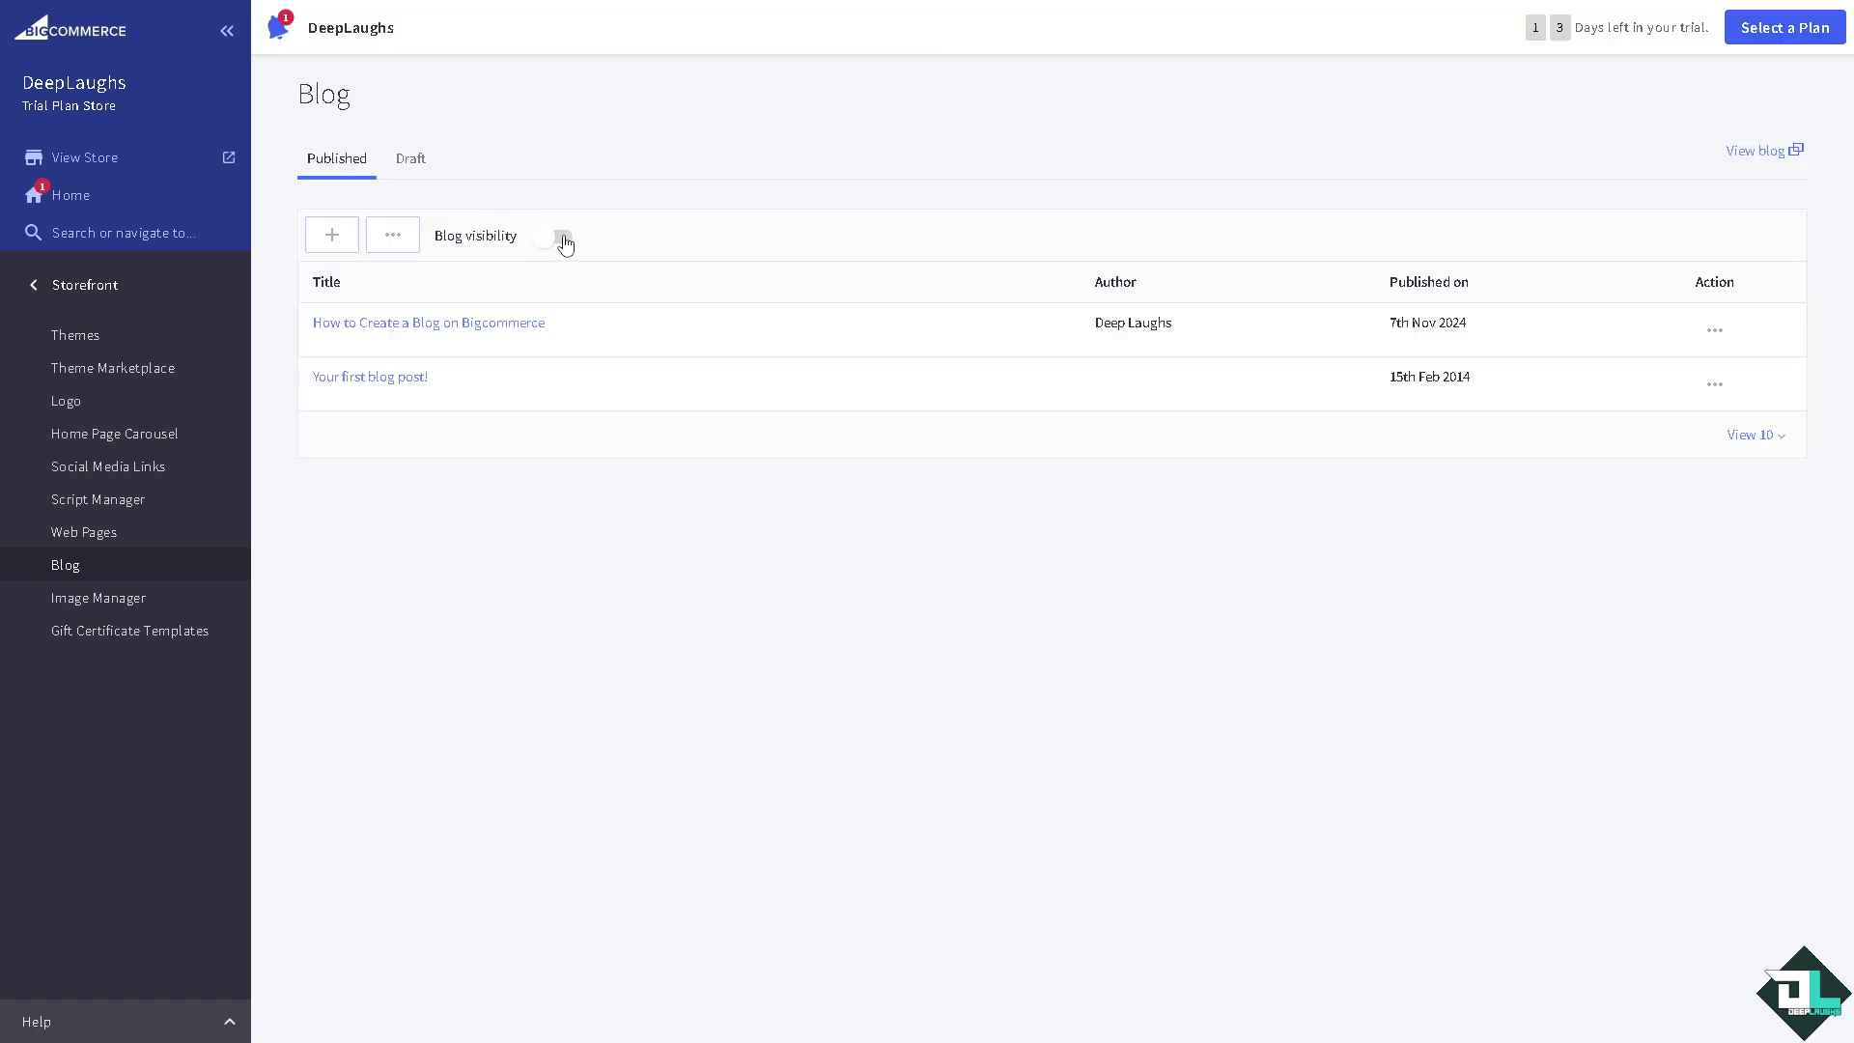
{"action": "left_click", "coordinate": [564, 239]}
{"action": "left_click", "coordinate": [1716, 332]}
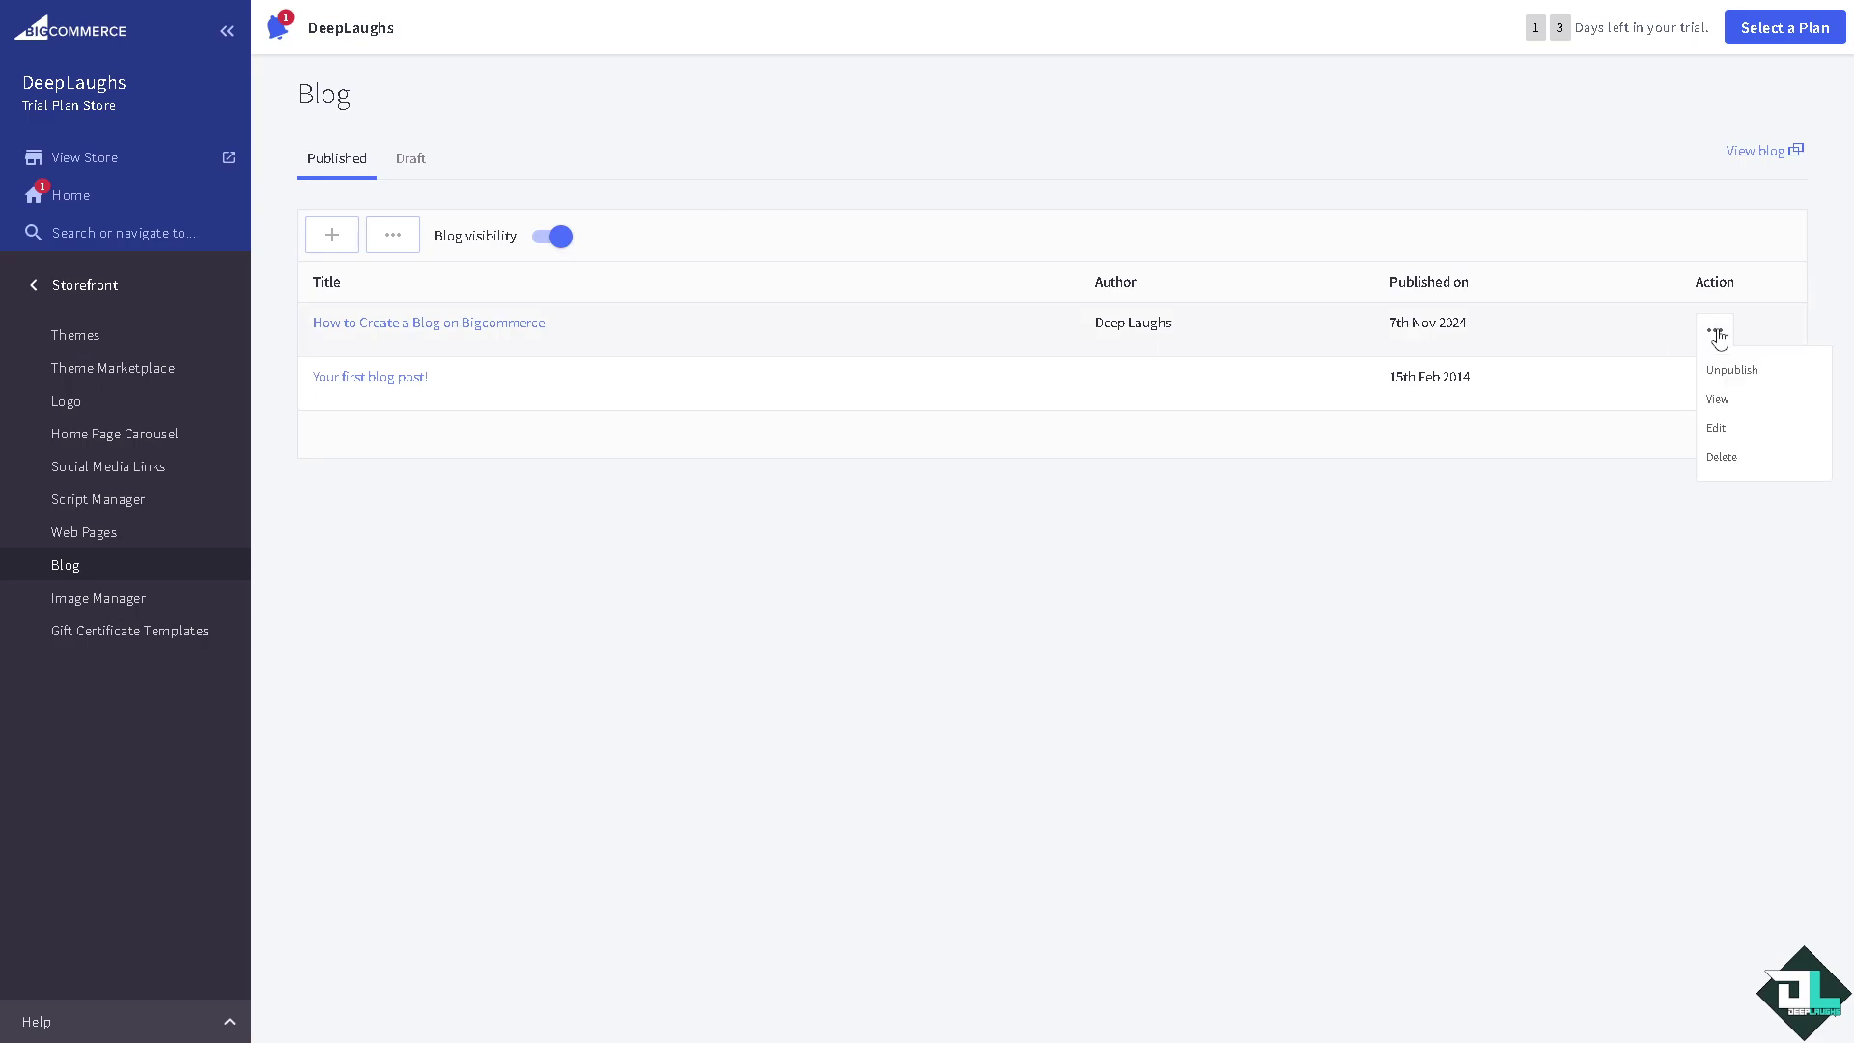
{"action": "left_click", "coordinate": [1765, 153]}
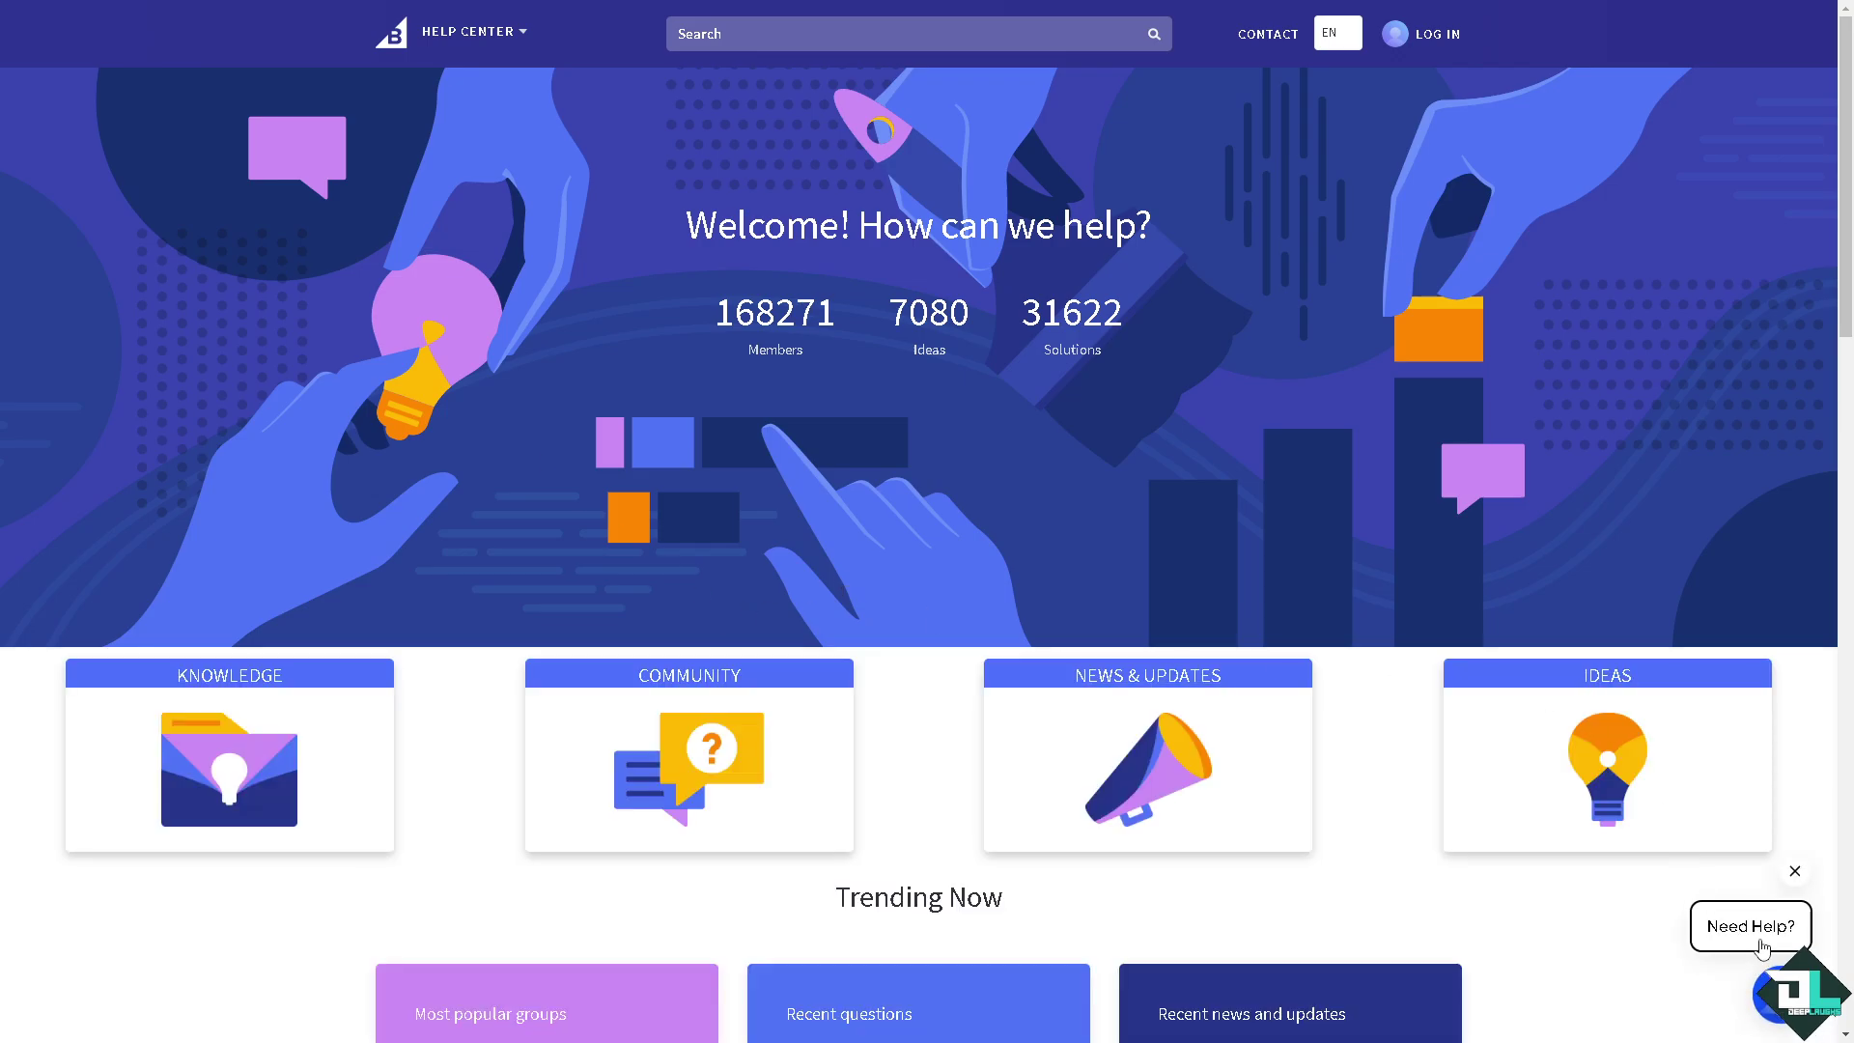
Accept the privacy terms of the Help Center's chat bot and ask it "How to Create a Blog on Bigcommerce"
{"action": "left_click", "coordinate": [1777, 997]}
{"action": "left_click", "coordinate": [1579, 785]}
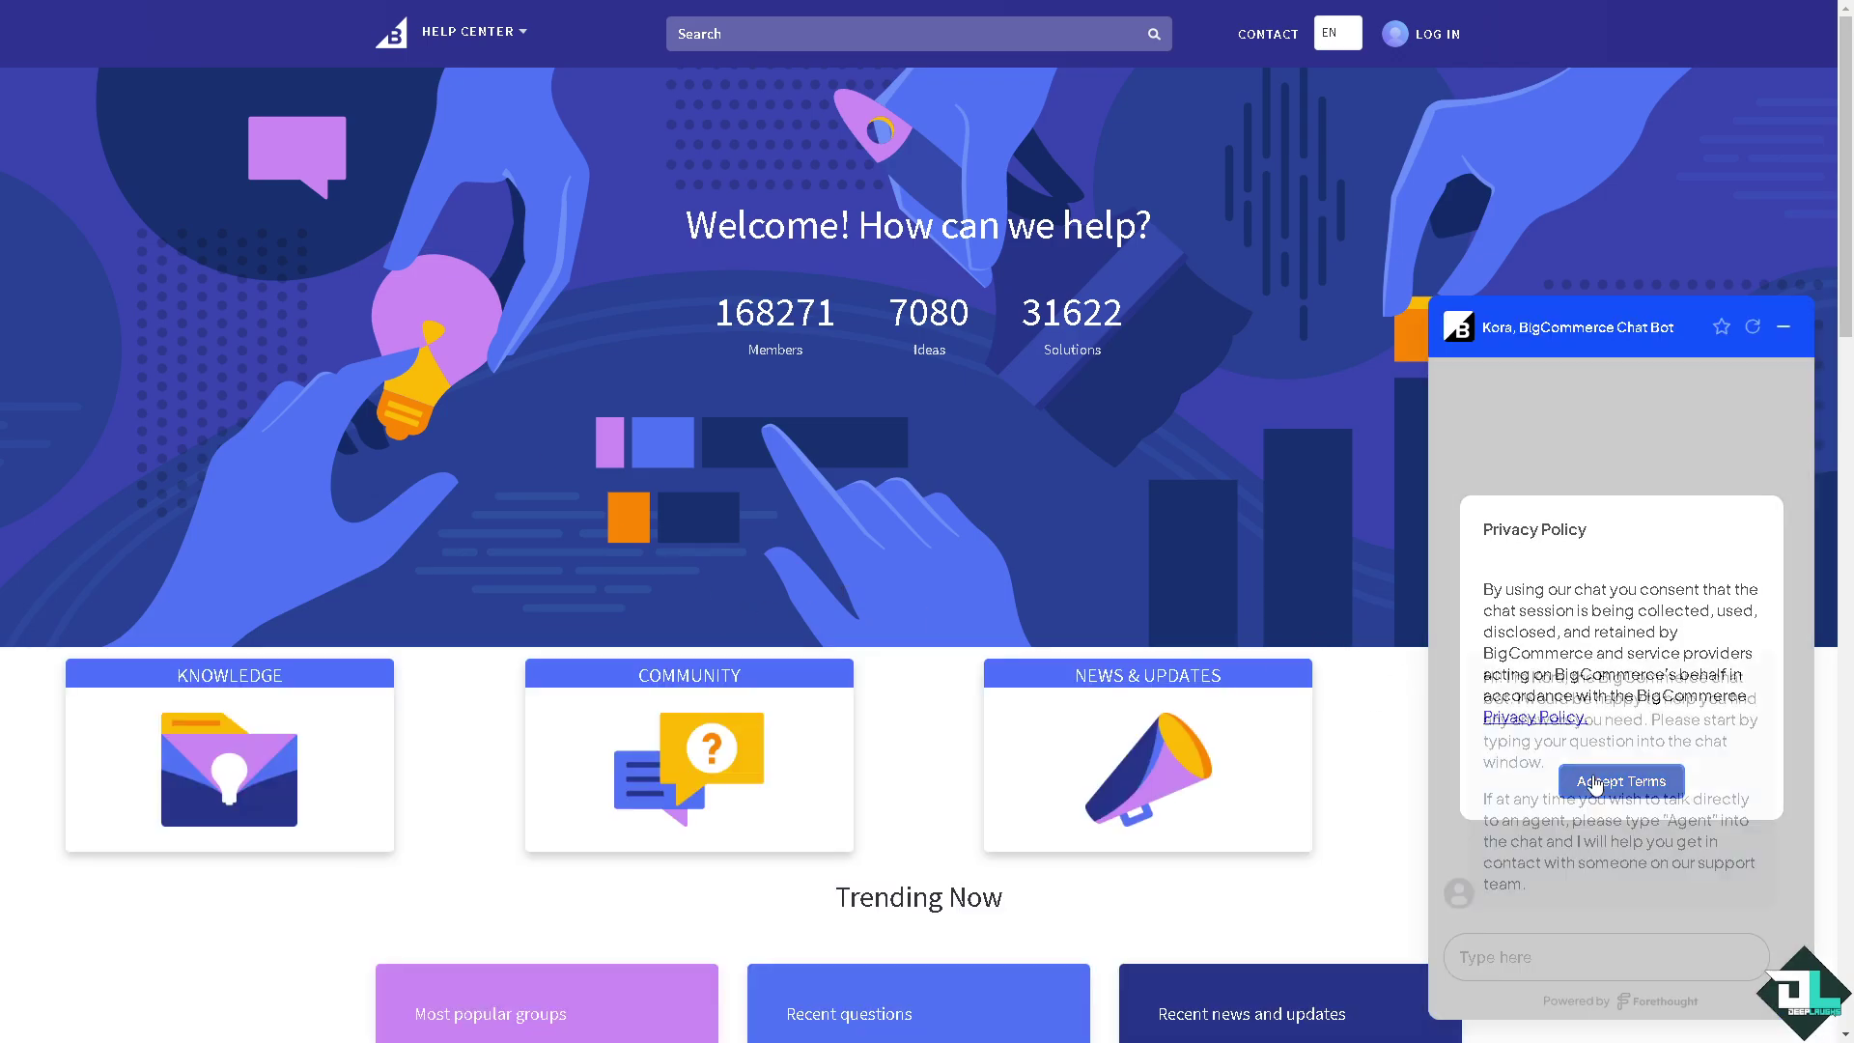
{"action": "left_click", "coordinate": [1544, 957]}
{"action": "key", "text": "ctrl+v"}
{"action": "key", "text": "Return"}
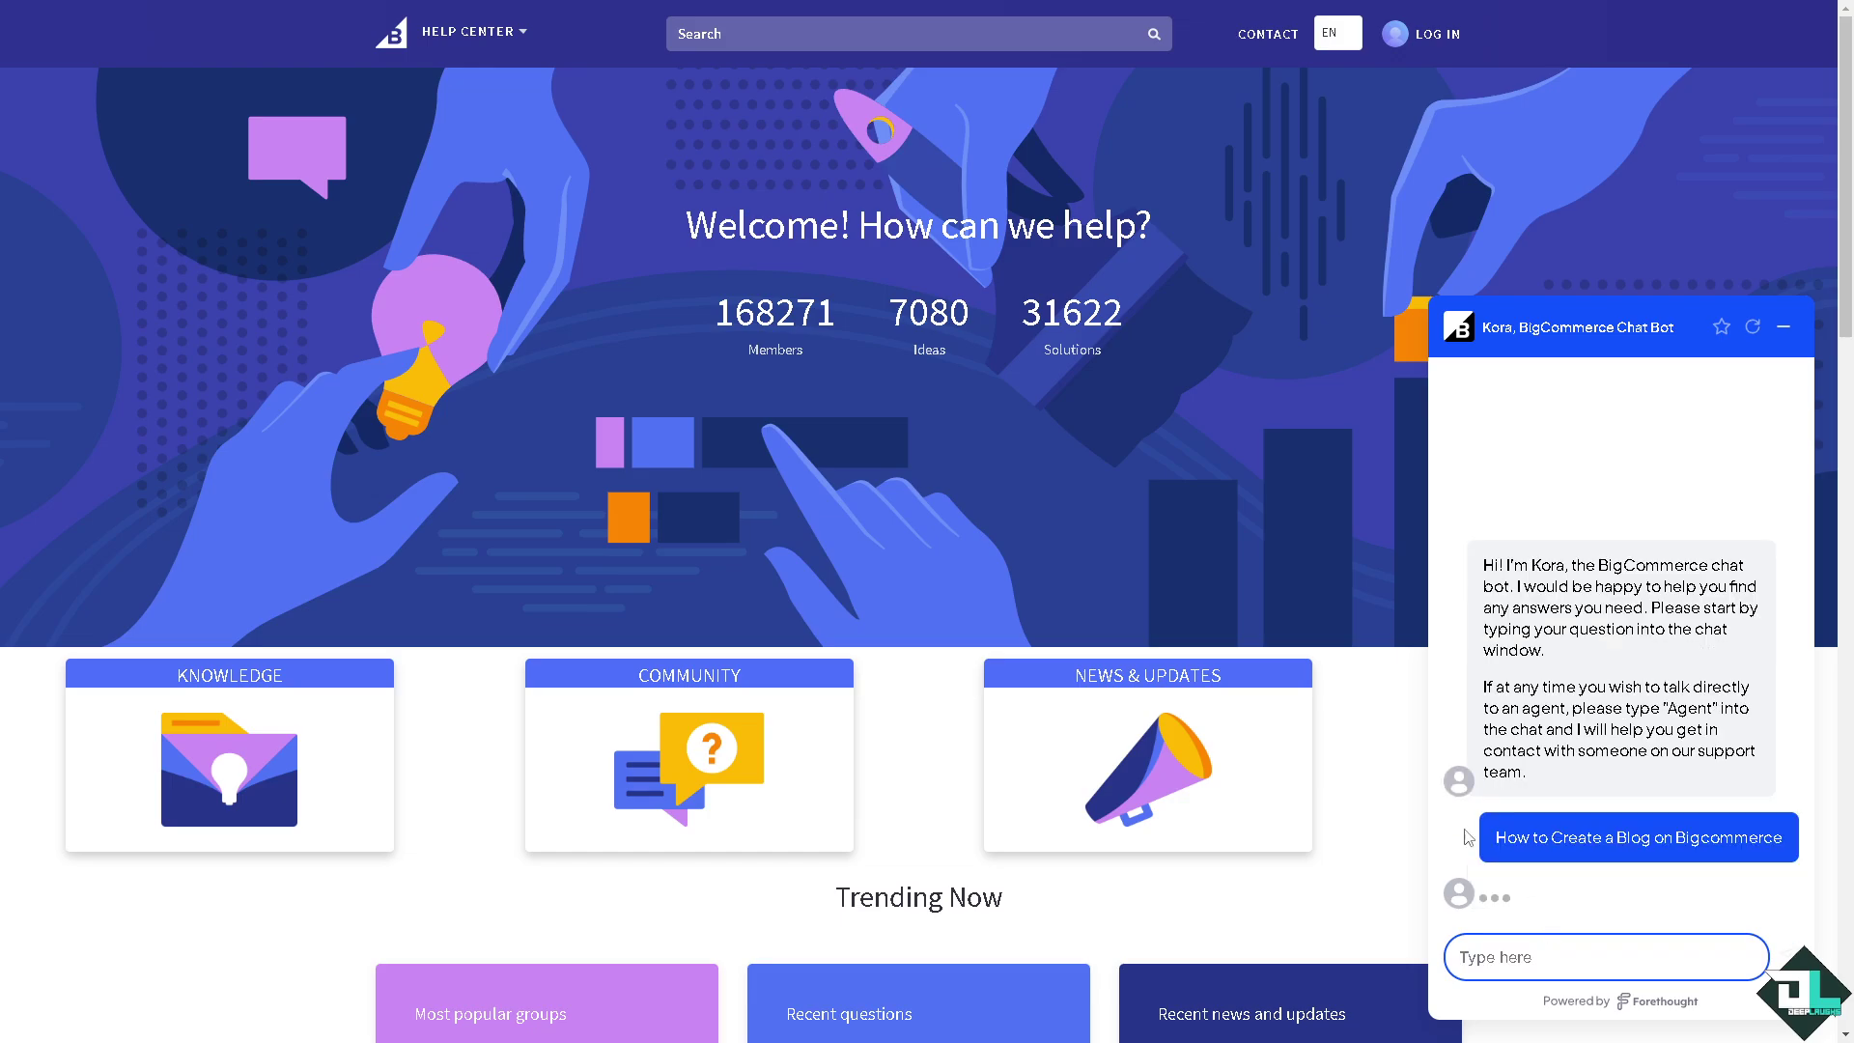